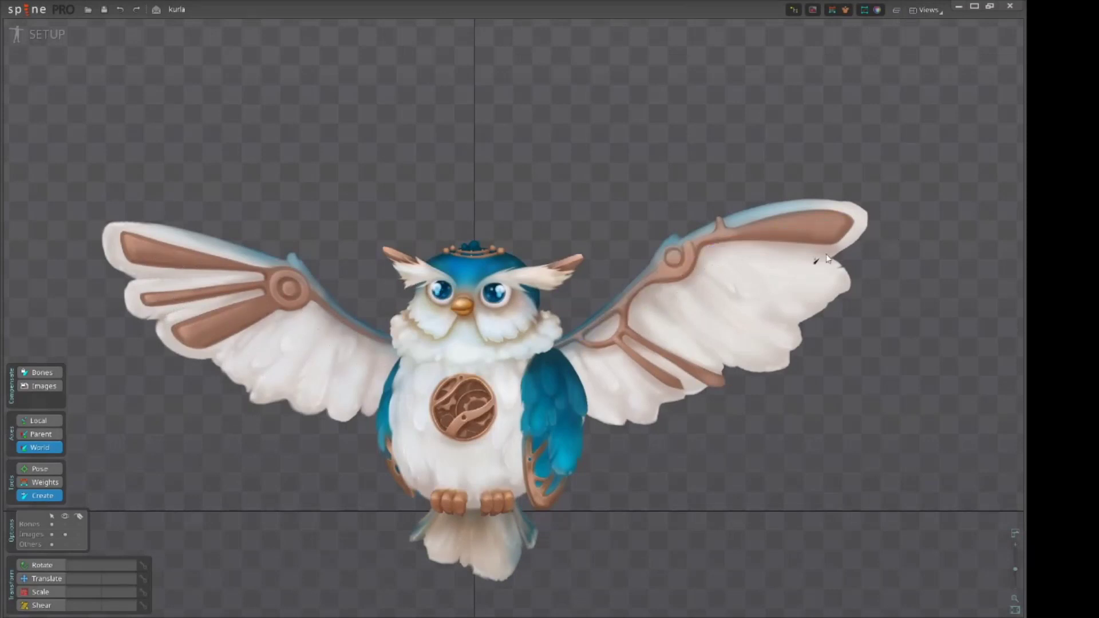
# Show the hidden side views and the skeleton's bones, and select the w-joint2 bone on the left wing
pyautogui.click(896, 11)
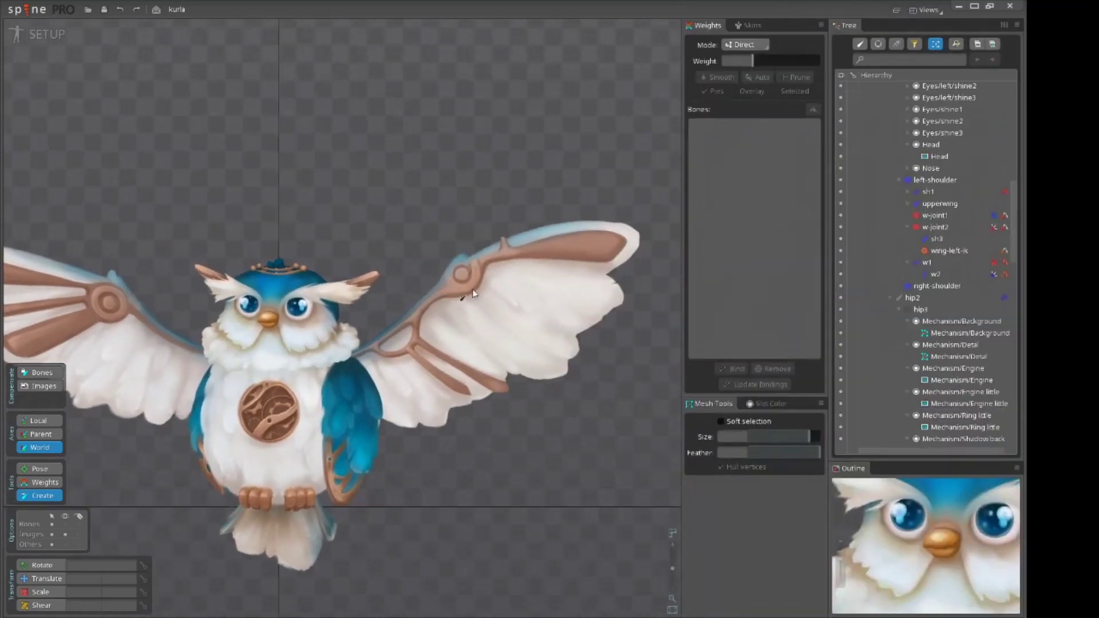
pyautogui.scroll(1, 493, 267)
pyautogui.press('v')
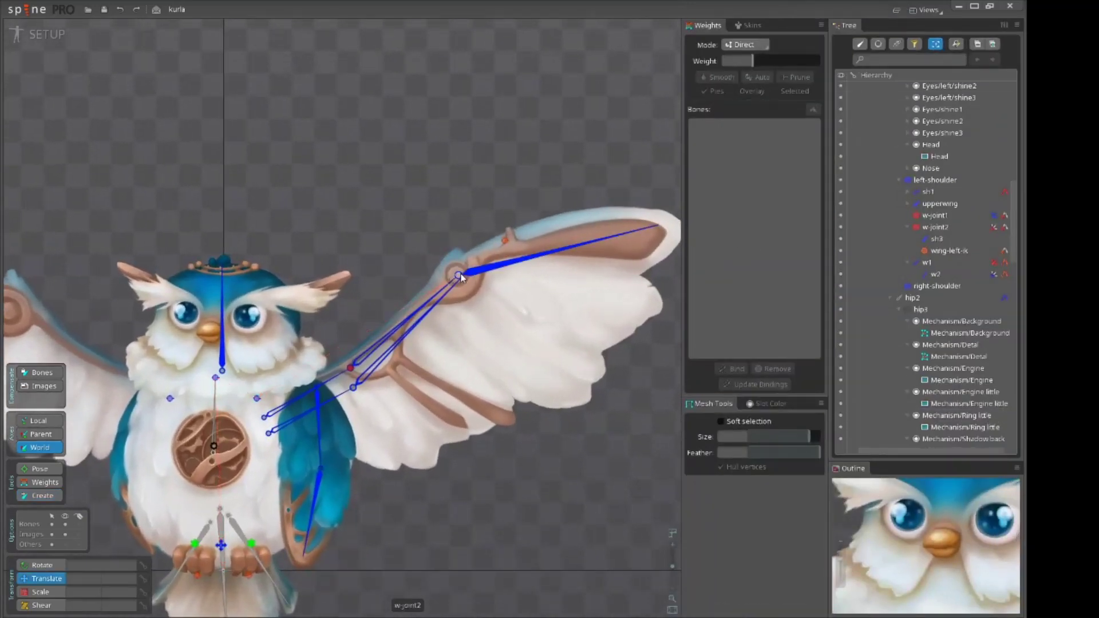
pyautogui.click(459, 274)
pyautogui.moveTo(587, 428); pyautogui.dragTo(491, 396)
pyautogui.scroll(-2, 492, 396)
pyautogui.moveTo(506, 447); pyautogui.dragTo(518, 424)
pyautogui.scroll(1, 510, 401)
pyautogui.scroll(3, 519, 426)
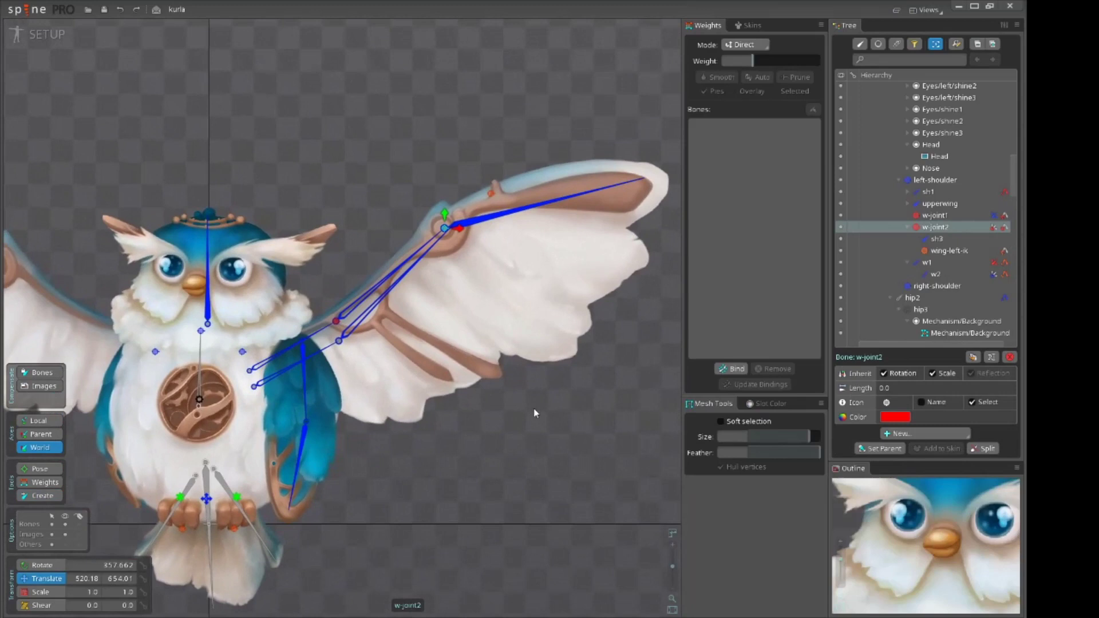
pyautogui.moveTo(572, 334); pyautogui.dragTo(592, 311)
pyautogui.moveTo(557, 392); pyautogui.dragTo(528, 386)
pyautogui.moveTo(492, 304); pyautogui.dragTo(492, 368)
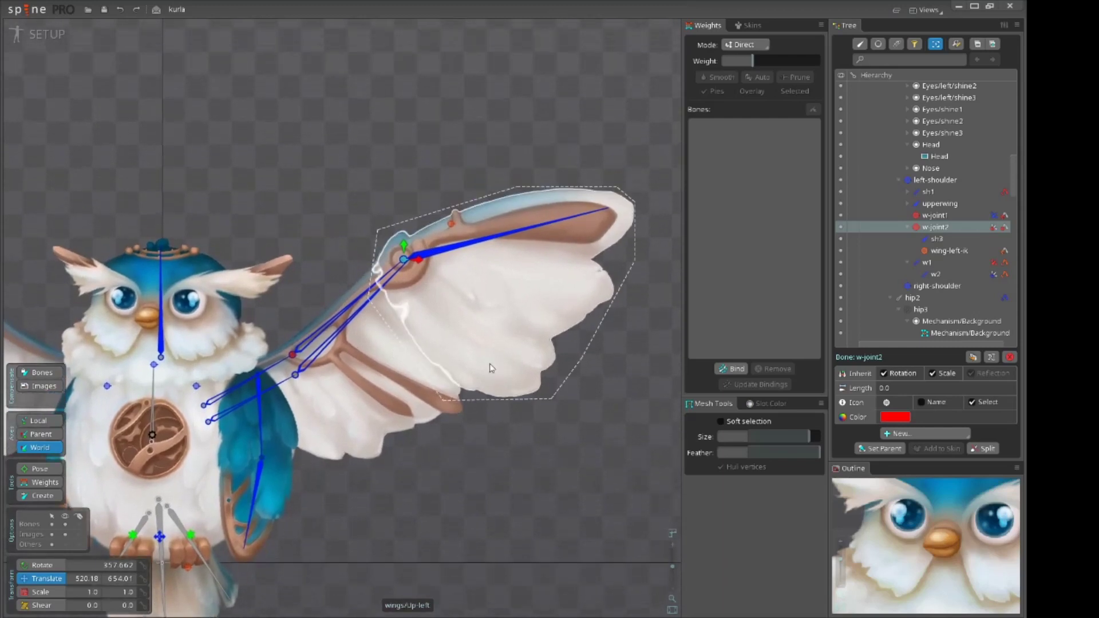
pyautogui.moveTo(505, 450); pyautogui.dragTo(522, 396)
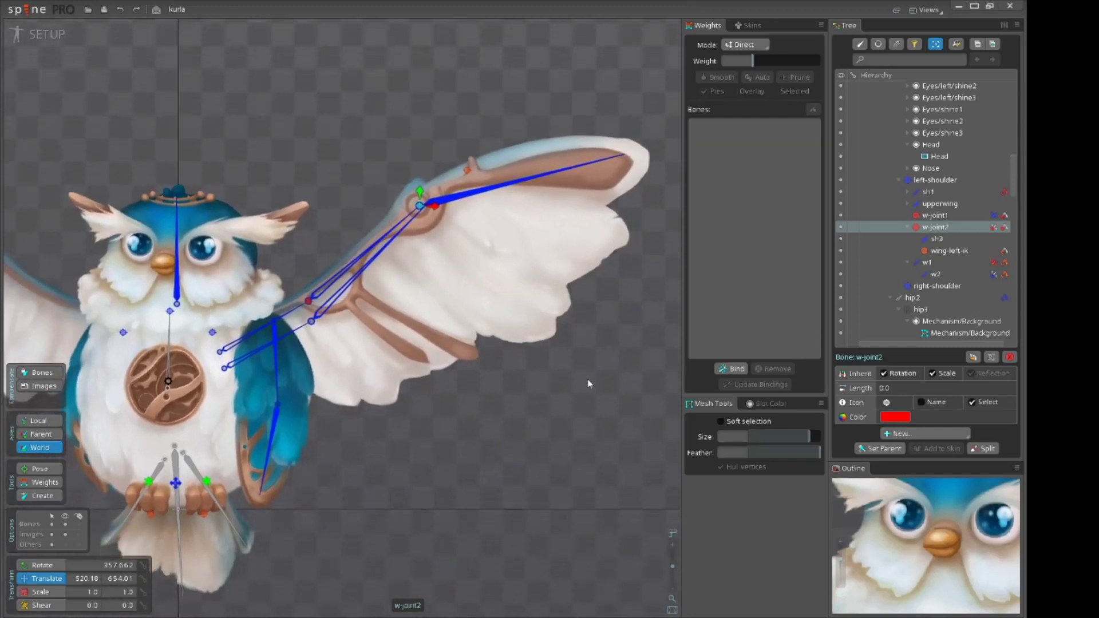
# Swing the left wing up and down with the w-joint1 and w-joint2 bones to test its rig
pyautogui.scroll(-2, 423, 408)
pyautogui.moveTo(568, 442); pyautogui.dragTo(556, 256)
pyautogui.scroll(-1, 534, 289)
pyautogui.moveTo(569, 200); pyautogui.dragTo(471, 464)
pyautogui.scroll(3, 477, 453)
pyautogui.moveTo(403, 369); pyautogui.dragTo(405, 296)
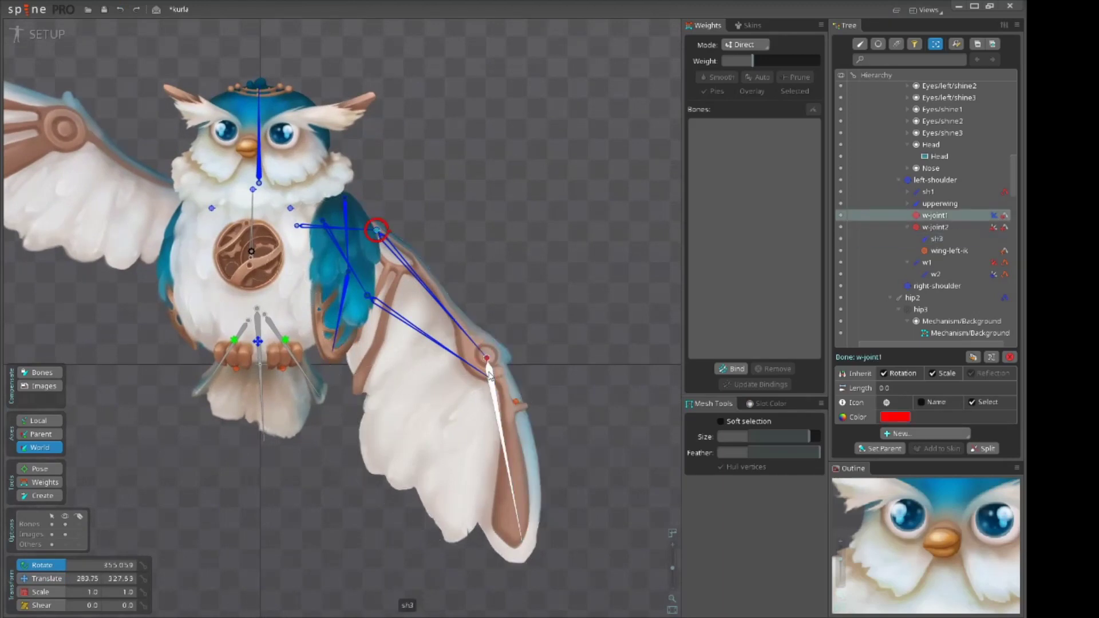
pyautogui.moveTo(513, 374); pyautogui.dragTo(526, 413)
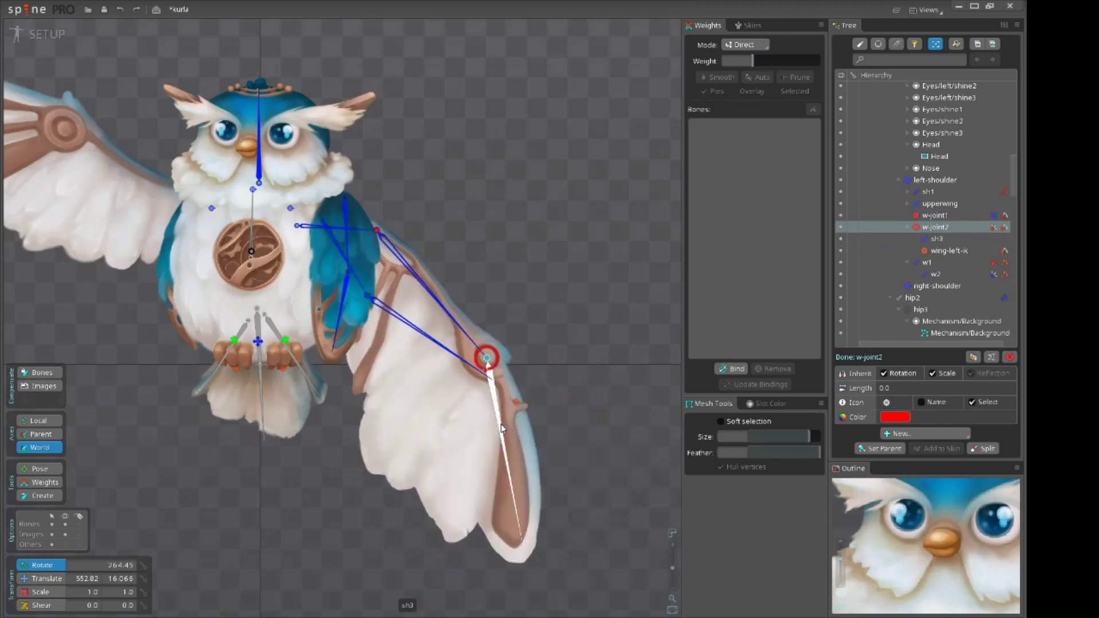
pyautogui.click(502, 428)
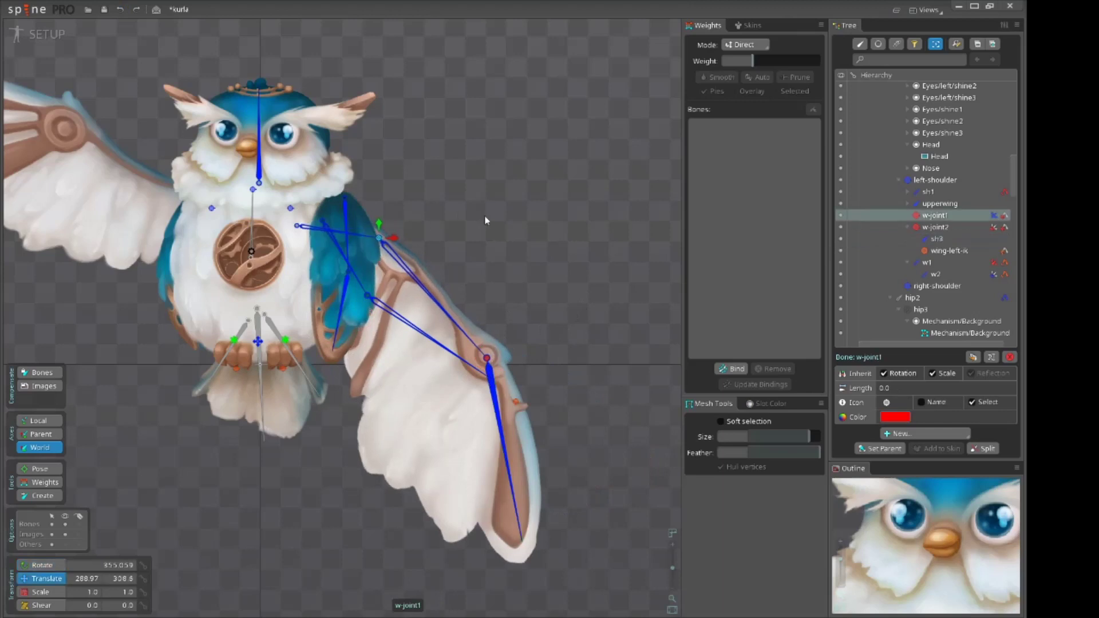
pyautogui.moveTo(486, 220); pyautogui.dragTo(500, 243)
pyautogui.moveTo(537, 299); pyautogui.dragTo(497, 414)
# Undo the left wing's test poses until it is back in its original spread position
pyautogui.hotkey('ctrl', 'z')
pyautogui.scroll(-3, 497, 414)
pyautogui.hotkey('ctrl', 'z')
pyautogui.hotkey('ctrl', 'z')
pyautogui.hotkey('ctrl', 'z')
pyautogui.hotkey('ctrl', 'z')
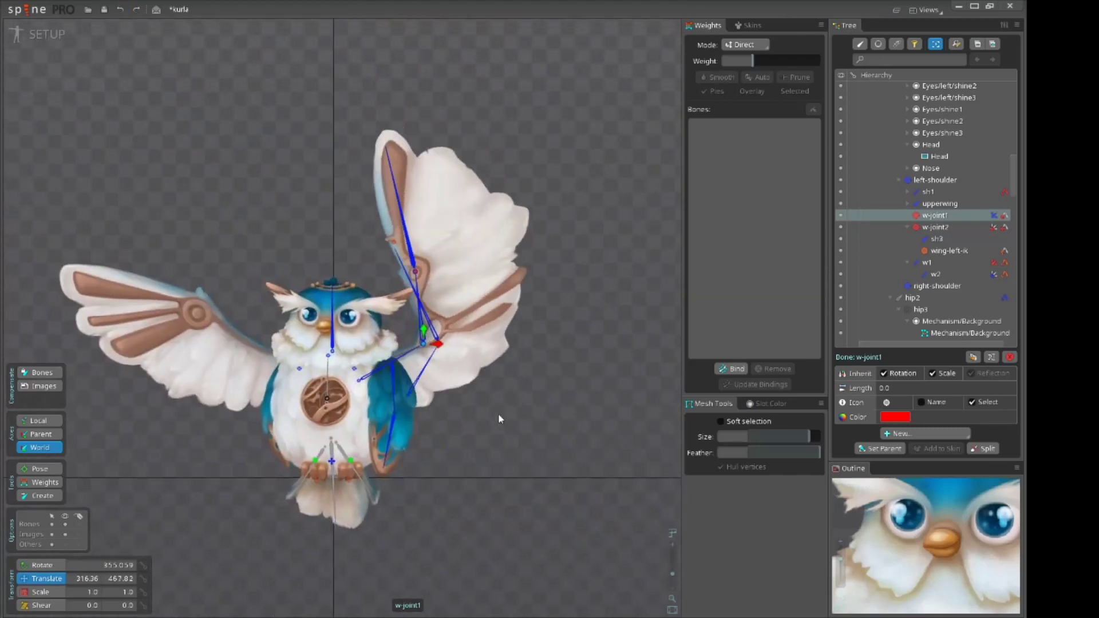
# Select the right-shoulder bone and examine the right wing's artwork from the shoulder to the tip
pyautogui.scroll(5, 257, 351)
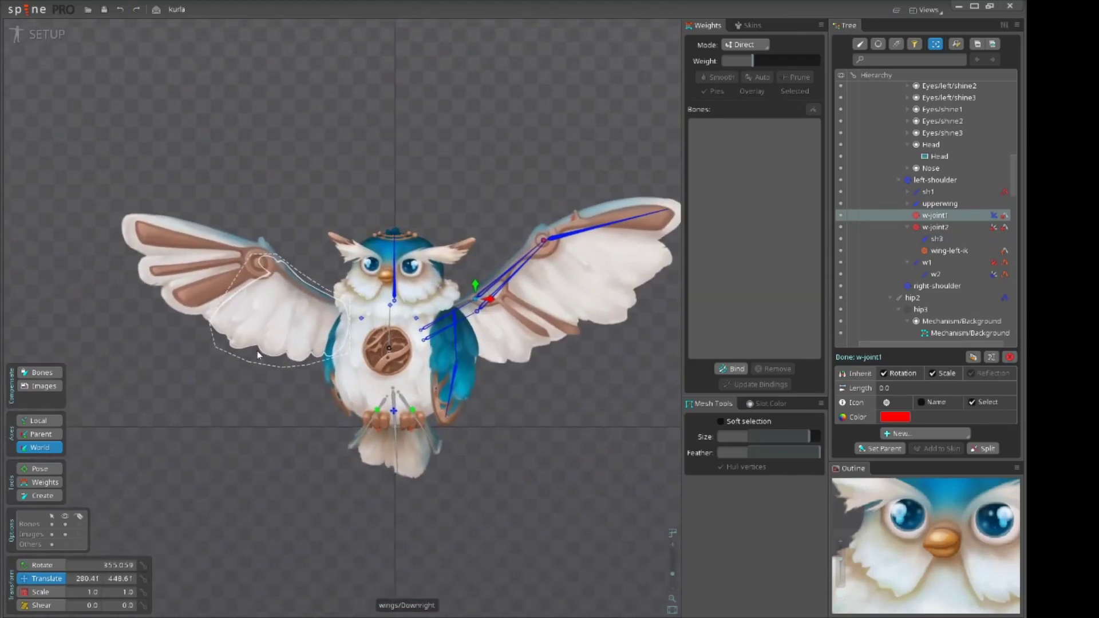
pyautogui.click(370, 315)
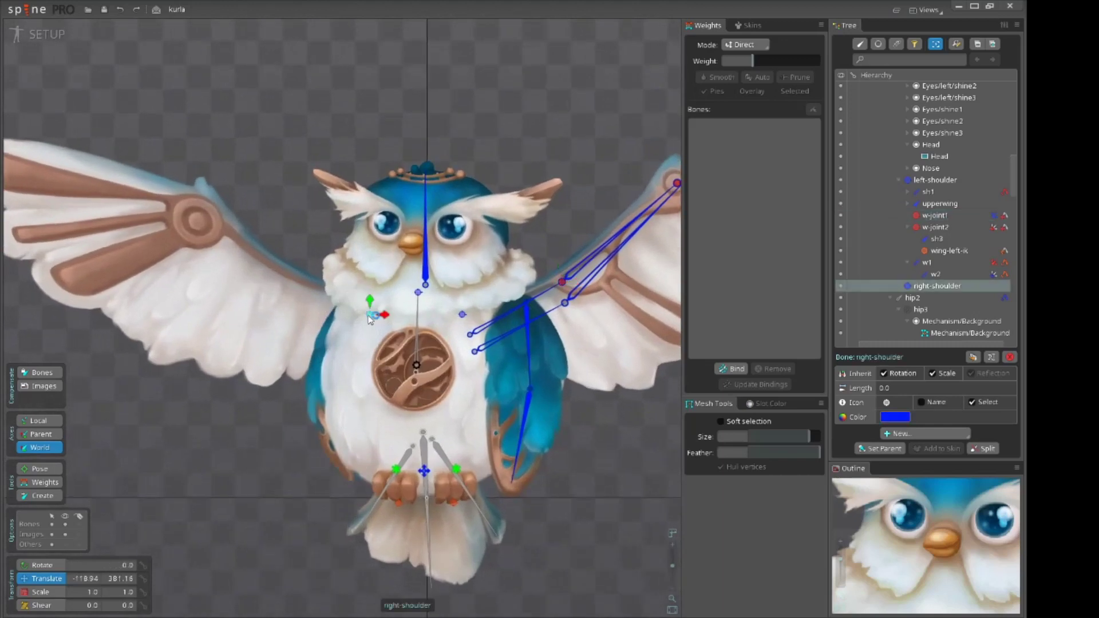
pyautogui.scroll(-3, 372, 321)
pyautogui.scroll(2, 361, 331)
pyautogui.scroll(2, 361, 331)
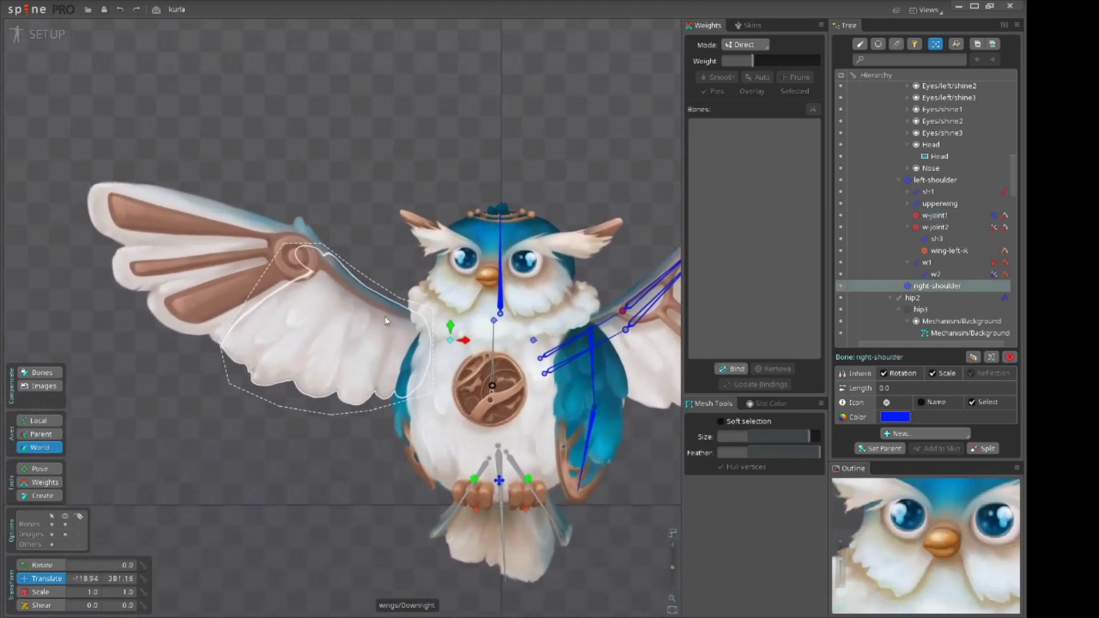
pyautogui.moveTo(394, 316); pyautogui.dragTo(355, 326)
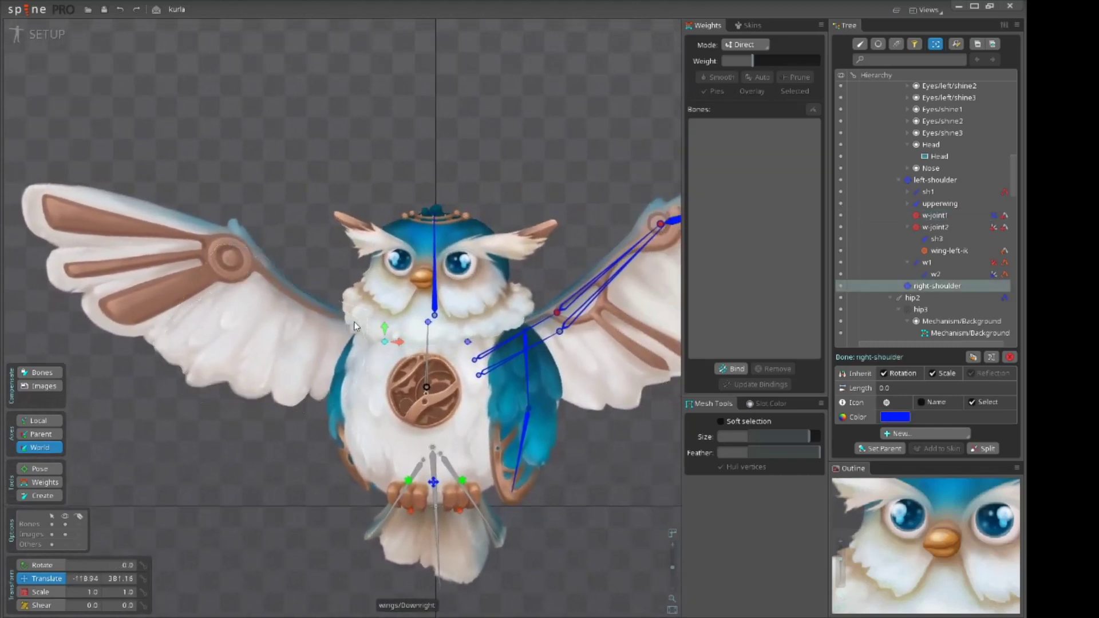
pyautogui.moveTo(312, 286); pyautogui.dragTo(392, 257)
pyautogui.scroll(3, 301, 241)
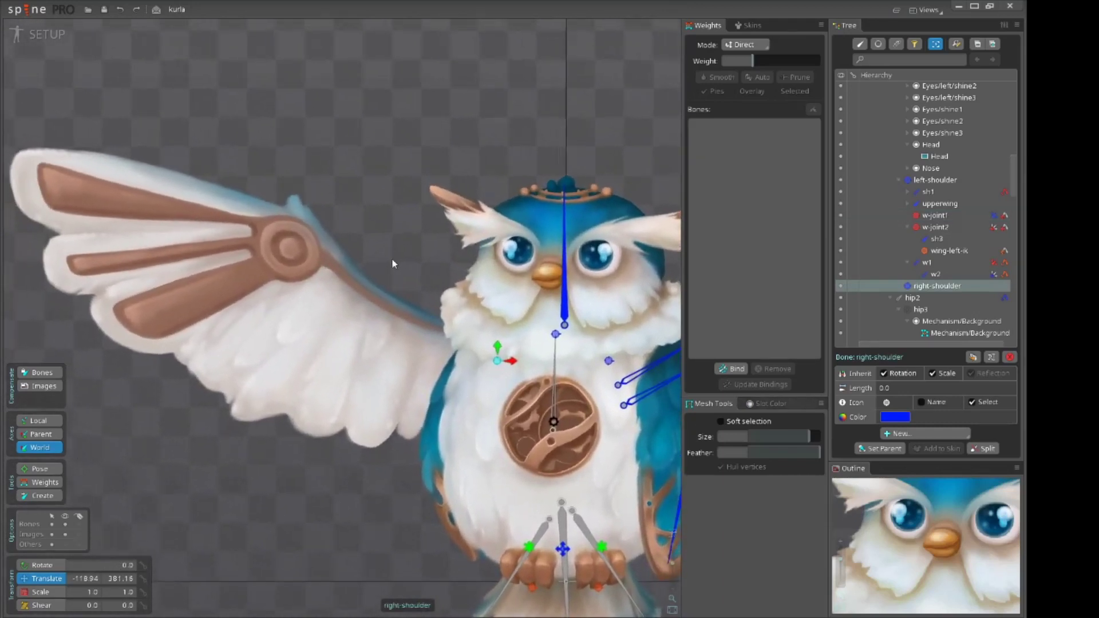
pyautogui.scroll(-3, 390, 255)
pyautogui.moveTo(349, 225); pyautogui.dragTo(342, 217)
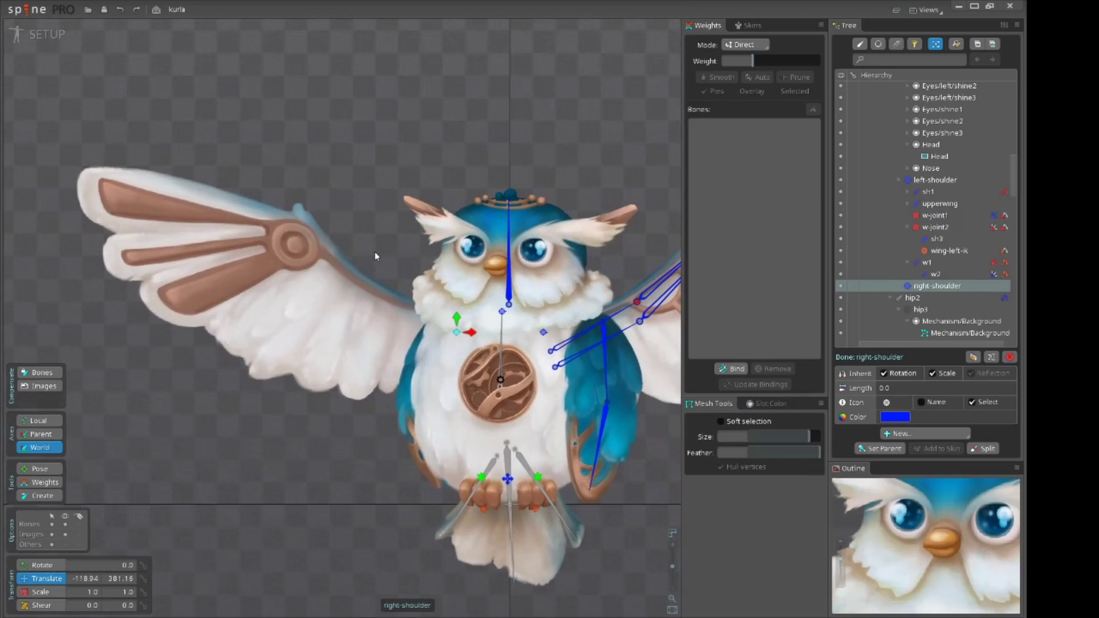
pyautogui.scroll(3, 370, 296)
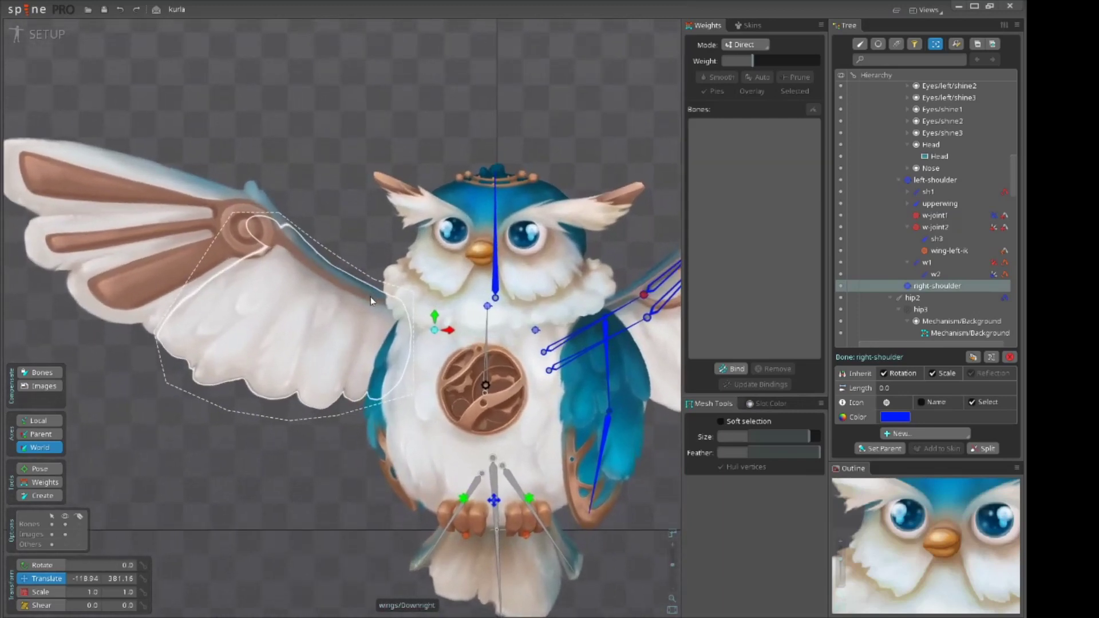
pyautogui.scroll(-1, 363, 255)
pyautogui.moveTo(363, 256); pyautogui.dragTo(383, 262)
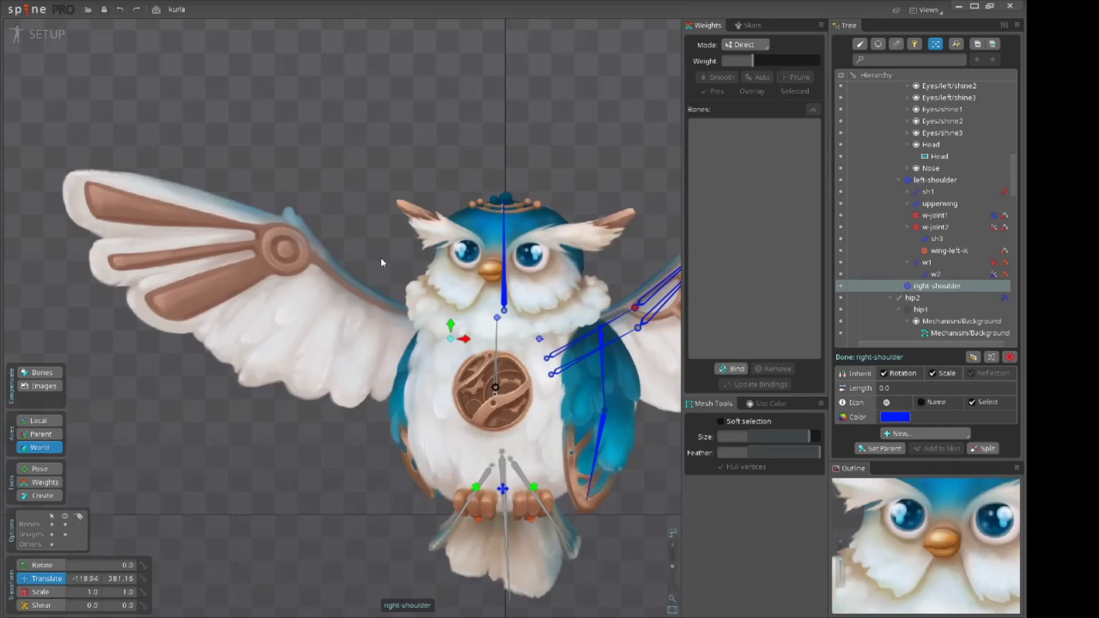
pyautogui.moveTo(379, 449); pyautogui.dragTo(291, 445)
pyautogui.moveTo(639, 451)
pyautogui.mouseDown()
pyautogui.moveTo(517, 468)
pyautogui.moveTo(523, 449)
pyautogui.moveTo(483, 479)
pyautogui.moveTo(605, 446)
pyautogui.mouseUp()
pyautogui.scroll(-1, 523, 448)
pyautogui.moveTo(231, 476); pyautogui.dragTo(365, 465)
pyautogui.scroll(1, 397, 322)
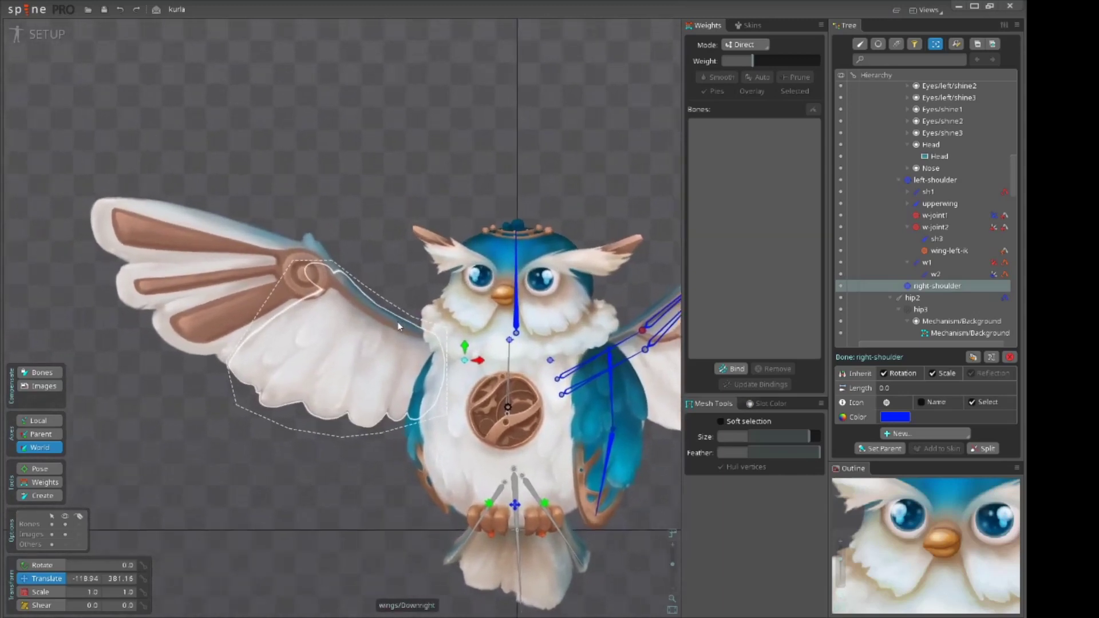
pyautogui.scroll(2, 397, 322)
pyautogui.moveTo(387, 250); pyautogui.dragTo(433, 266)
pyautogui.moveTo(461, 381); pyautogui.dragTo(388, 337)
pyautogui.scroll(-2, 458, 342)
pyautogui.scroll(3, 432, 244)
pyautogui.scroll(2, 352, 330)
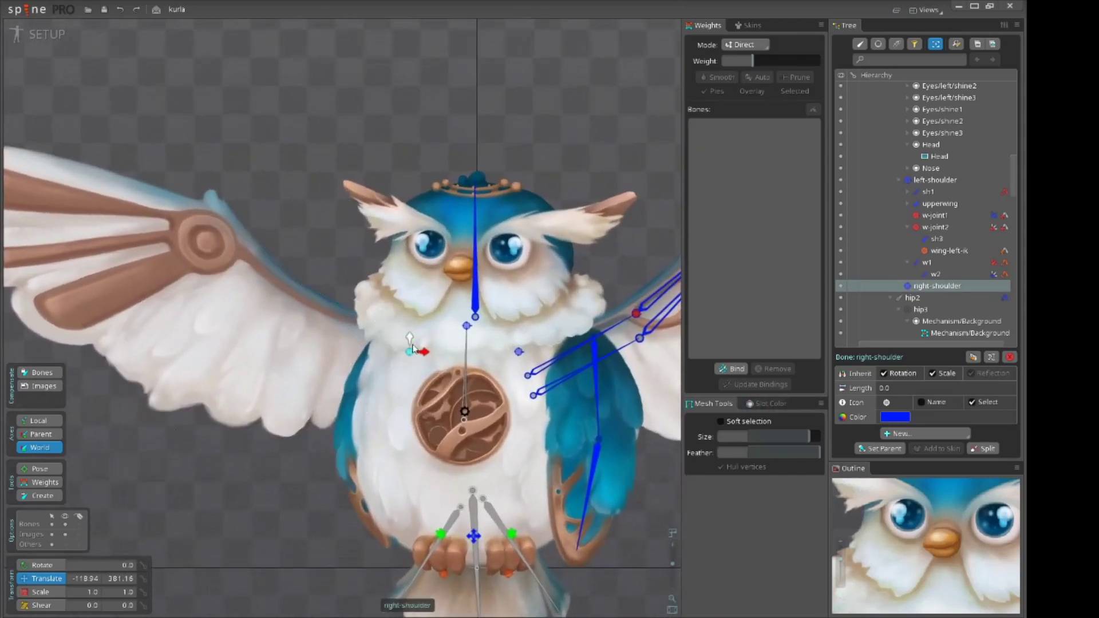
pyautogui.scroll(2, 276, 283)
# Select the left wing's sh1, sh2 and sh3 bones together and compare their layout with the right wing
pyautogui.moveTo(276, 283); pyautogui.dragTo(320, 299)
pyautogui.scroll(-1, 421, 327)
pyautogui.moveTo(621, 331); pyautogui.dragTo(325, 327)
pyautogui.moveTo(607, 258); pyautogui.dragTo(570, 208)
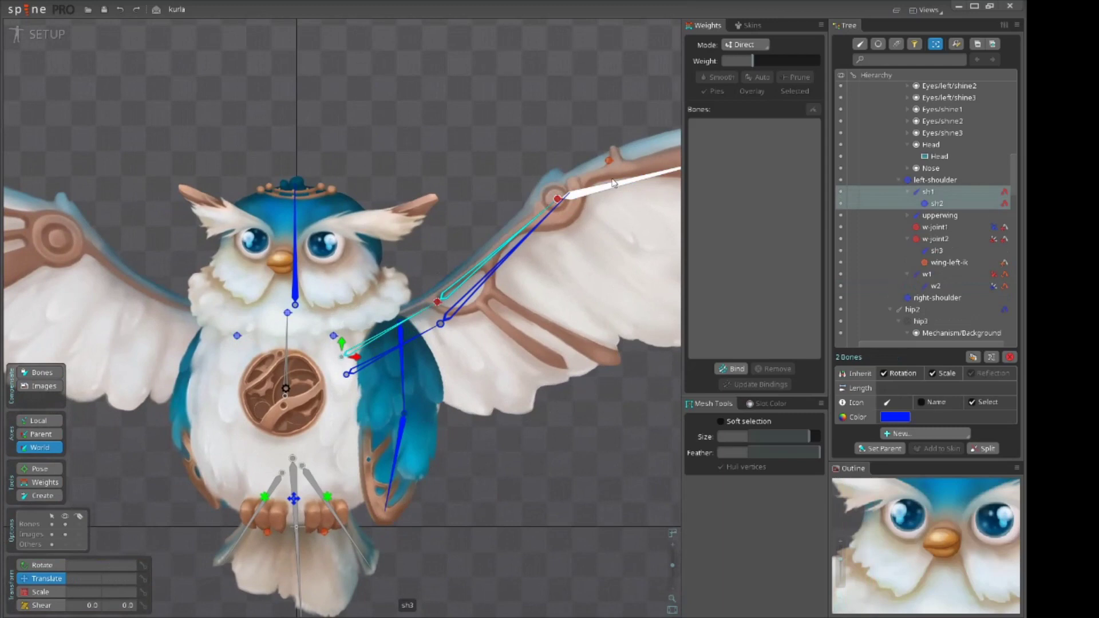
pyautogui.scroll(-2, 580, 250)
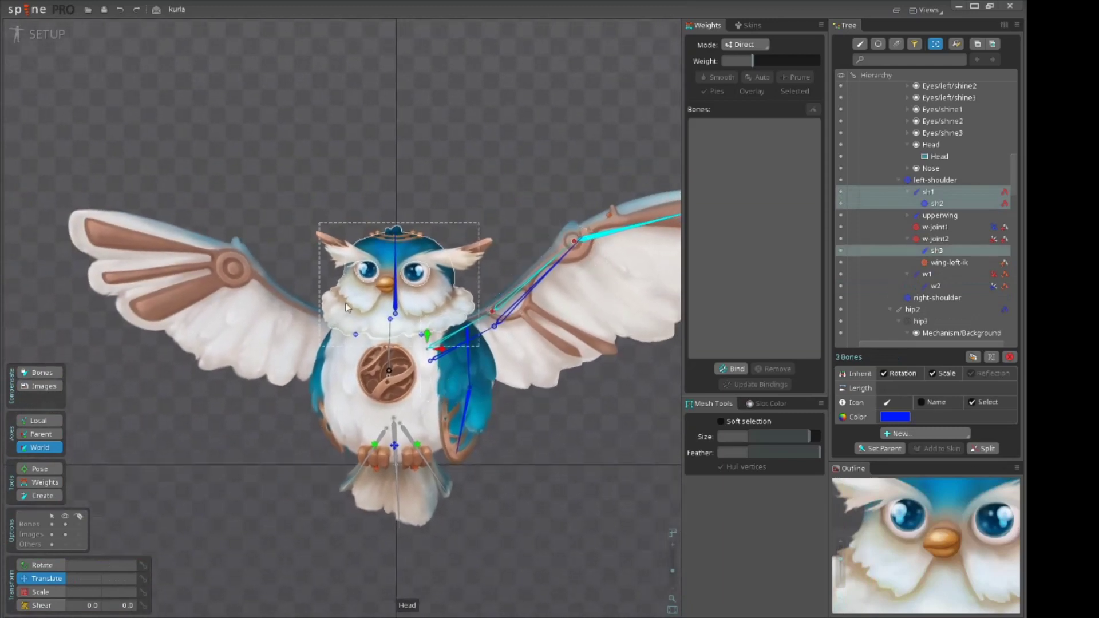
pyautogui.moveTo(294, 312); pyautogui.dragTo(322, 322)
pyautogui.scroll(3, 303, 341)
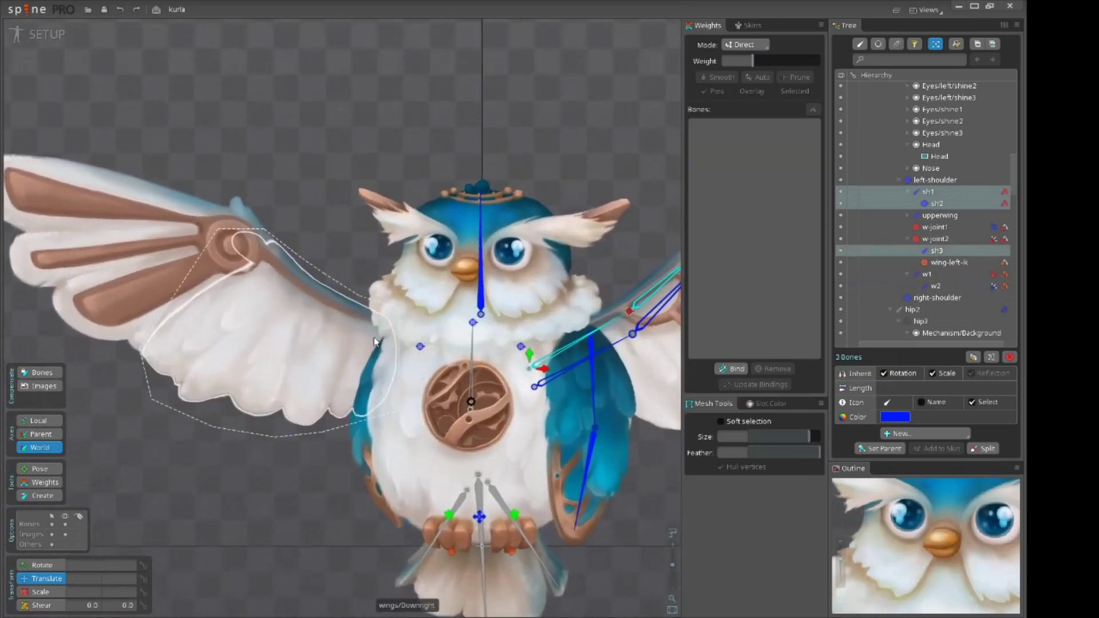
pyautogui.moveTo(517, 335); pyautogui.dragTo(509, 329)
pyautogui.scroll(-2, 509, 329)
pyautogui.moveTo(592, 328); pyautogui.dragTo(377, 390)
pyautogui.moveTo(135, 373); pyautogui.dragTo(328, 370)
pyautogui.scroll(2, 316, 384)
pyautogui.scroll(1, 400, 376)
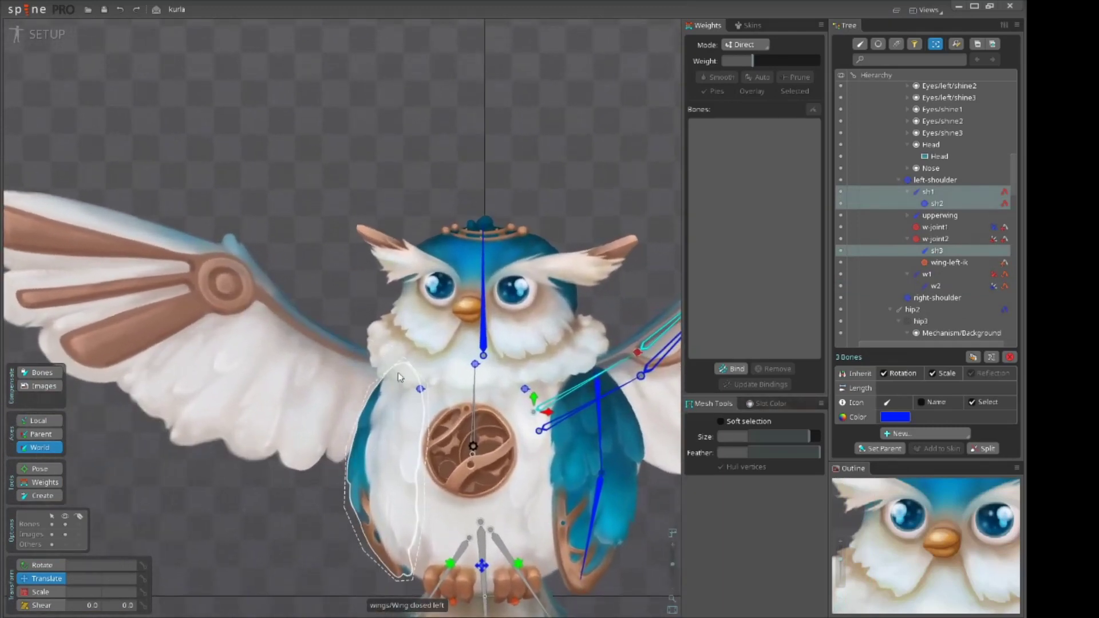
# Create three separate bones under right-shoulder: from shoulder to mid-arm, mid-arm to the round joint, and joint to wing tip
pyautogui.click(423, 392)
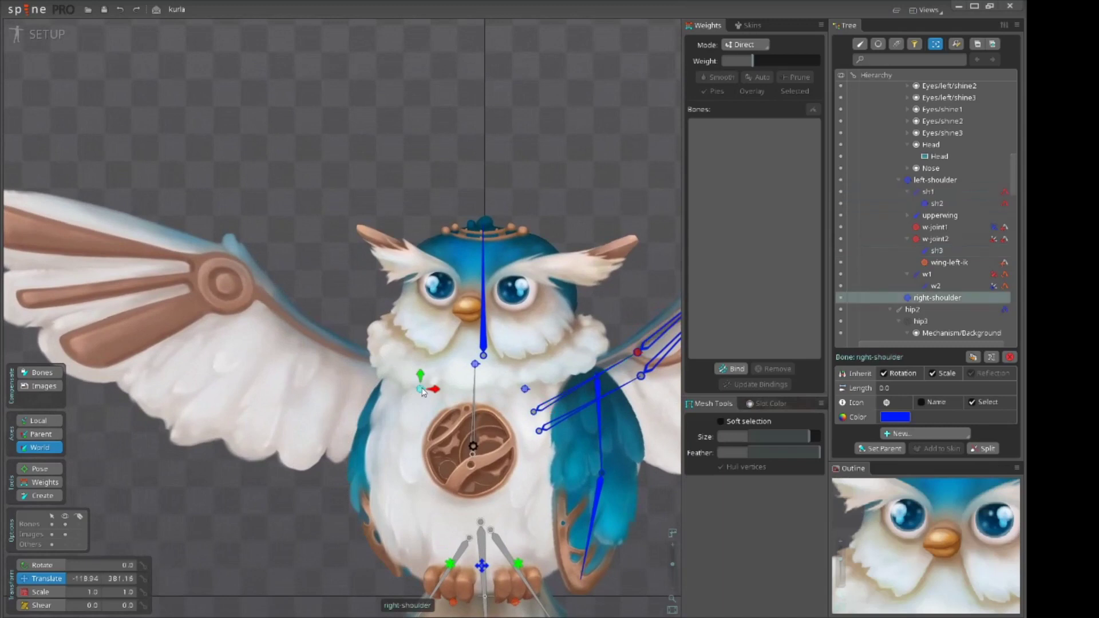
pyautogui.moveTo(339, 395); pyautogui.dragTo(397, 368)
pyautogui.press('n')
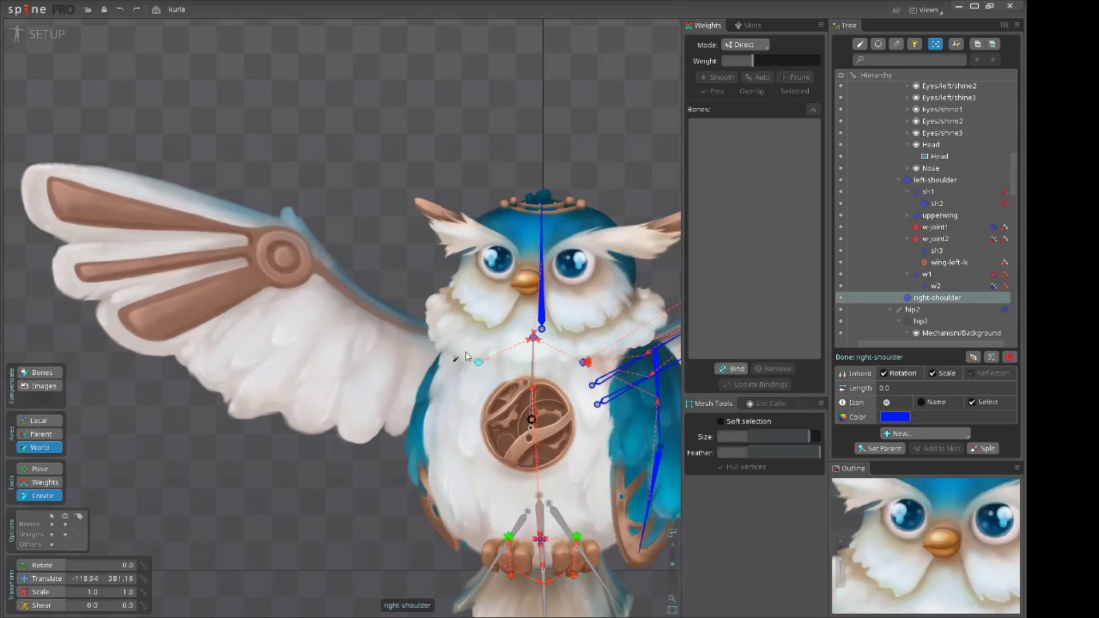
pyautogui.moveTo(461, 351); pyautogui.dragTo(332, 284)
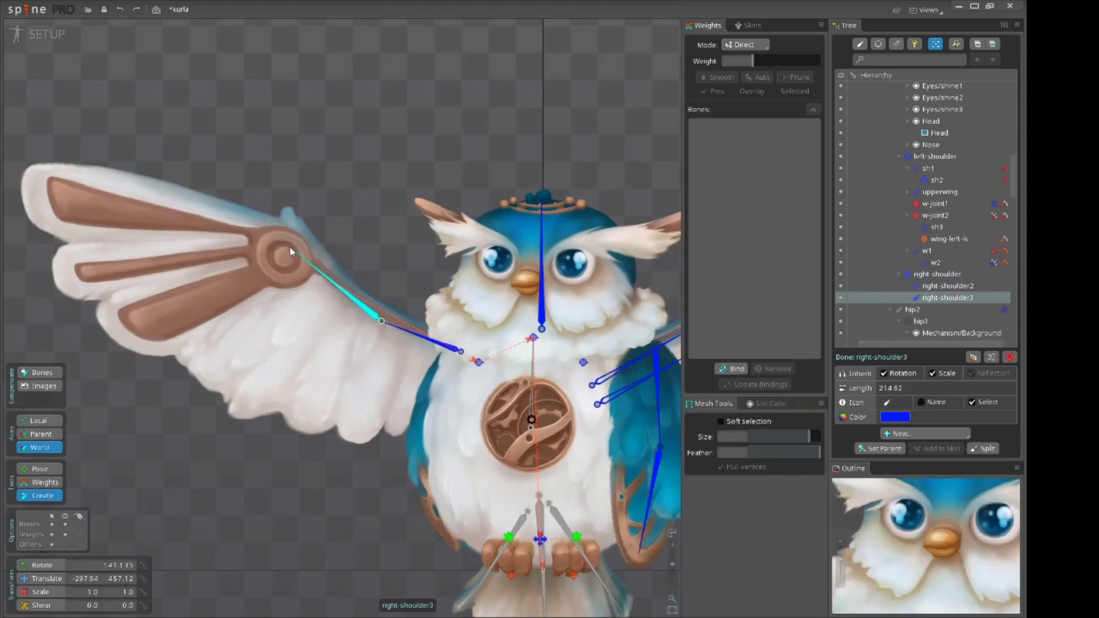
pyautogui.moveTo(286, 255); pyautogui.dragTo(67, 183)
pyautogui.click(438, 408)
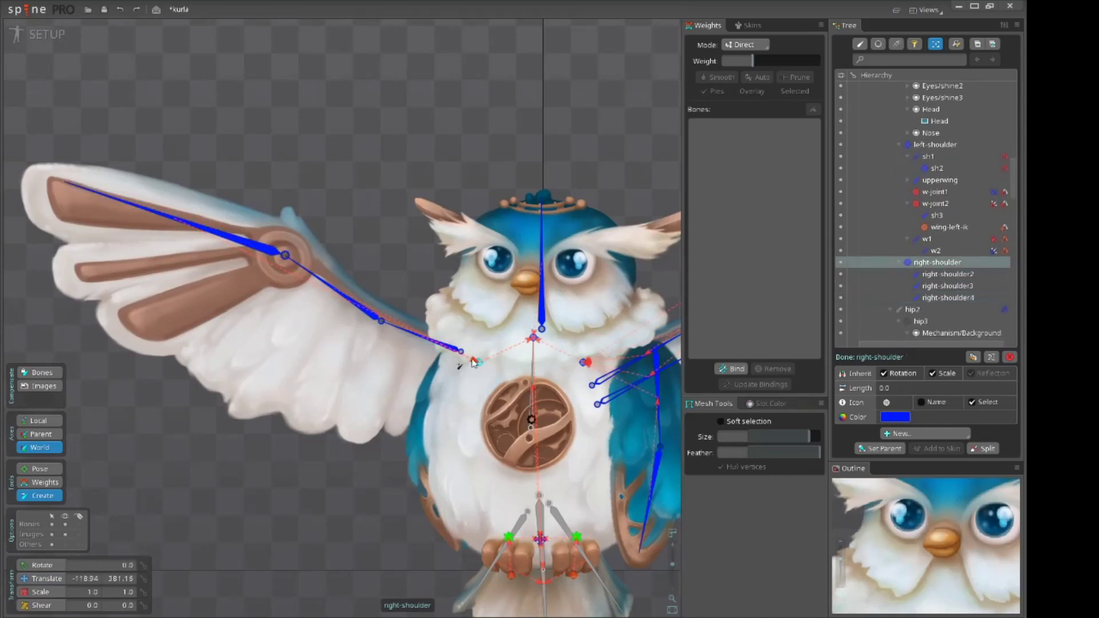
# Check the new right wing bones by selecting right-shoulder2 and right-shoulder3 in turn
pyautogui.scroll(-1, 355, 312)
pyautogui.moveTo(380, 325); pyautogui.dragTo(397, 253)
pyautogui.scroll(1, 421, 248)
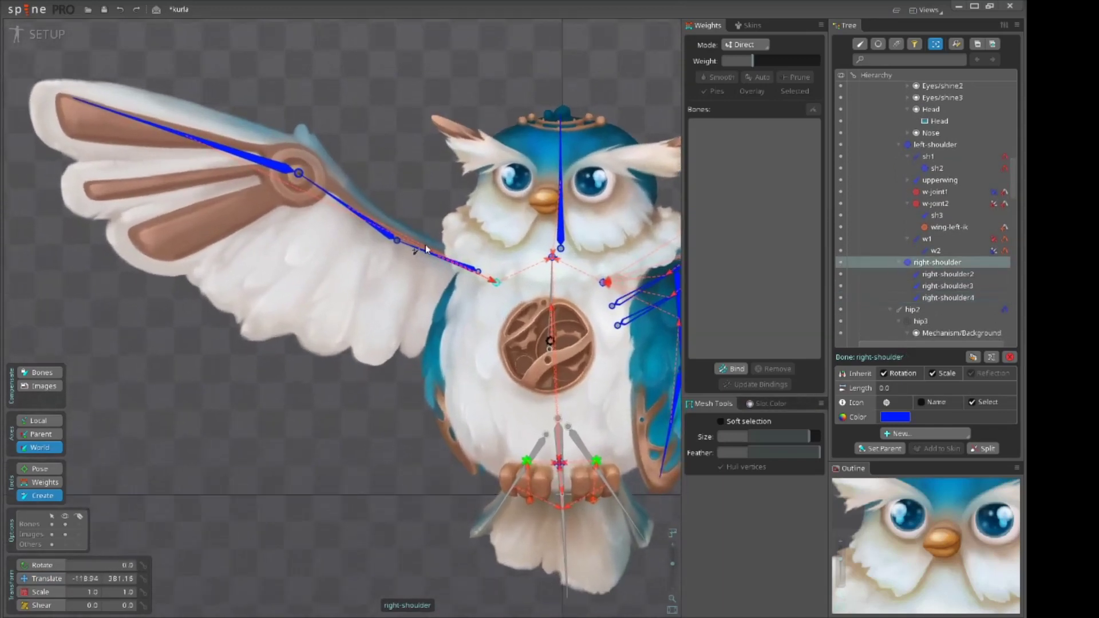
pyautogui.click(424, 247)
pyautogui.scroll(-2, 401, 275)
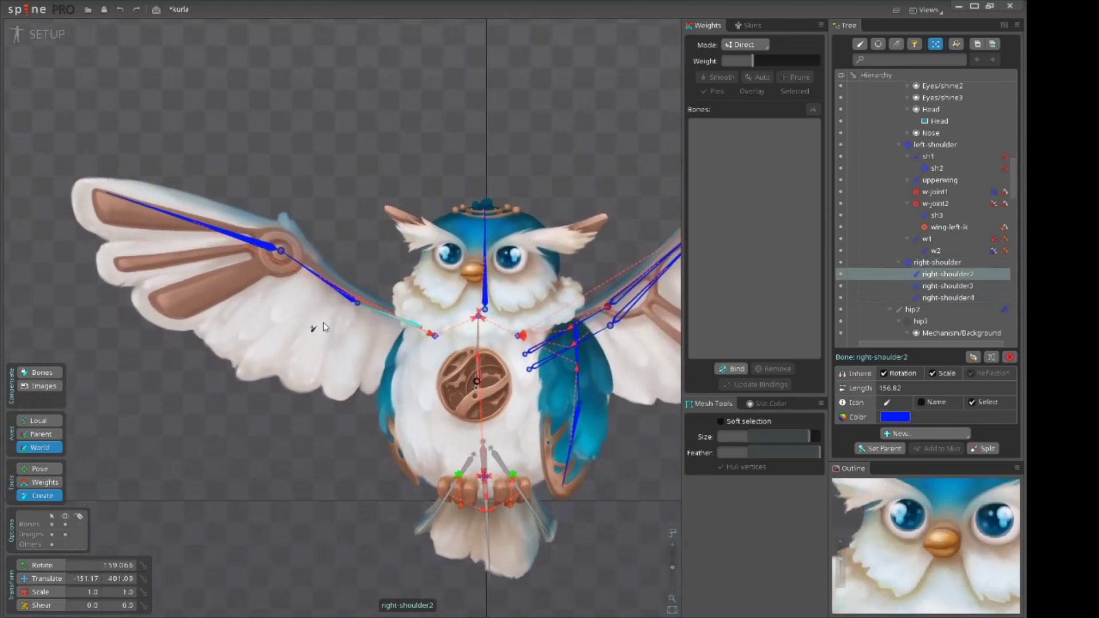
pyautogui.click(349, 294)
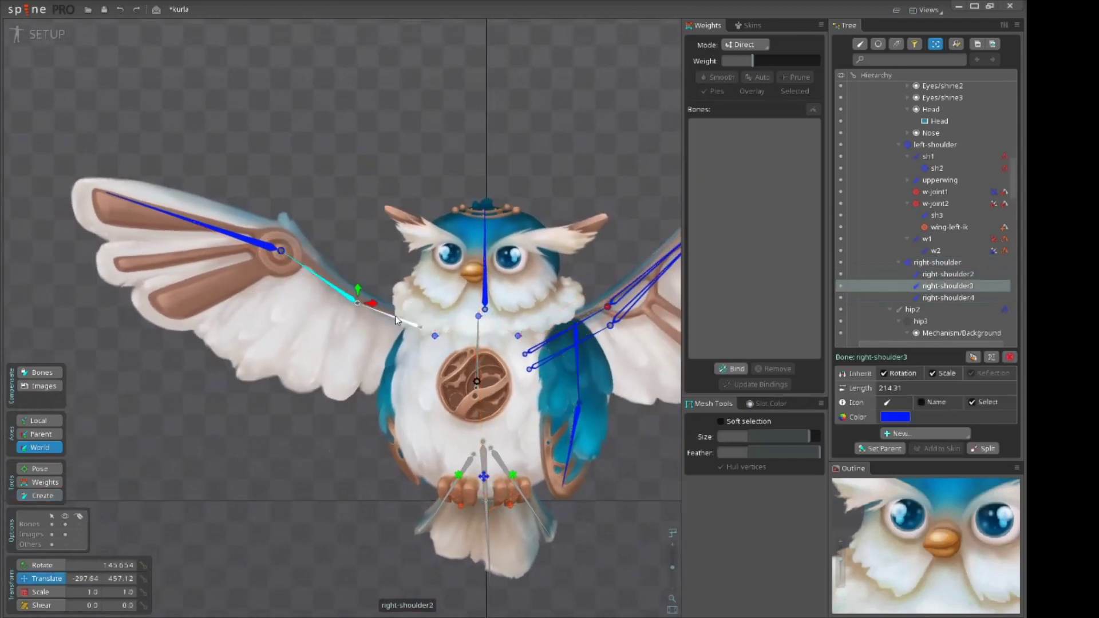
# Create a zero-length bone at the center of the right wing's round joint as a child of right-shoulder
pyautogui.click(436, 343)
pyautogui.scroll(2, 355, 314)
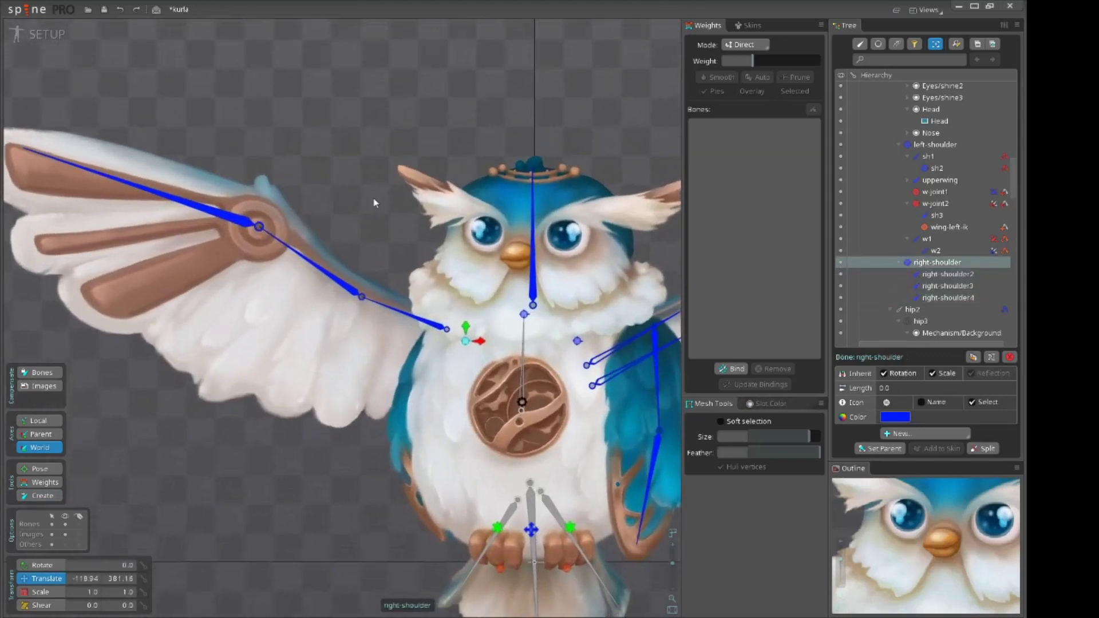
pyautogui.moveTo(375, 200); pyautogui.dragTo(381, 190)
pyautogui.moveTo(390, 274); pyautogui.dragTo(436, 299)
pyautogui.scroll(-1, 434, 275)
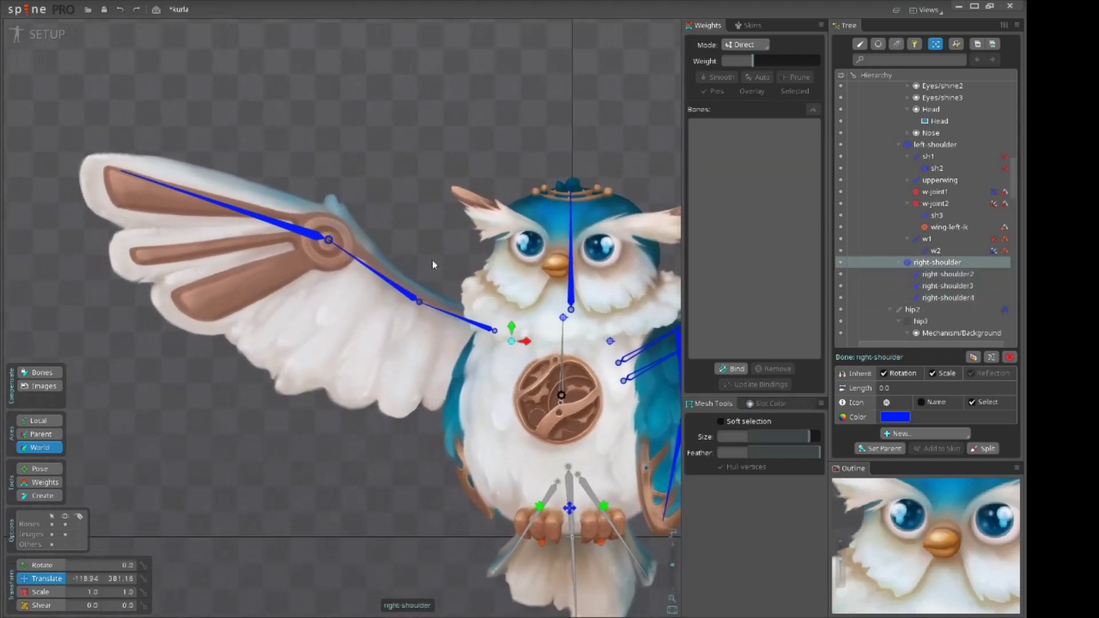
pyautogui.scroll(3, 309, 253)
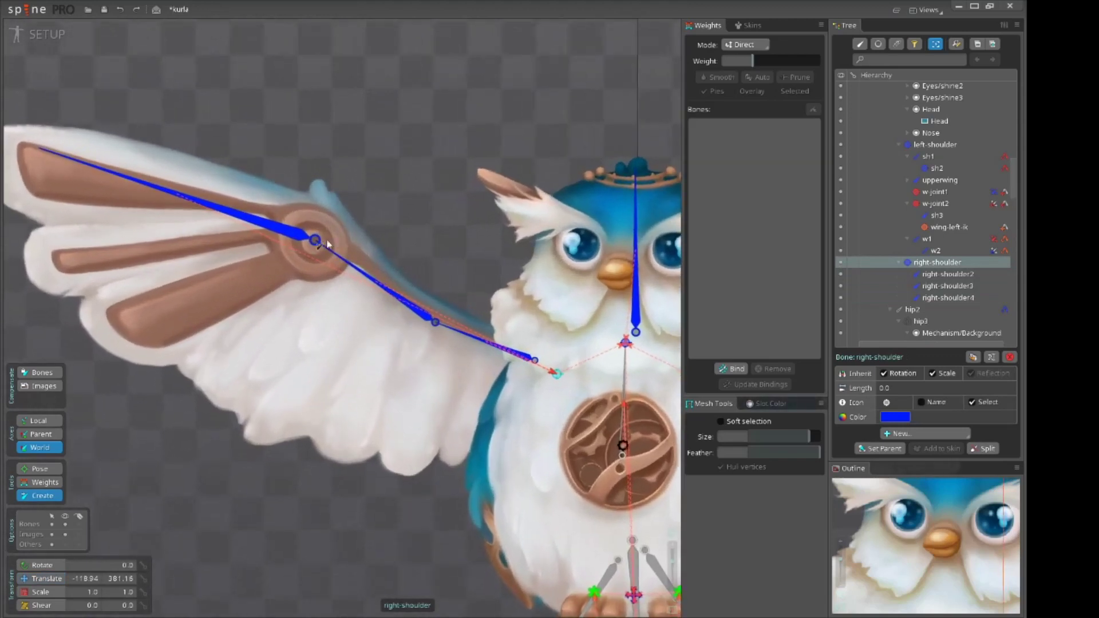
pyautogui.scroll(1, 309, 248)
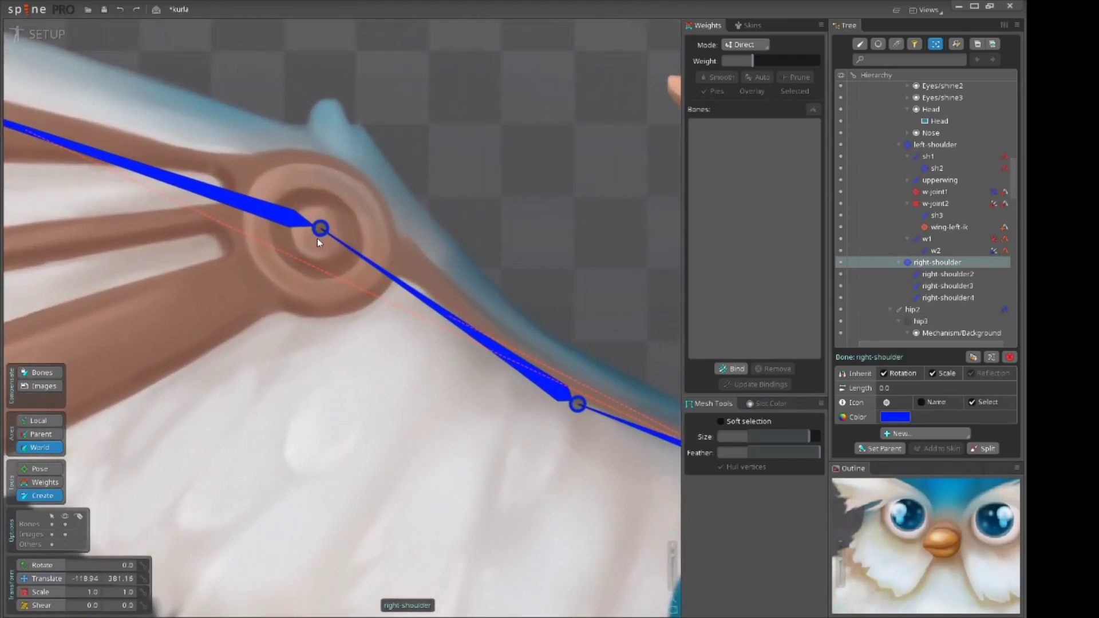
pyautogui.click(317, 239)
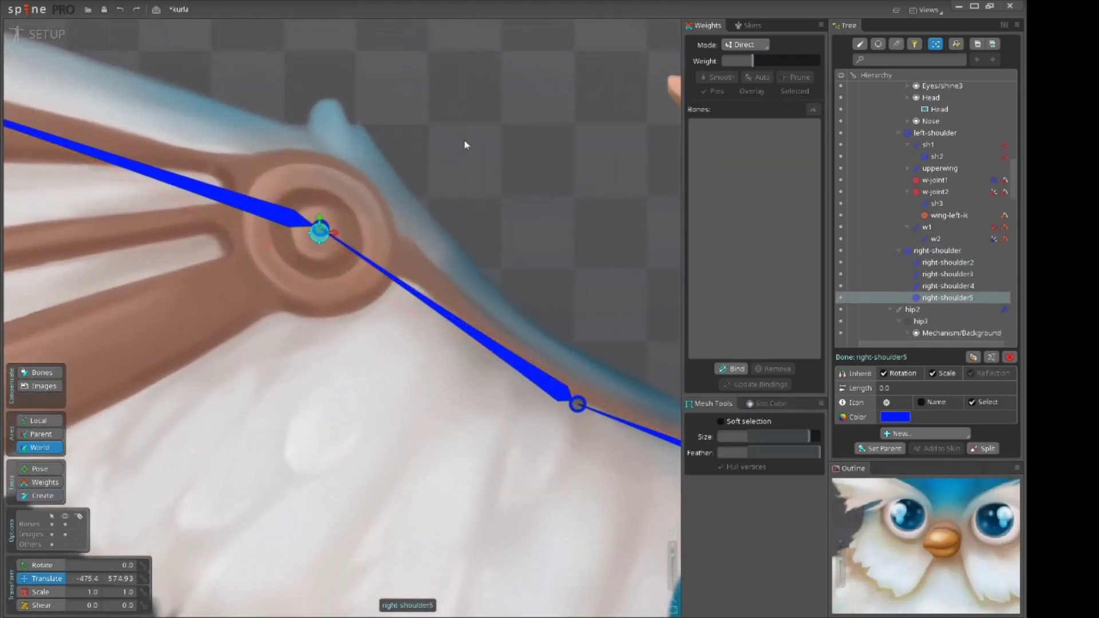
# Create a zero-length bone at the right wing's mid-arm joint, where right-shoulder2 and right-shoulder3 meet, as a child of right-shoulder
pyautogui.scroll(-2, 466, 145)
pyautogui.moveTo(433, 212); pyautogui.dragTo(213, 152)
pyautogui.click(520, 362)
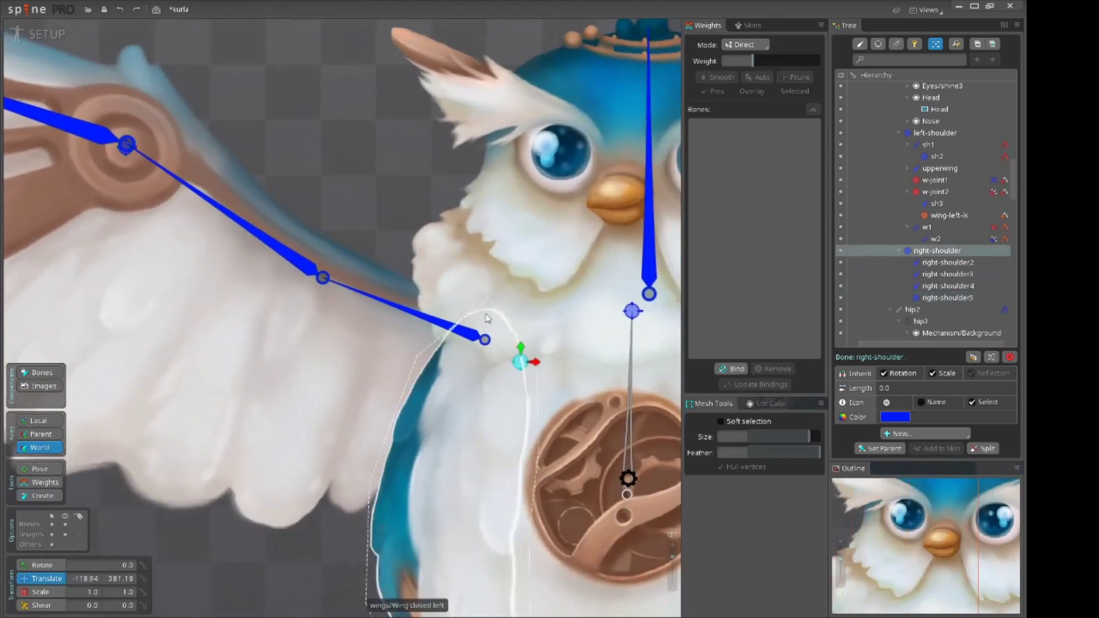
pyautogui.moveTo(398, 223); pyautogui.dragTo(709, 338)
pyautogui.scroll(-3, 509, 325)
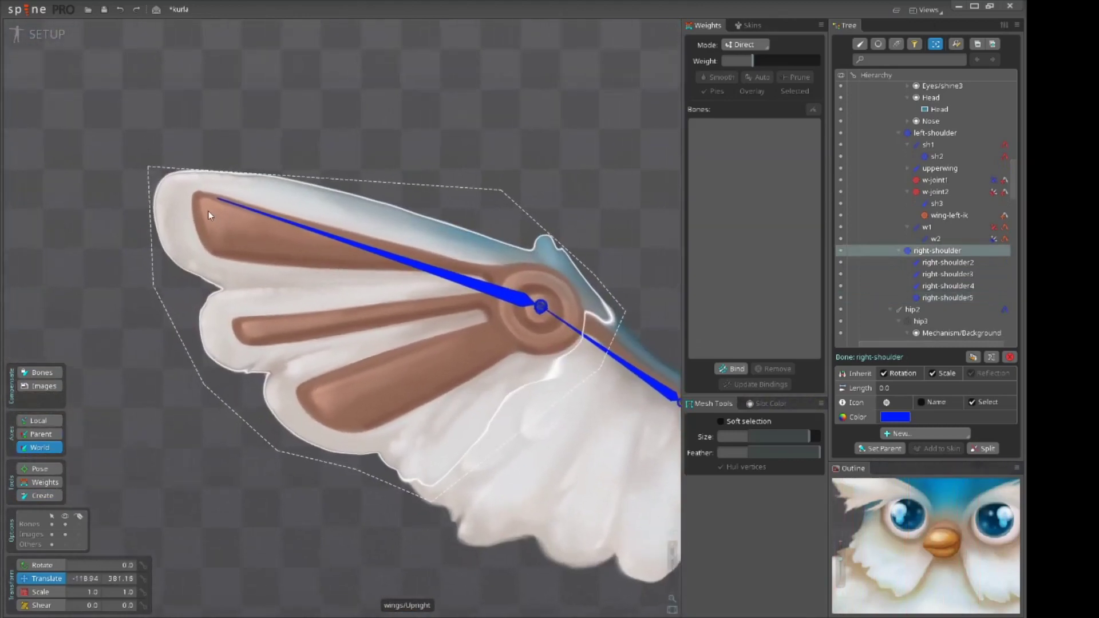
pyautogui.scroll(3, 208, 211)
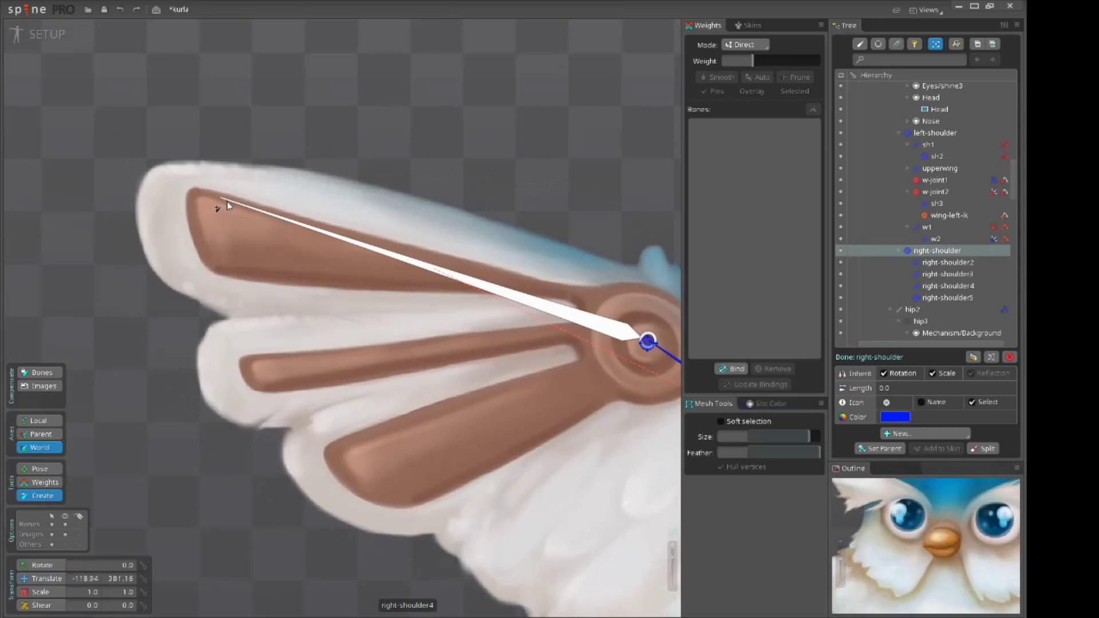
pyautogui.moveTo(593, 327); pyautogui.dragTo(83, 118)
pyautogui.scroll(2, 325, 265)
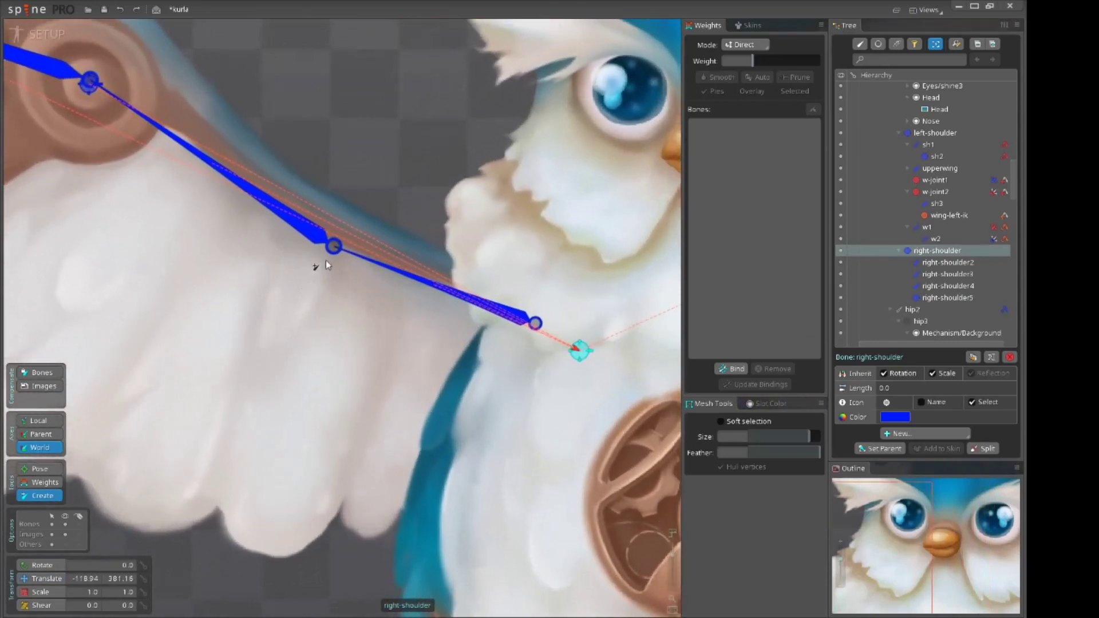
pyautogui.click(332, 251)
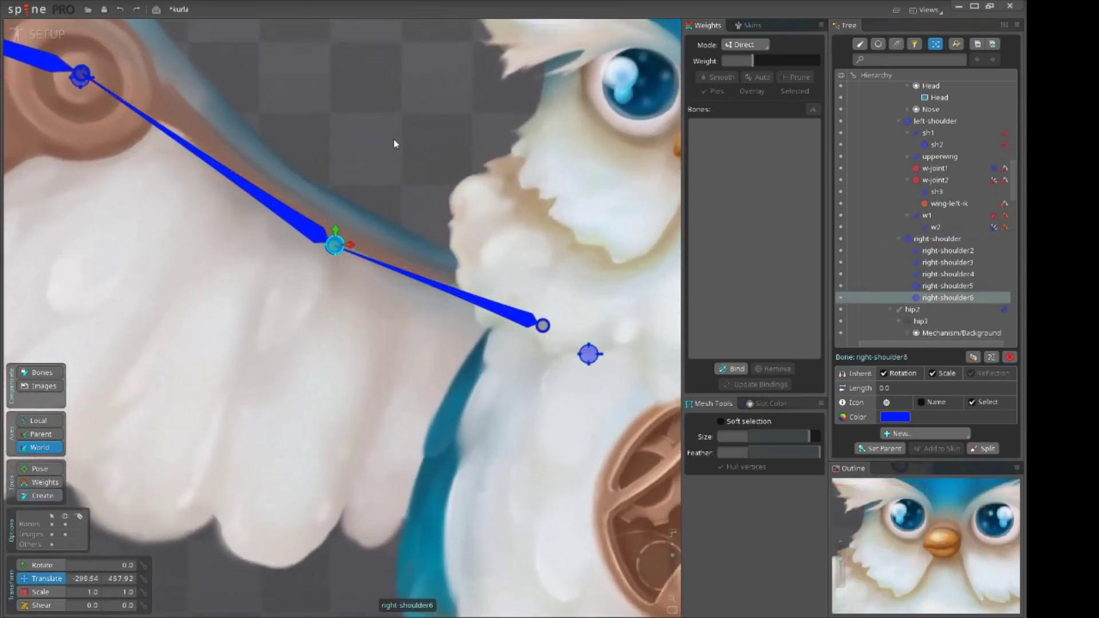
pyautogui.scroll(-5, 393, 143)
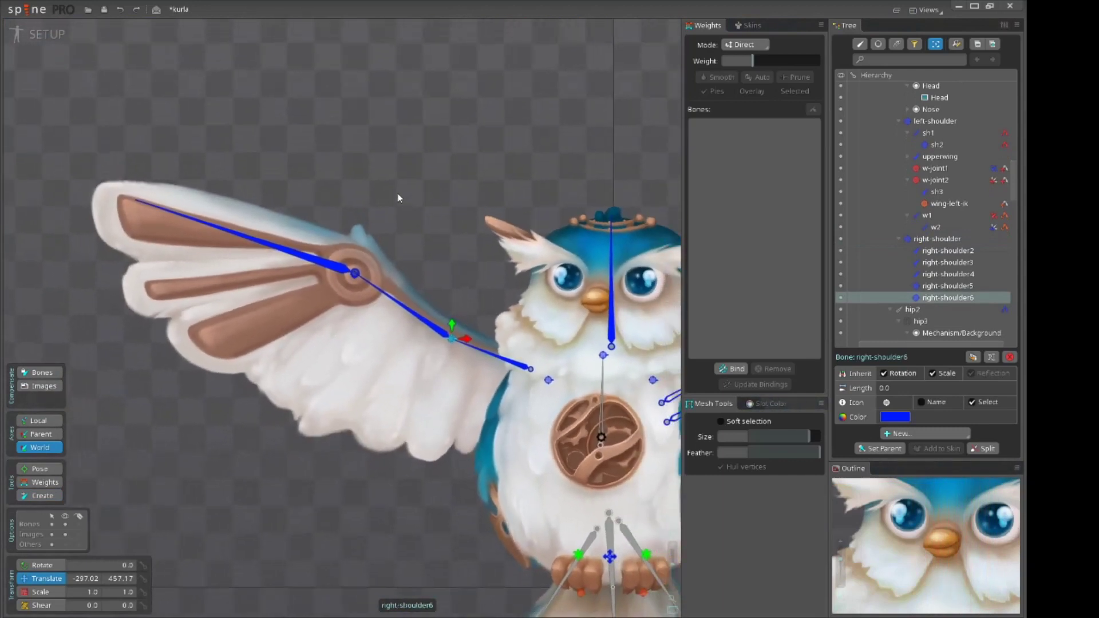
# Set the color of the two joint bones right-shoulder5 and right-shoulder6 to red and save the project
pyautogui.click(905, 437)
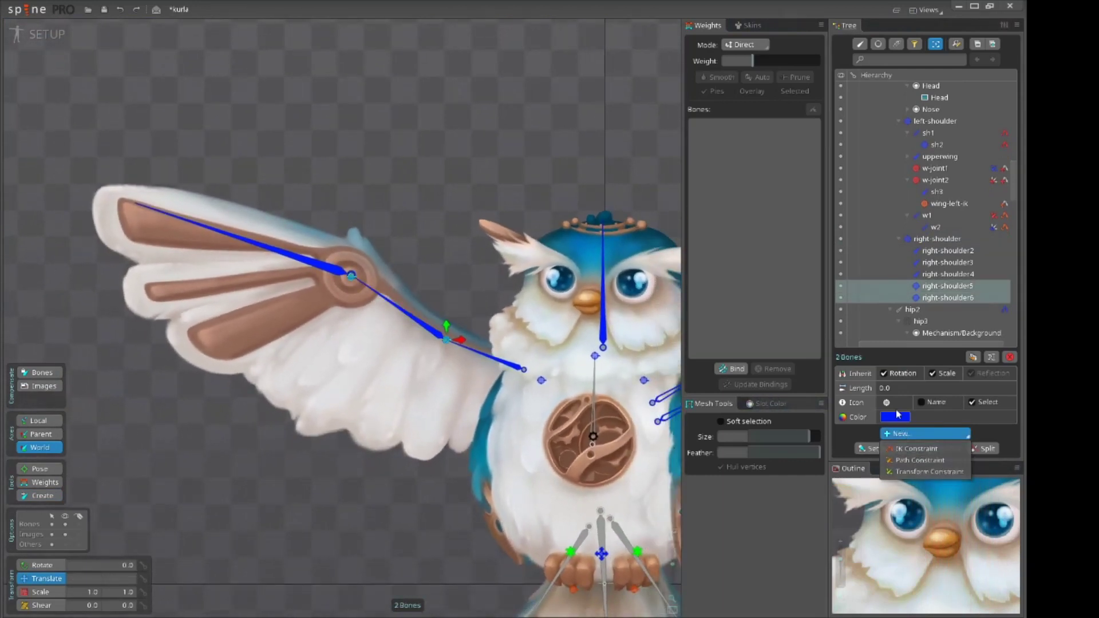
pyautogui.click(897, 416)
pyautogui.moveTo(437, 205); pyautogui.dragTo(433, 193)
pyautogui.click(422, 199)
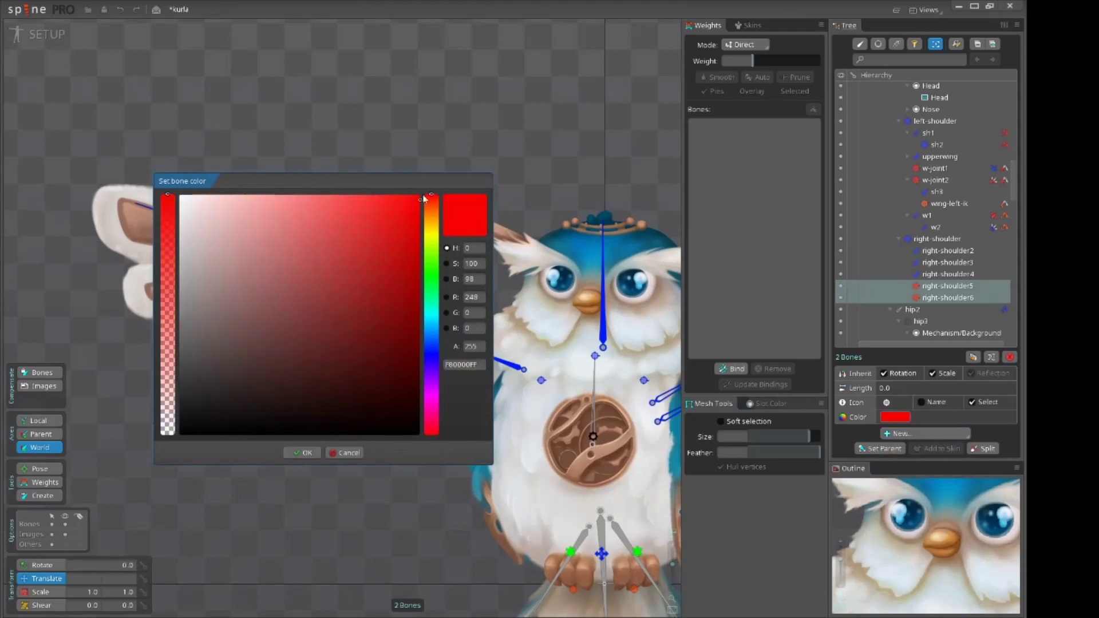
pyautogui.click(303, 454)
pyautogui.press('space')
pyautogui.moveTo(380, 490); pyautogui.dragTo(304, 465)
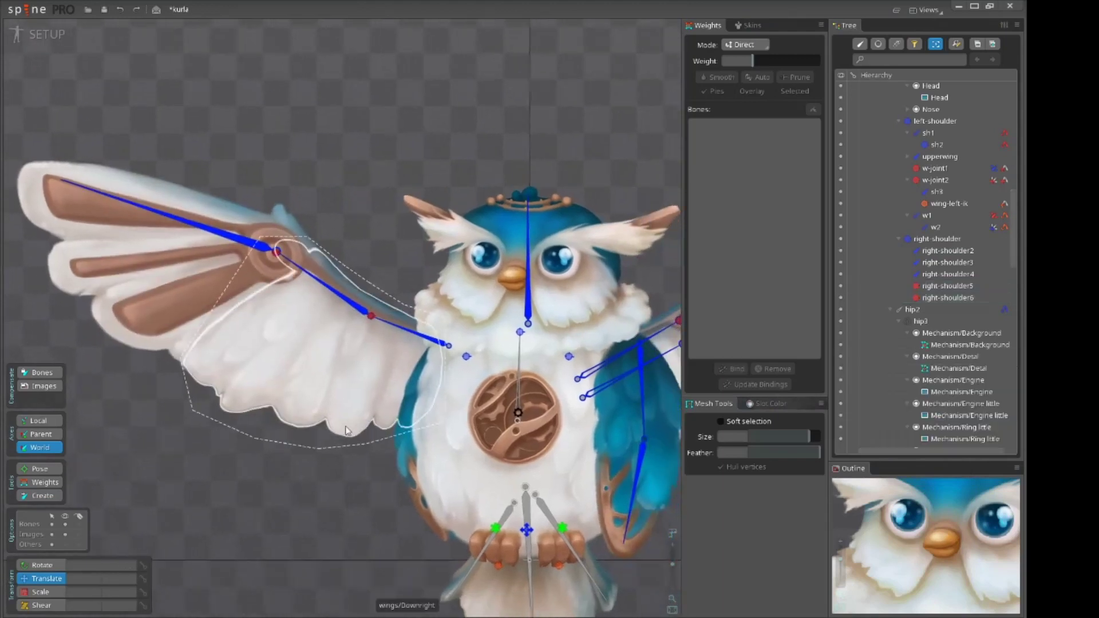
pyautogui.hotkey('ctrl', 's')
# Set right-shoulder5, the round joint's bone, as the parent of the wing-tip bone right-shoulder4
pyautogui.scroll(3, 315, 195)
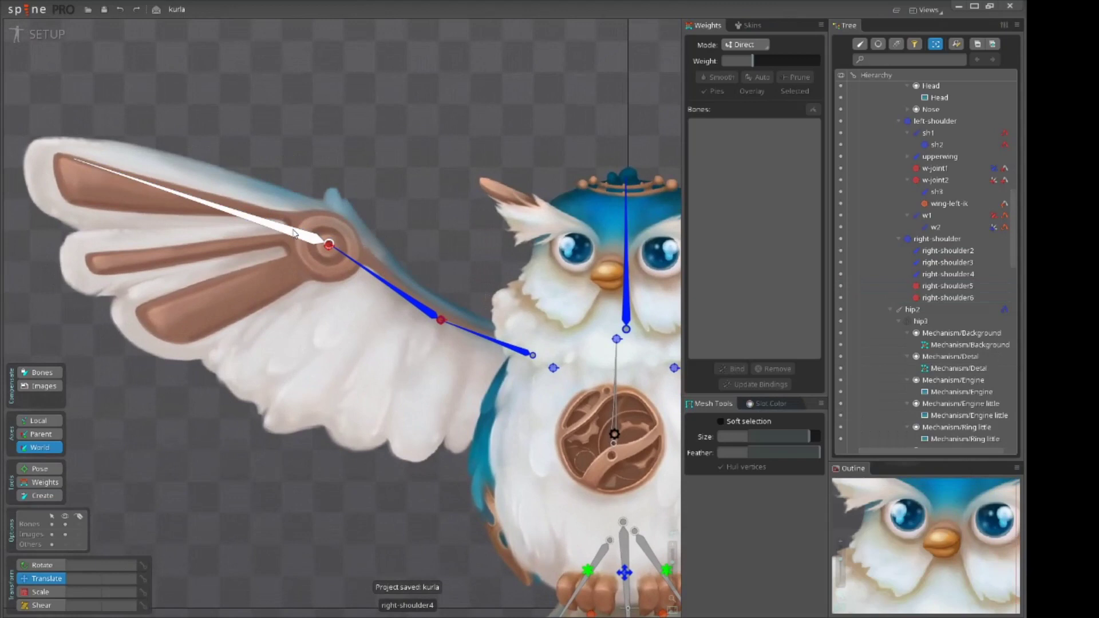
pyautogui.click(269, 225)
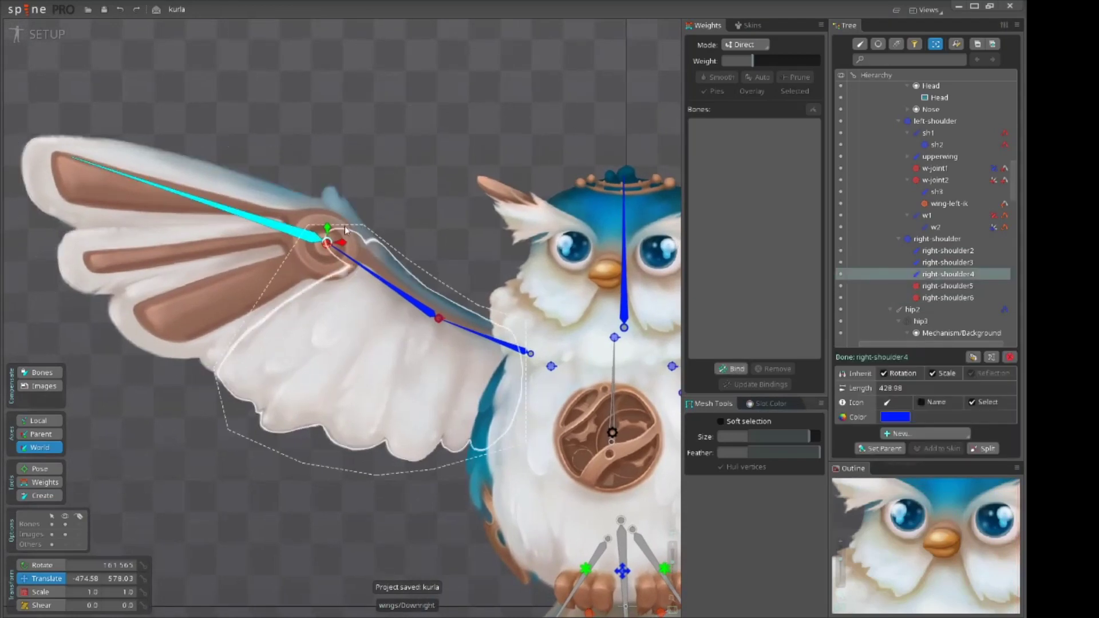
pyautogui.press('p')
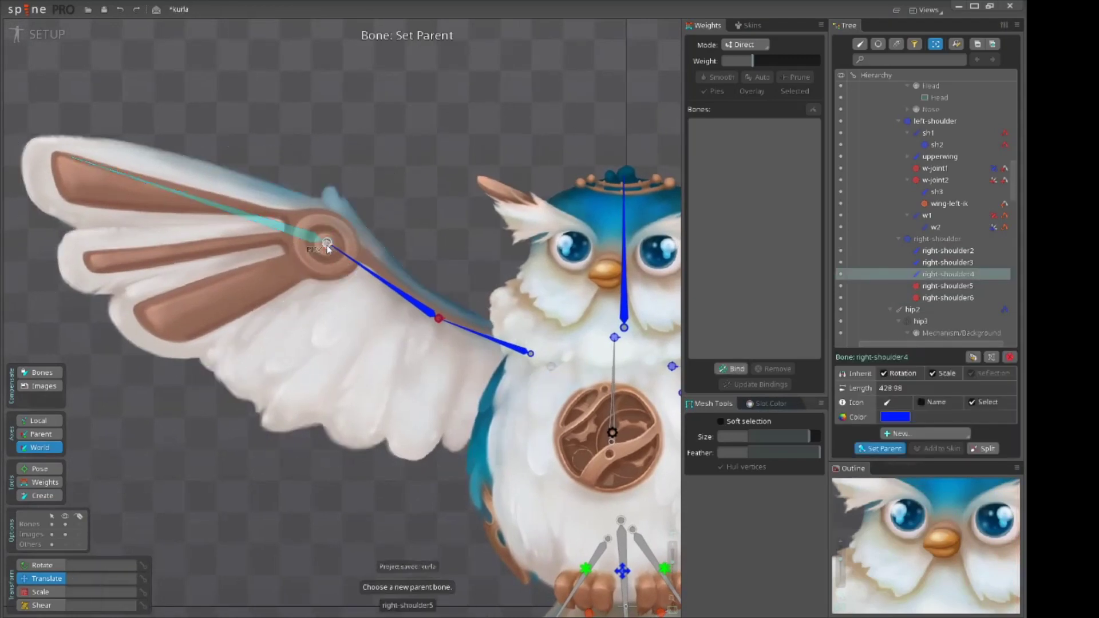
pyautogui.click(327, 247)
pyautogui.click(329, 210)
pyautogui.scroll(-3, 380, 147)
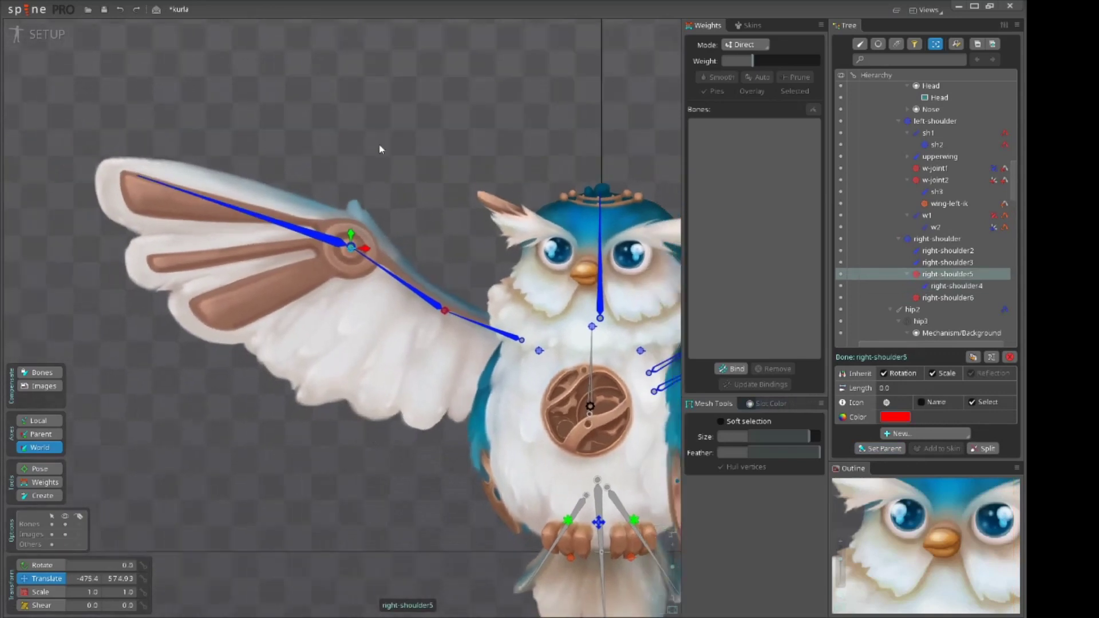
# Try rotating right-shoulder5 to test how the wing-tip bone follows the round joint, and undo the rotations
pyautogui.moveTo(452, 33); pyautogui.dragTo(457, 158)
pyautogui.press('c')
pyautogui.hotkey('ctrl', 'z')
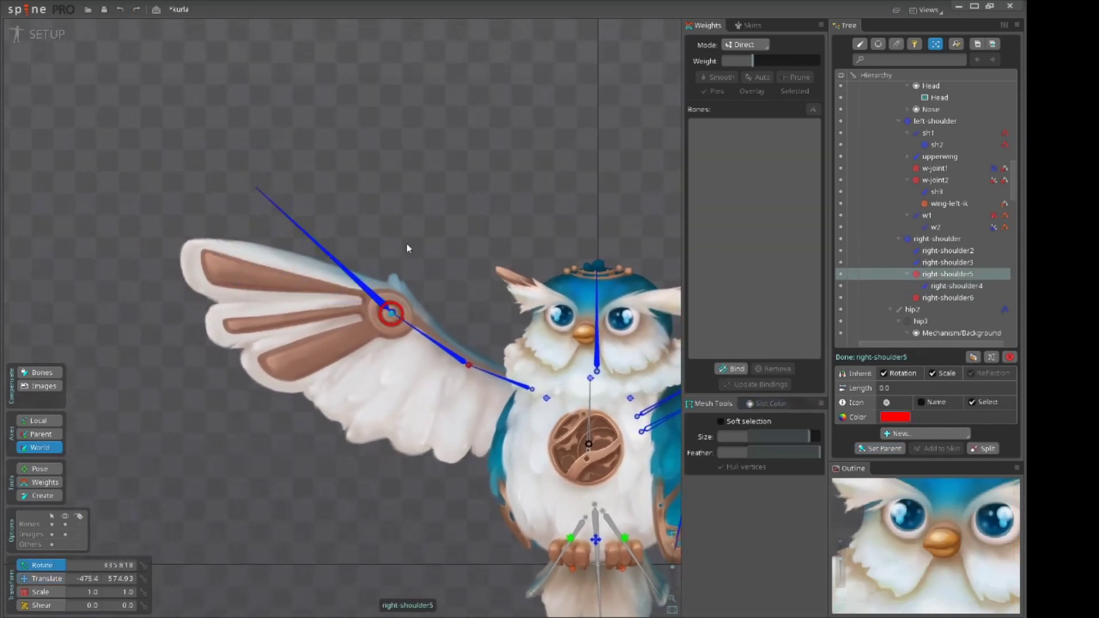
pyautogui.moveTo(437, 262); pyautogui.dragTo(488, 210)
pyautogui.hotkey('ctrl', 'z')
pyautogui.scroll(3, 448, 178)
pyautogui.hotkey('ctrl', 'z')
pyautogui.scroll(-2, 486, 210)
pyautogui.moveTo(420, 280); pyautogui.dragTo(337, 290)
pyautogui.hotkey('ctrl', 'z')
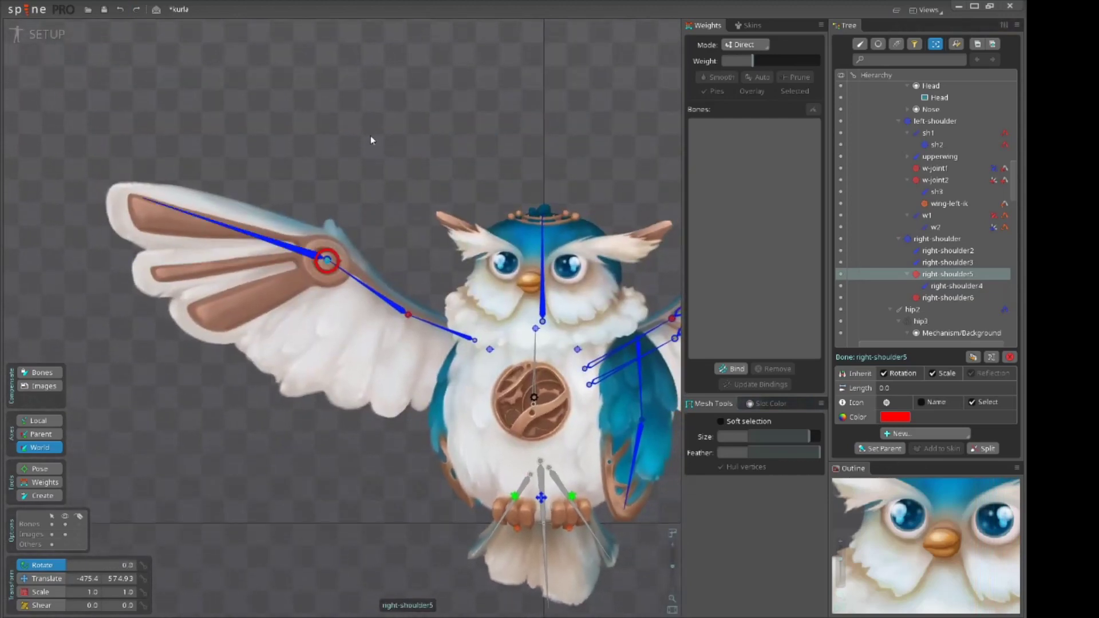
# Add an IK constraint to the shoulder bone right-shoulder2 with right-shoulder6 as its target
pyautogui.moveTo(422, 261); pyautogui.dragTo(371, 187)
pyautogui.scroll(3, 432, 303)
pyautogui.press('v')
pyautogui.click(376, 239)
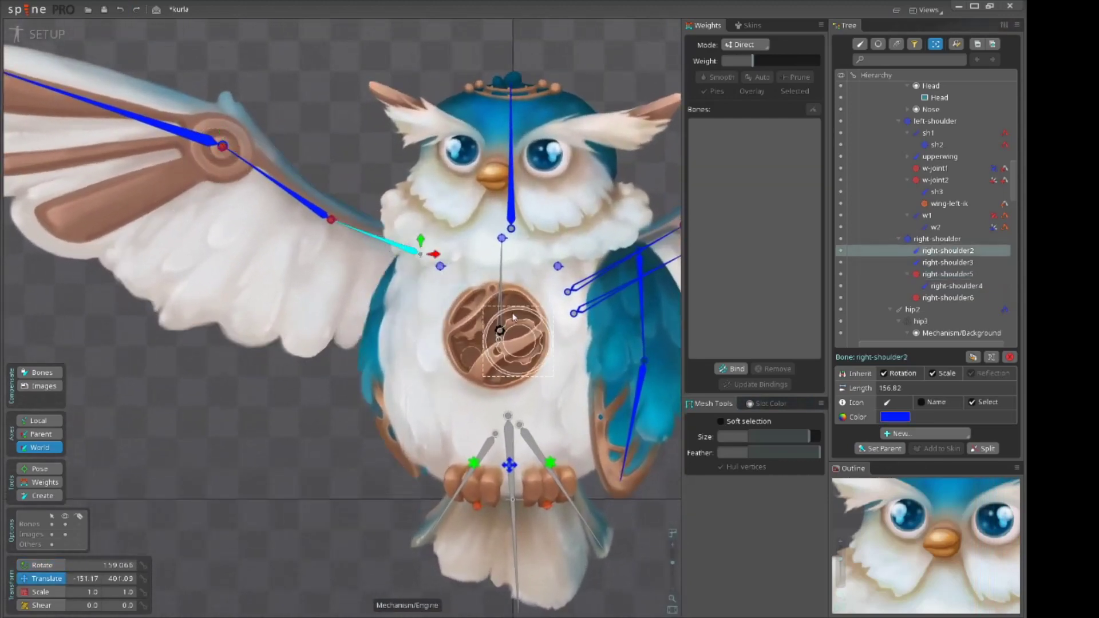
pyautogui.scroll(-2, 418, 301)
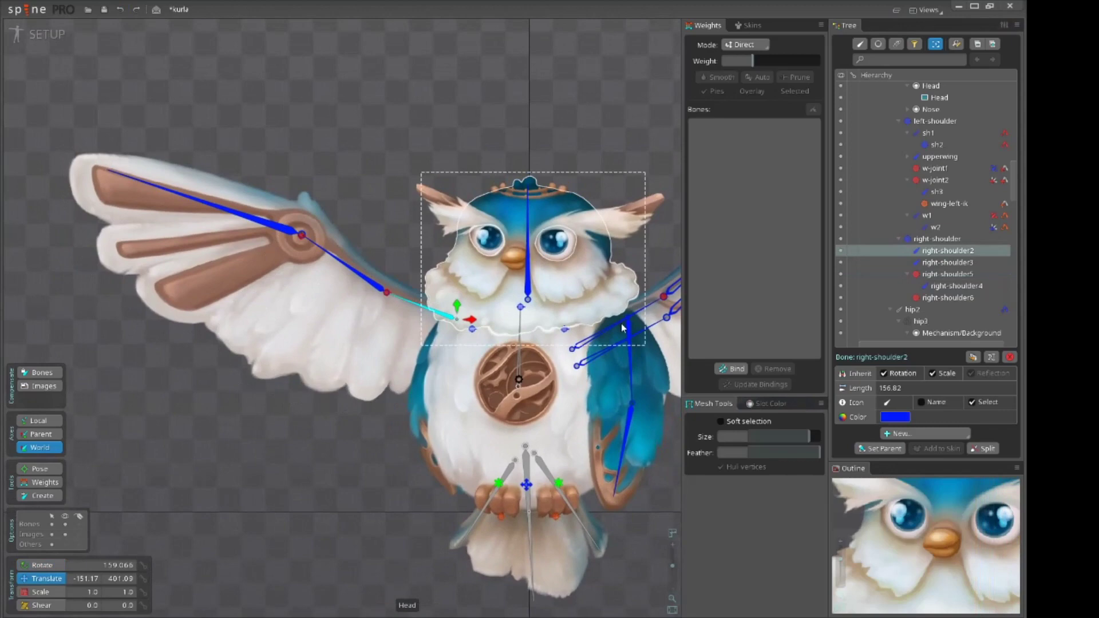
pyautogui.click(916, 434)
pyautogui.click(916, 539)
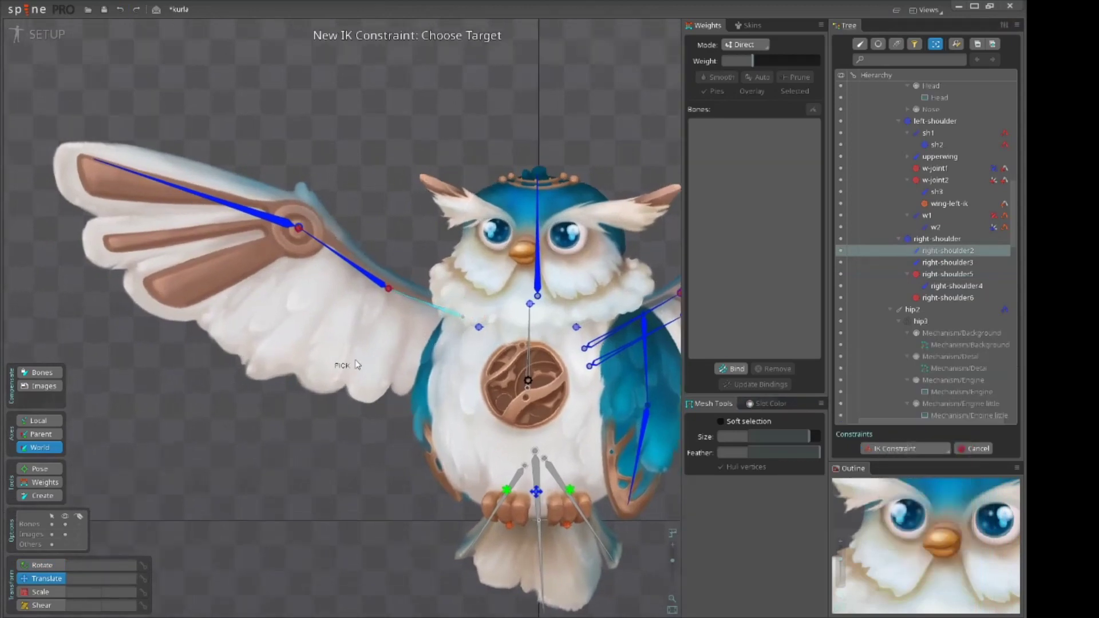
pyautogui.scroll(5, 384, 286)
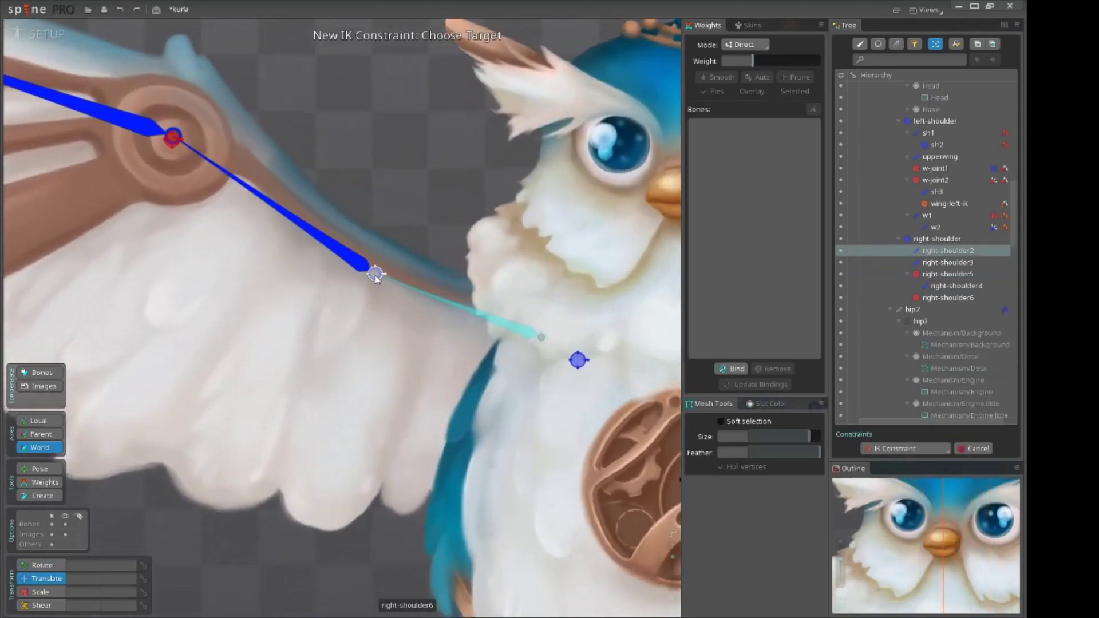
pyautogui.click(375, 274)
pyautogui.click(303, 344)
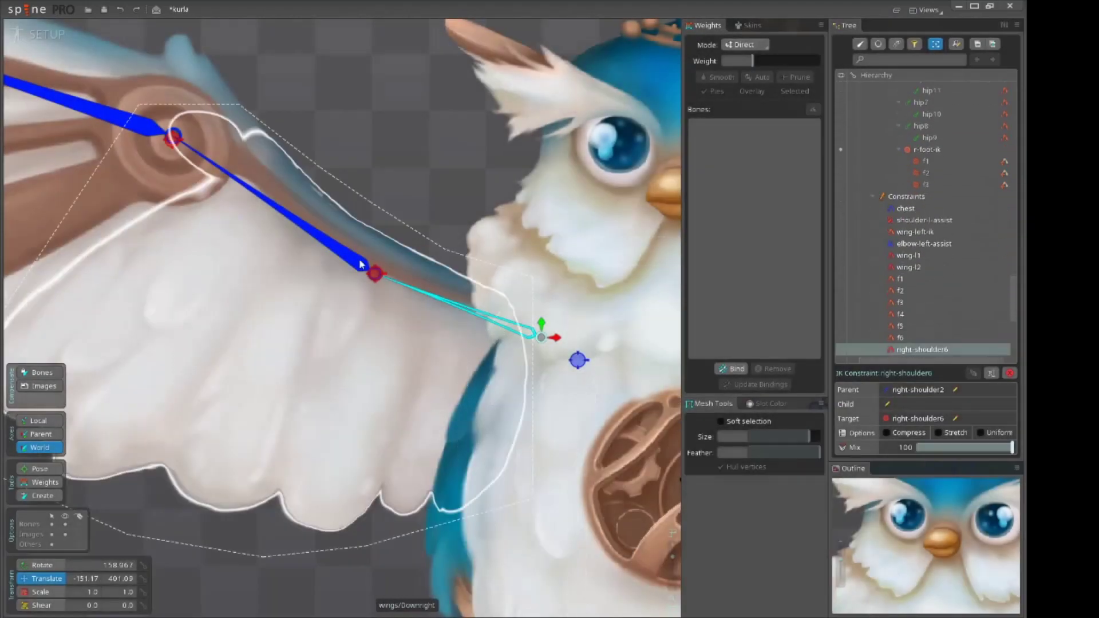
pyautogui.press('Escape')
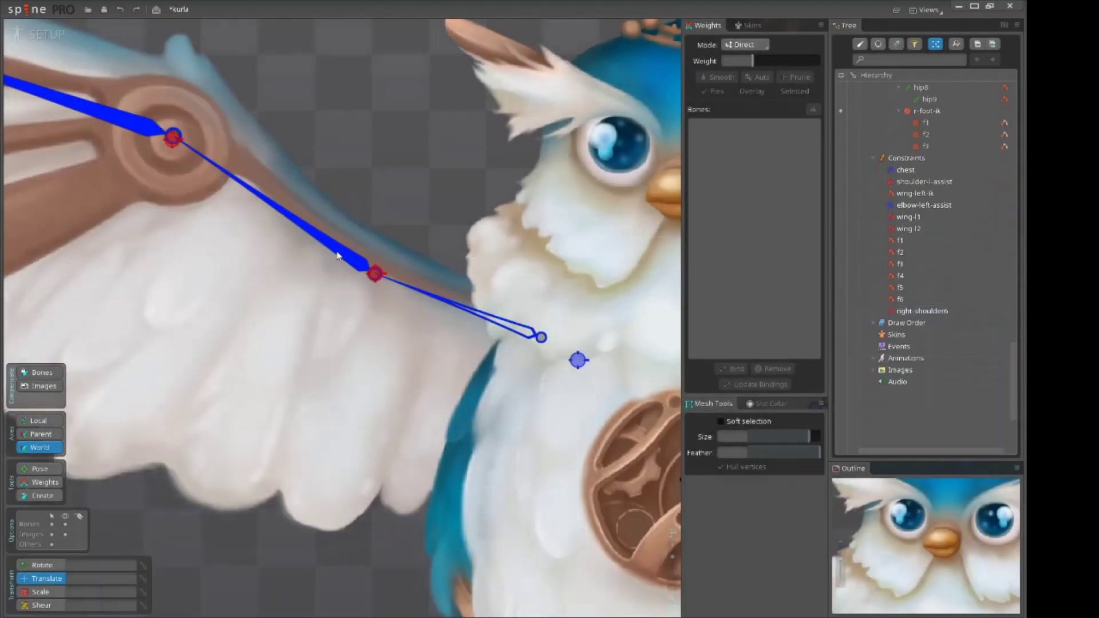
# Add an IK constraint to the mid-arm bone right-shoulder3 with right-shoulder5 as its target
pyautogui.click(339, 251)
pyautogui.scroll(-3, 339, 246)
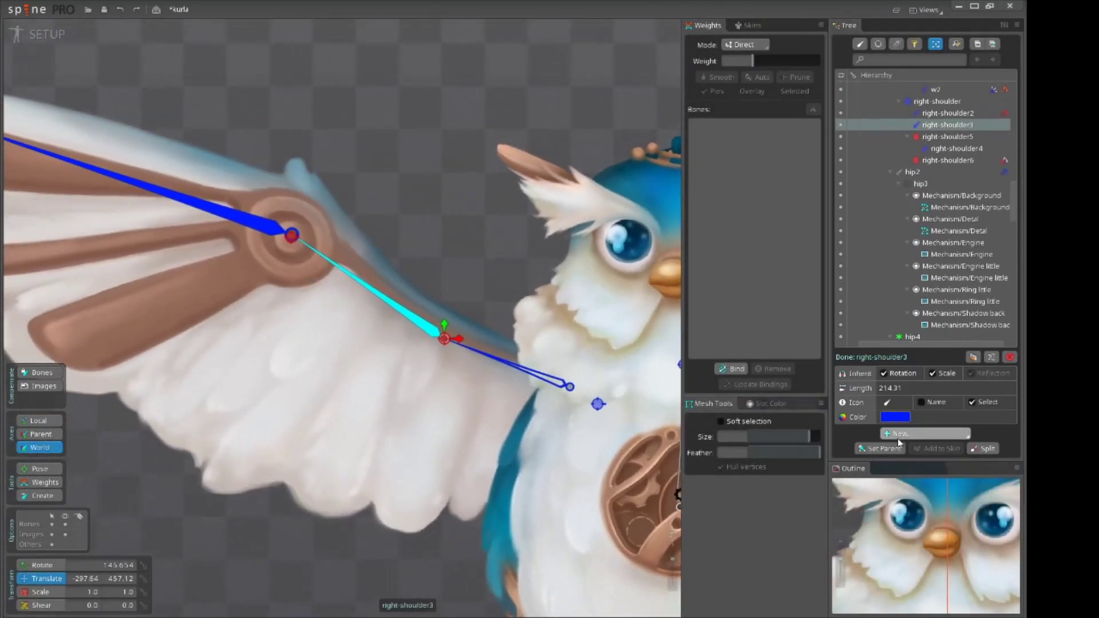
pyautogui.click(897, 438)
pyautogui.click(907, 539)
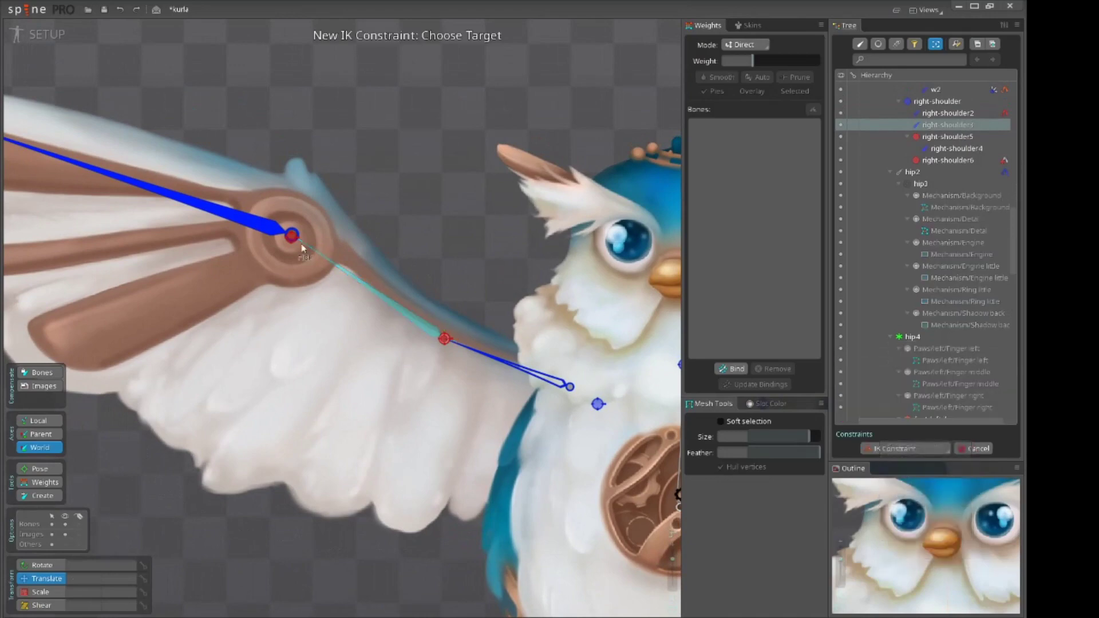
pyautogui.click(292, 238)
pyautogui.click(305, 346)
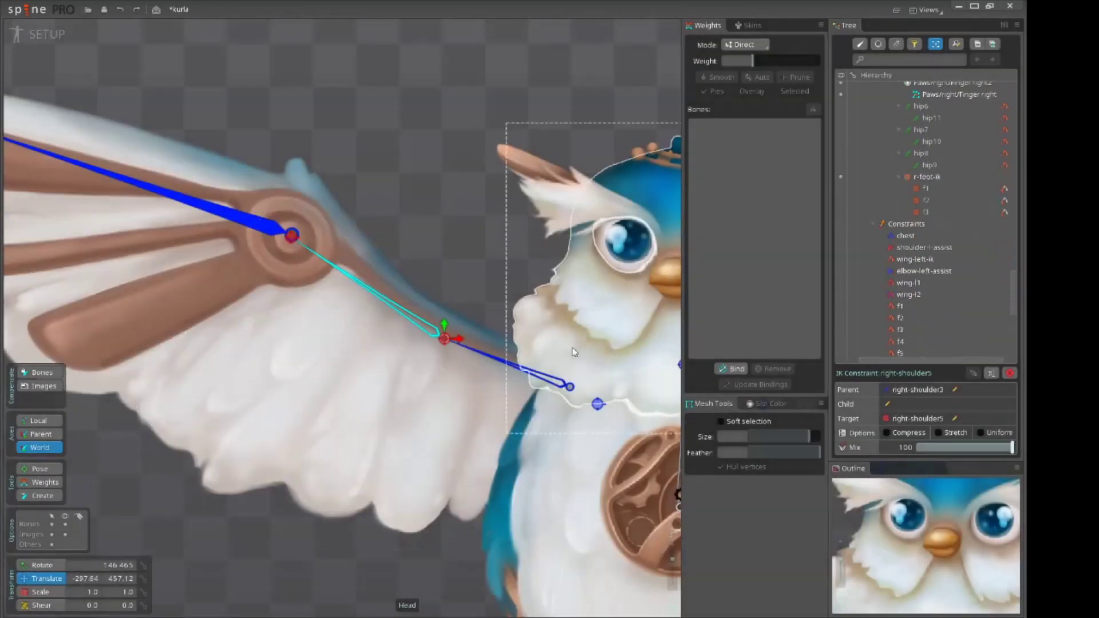
# Enable Stretch on both the right-shoulder6 and right-shoulder5 IK constraints
pyautogui.keyDown('ctrl'); pyautogui.click(921, 298); pyautogui.keyUp('ctrl')
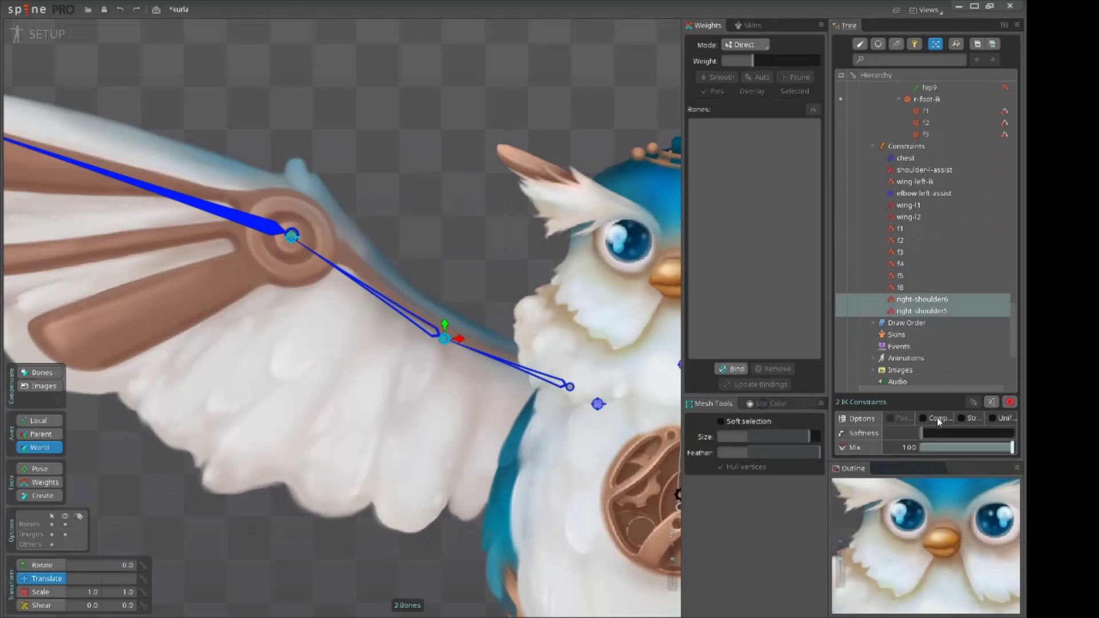
pyautogui.click(963, 419)
pyautogui.scroll(-2, 393, 173)
pyautogui.press('space')
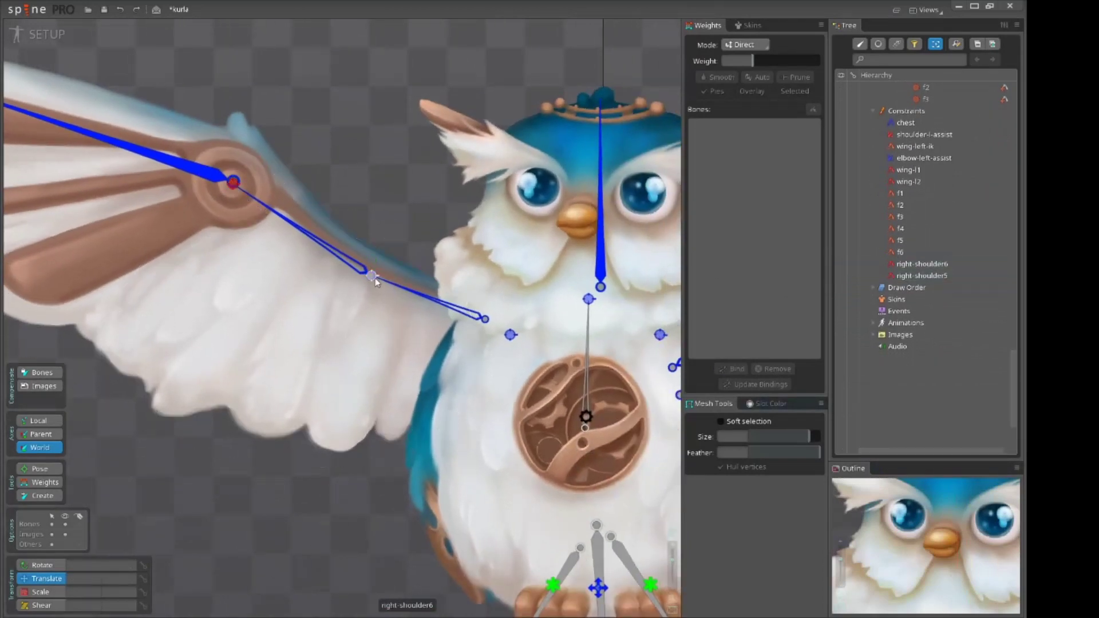
# Try moving the mid-arm joint bone right-shoulder6 upward to test the stretching bones, and undo the move
pyautogui.moveTo(374, 275); pyautogui.dragTo(384, 185)
pyautogui.hotkey('ctrl', 'z')
pyautogui.hotkey('ctrl', 'z')
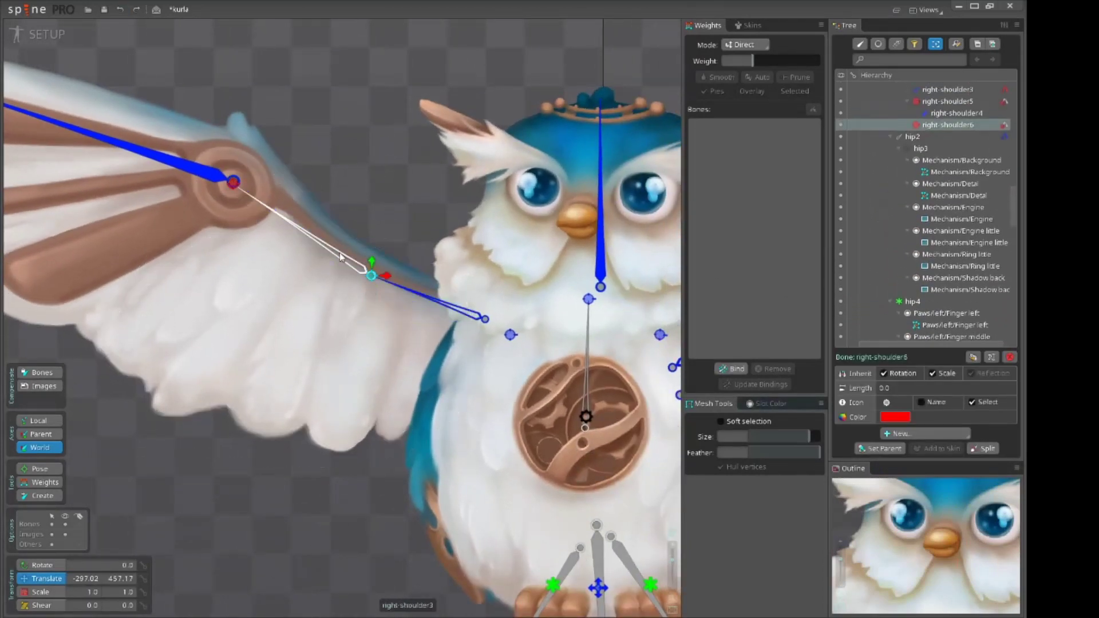
# Set right-shoulder6 as the parent of the mid-arm bone right-shoulder3
pyautogui.click(340, 257)
pyautogui.press('p')
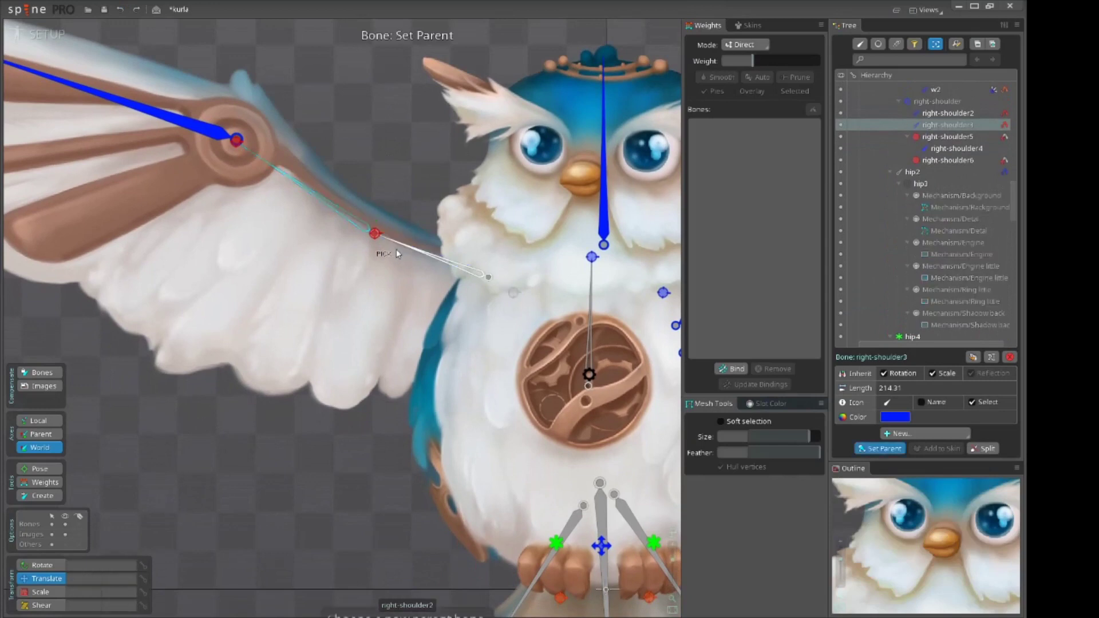
pyautogui.click(375, 233)
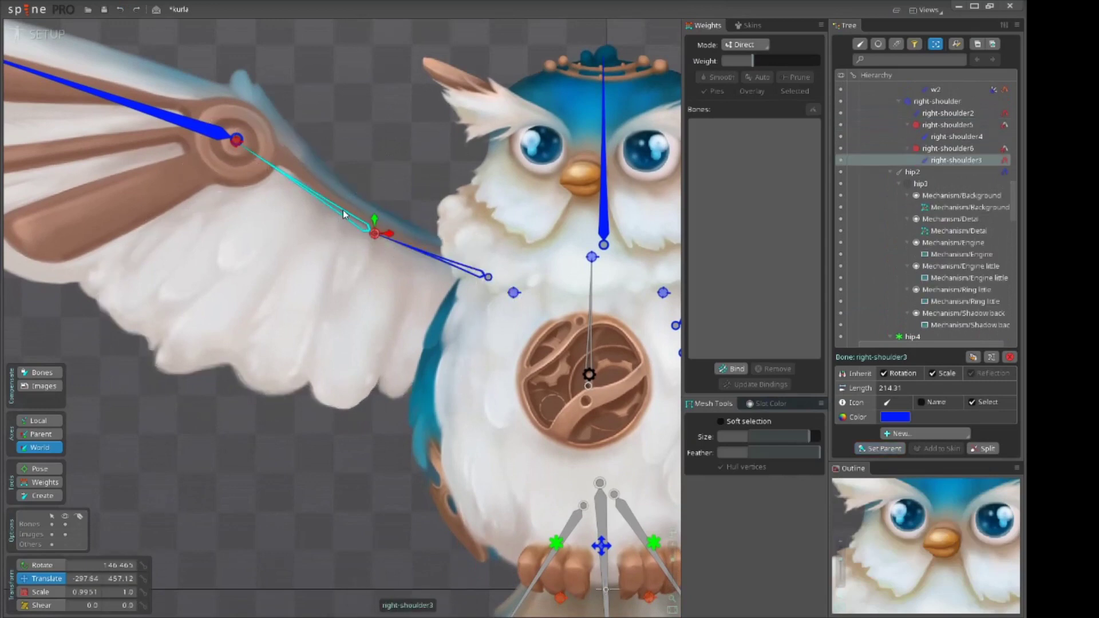
# Check the right wing's bone hierarchy by selecting right-shoulder6, right-shoulder3 and right-shoulder in turn
pyautogui.click(375, 234)
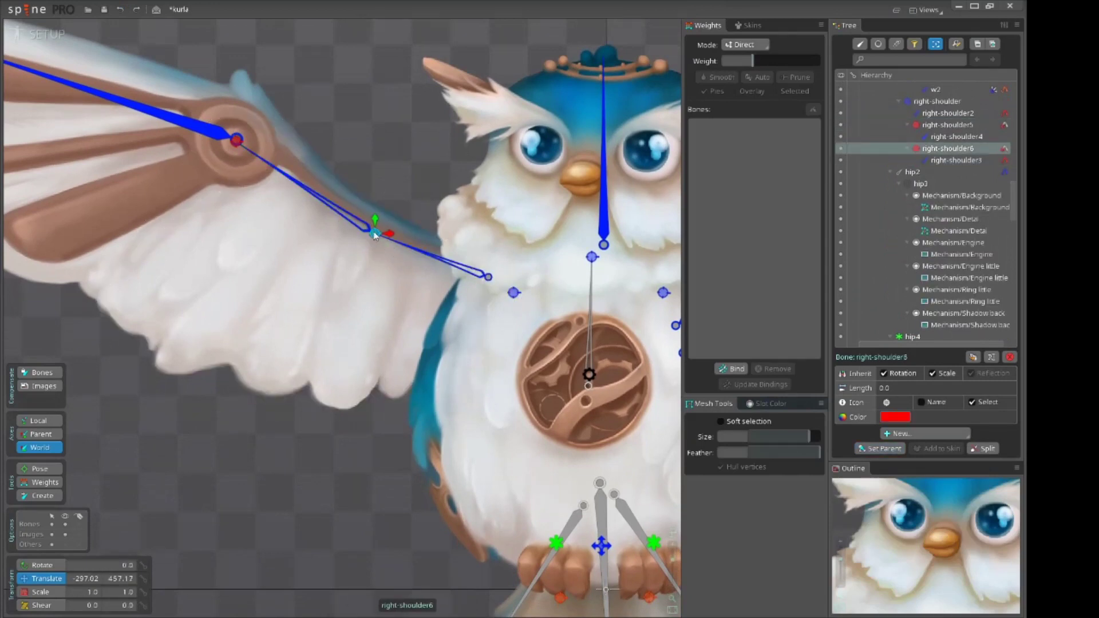
pyautogui.scroll(-2, 376, 232)
pyautogui.moveTo(393, 202)
pyautogui.mouseDown()
pyautogui.moveTo(376, 147)
pyautogui.moveTo(370, 220)
pyautogui.moveTo(389, 201)
pyautogui.mouseUp()
pyautogui.scroll(3, 377, 231)
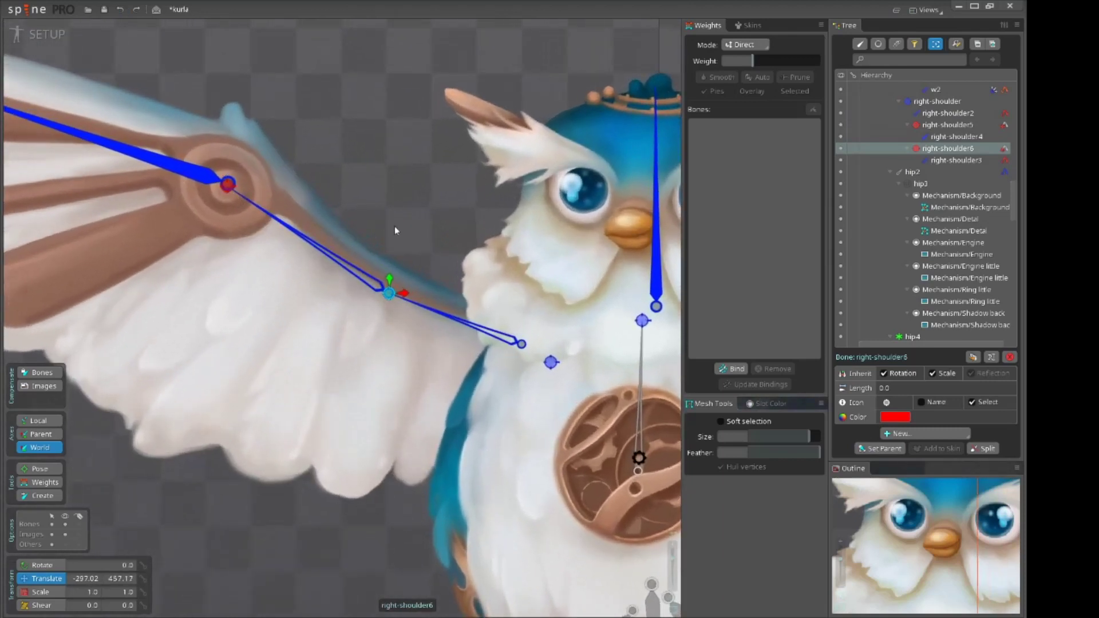
pyautogui.click(362, 280)
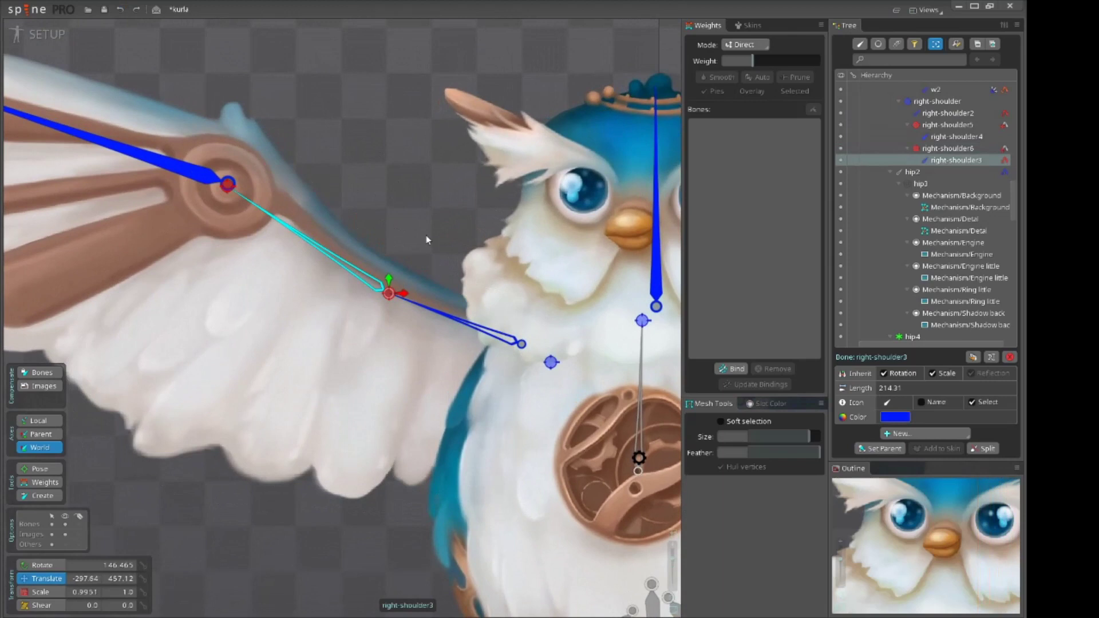
pyautogui.scroll(-2, 393, 208)
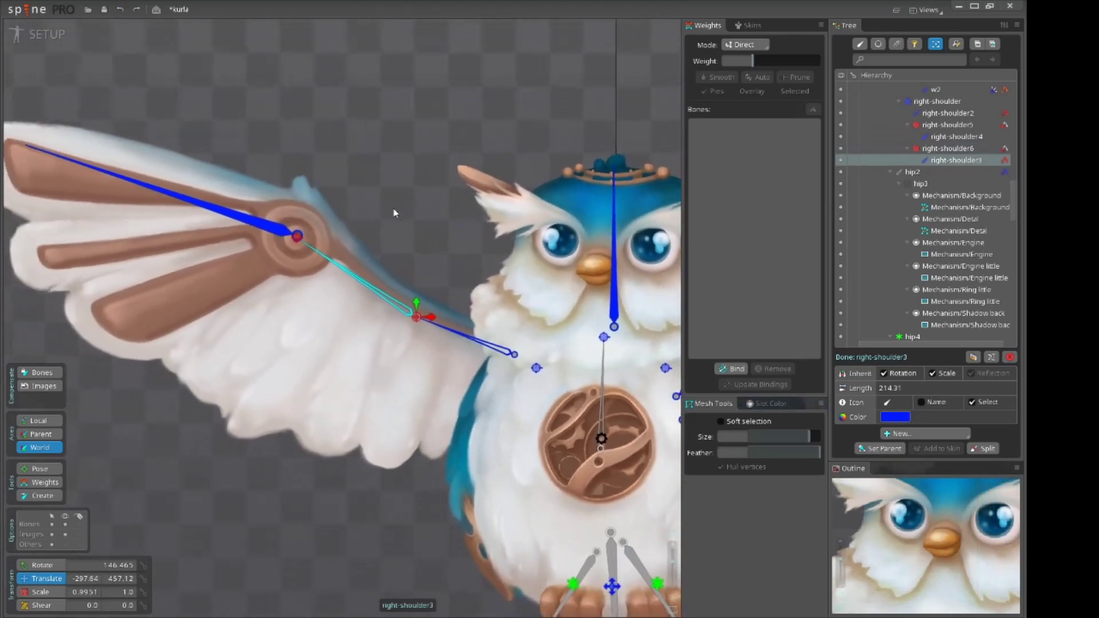
pyautogui.click(420, 317)
pyautogui.moveTo(434, 238)
pyautogui.mouseDown()
pyautogui.moveTo(390, 231)
pyautogui.moveTo(432, 239)
pyautogui.mouseUp()
pyautogui.scroll(-2, 382, 194)
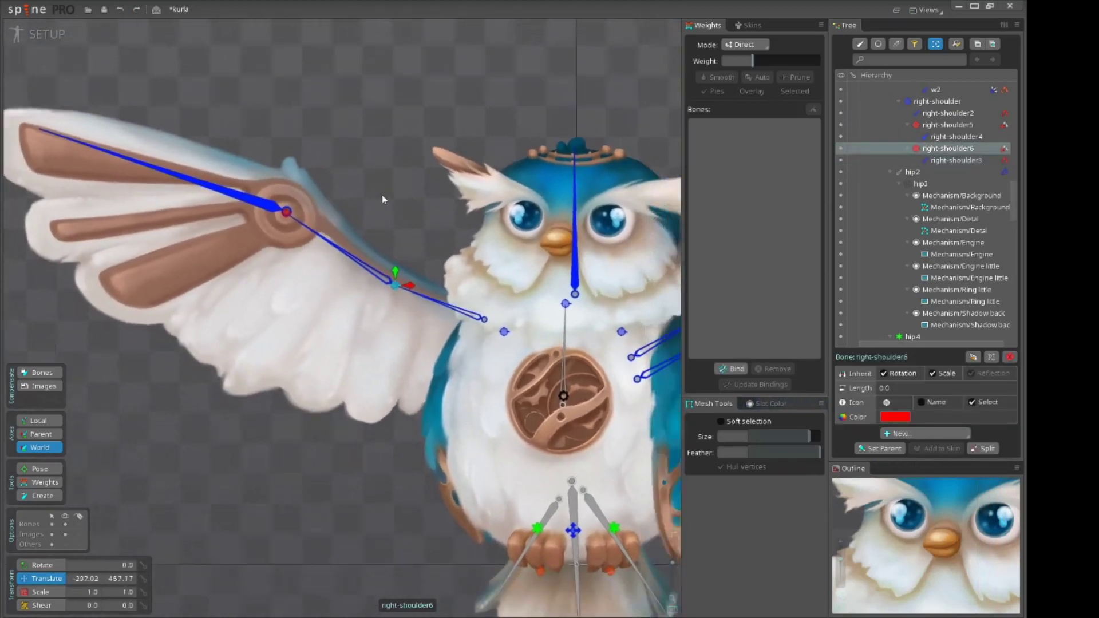
pyautogui.click(491, 312)
pyautogui.moveTo(453, 277); pyautogui.dragTo(355, 270)
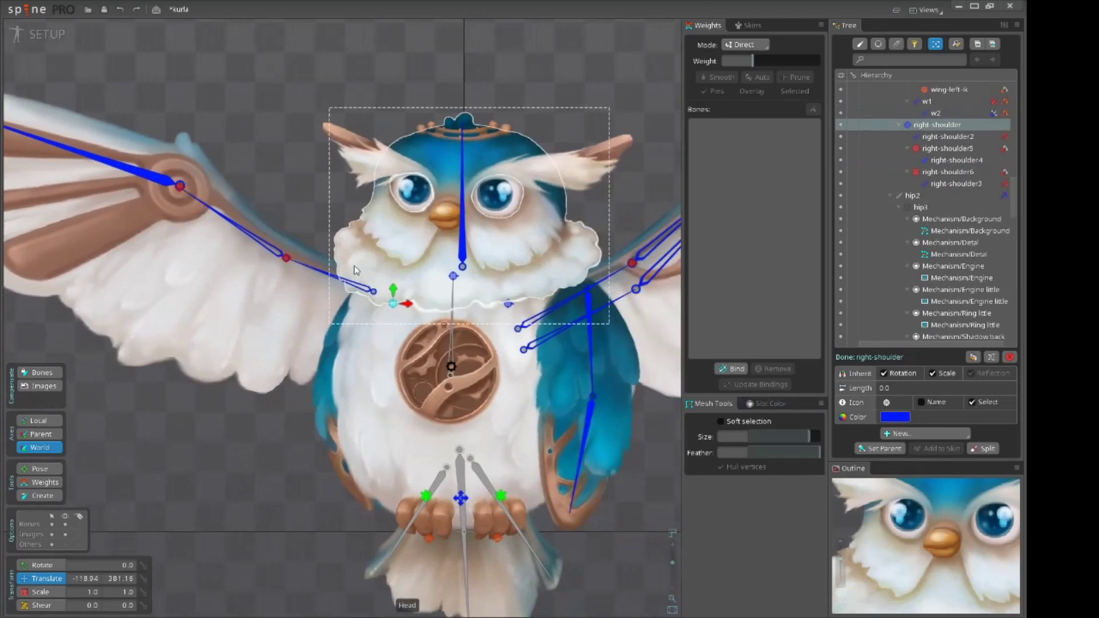
# Examine the left wing's w1 and w2 bones as reference for the matching pair on the right wing
pyautogui.scroll(3, 333, 326)
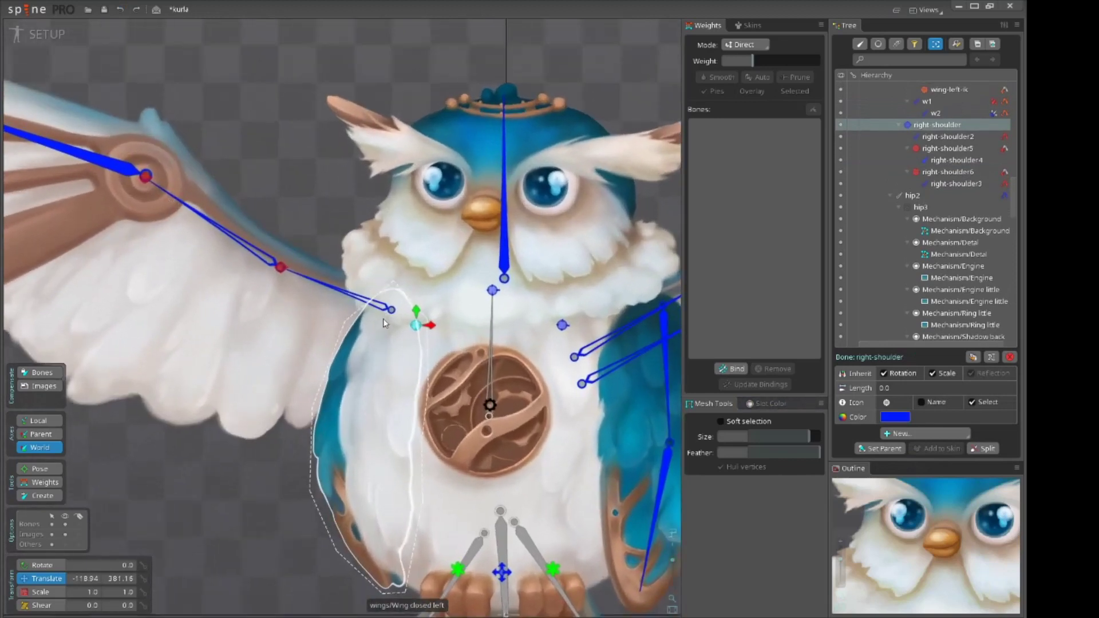
pyautogui.moveTo(399, 331); pyautogui.dragTo(141, 353)
pyautogui.click(378, 383)
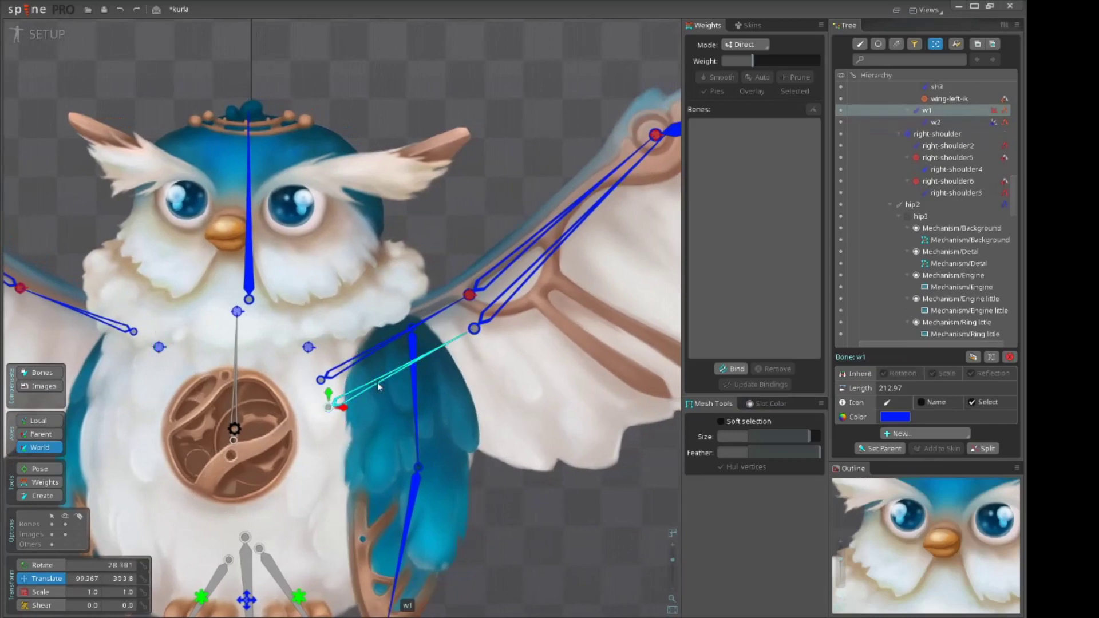
pyautogui.keyDown('ctrl'); pyautogui.click(525, 277); pyautogui.keyUp('ctrl')
pyautogui.scroll(-3, 557, 294)
pyautogui.moveTo(558, 294); pyautogui.dragTo(488, 318)
pyautogui.moveTo(119, 360); pyautogui.dragTo(512, 354)
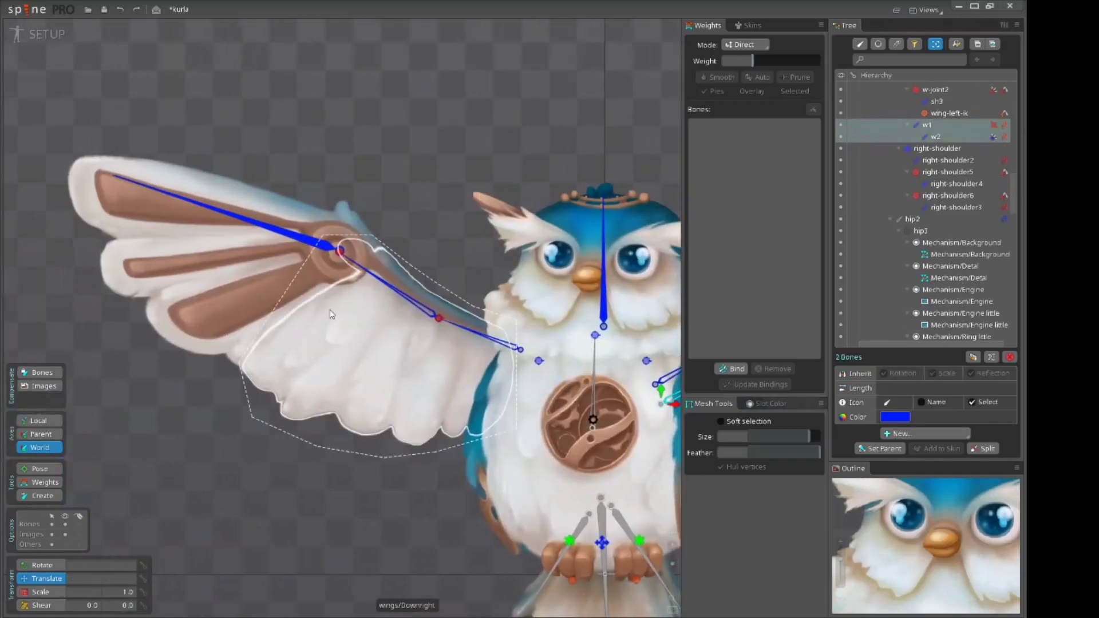
# Create a two-bone arm under right-shoulder, just below the existing arm bones and ending at the wrist joint, the outer bone about 216 units long
pyautogui.scroll(3, 547, 364)
pyautogui.click(533, 354)
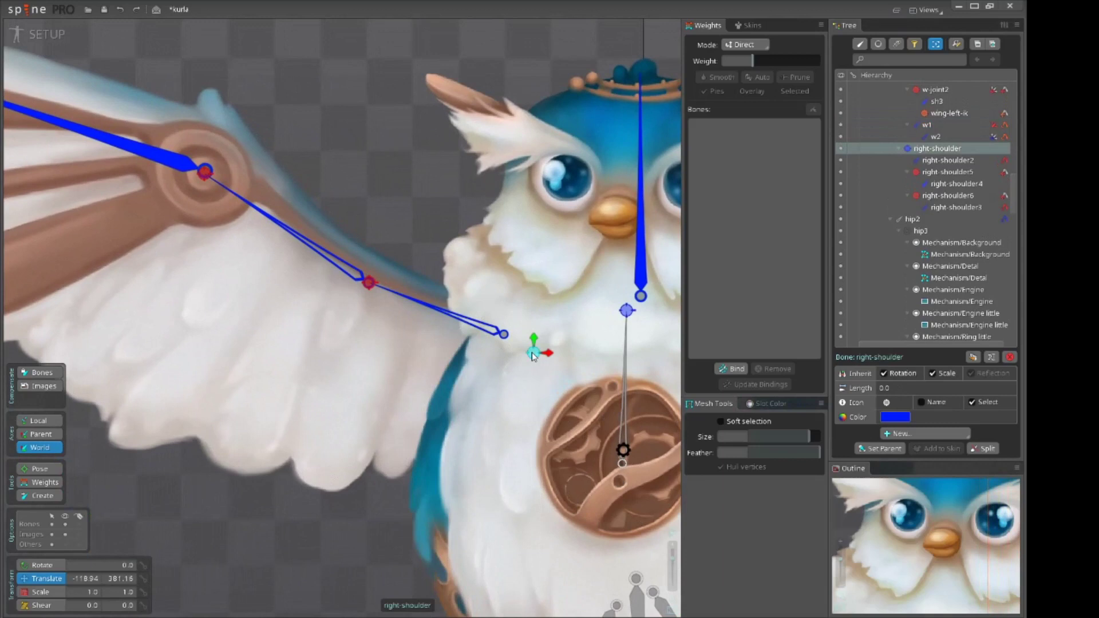
pyautogui.moveTo(496, 362); pyautogui.dragTo(204, 176)
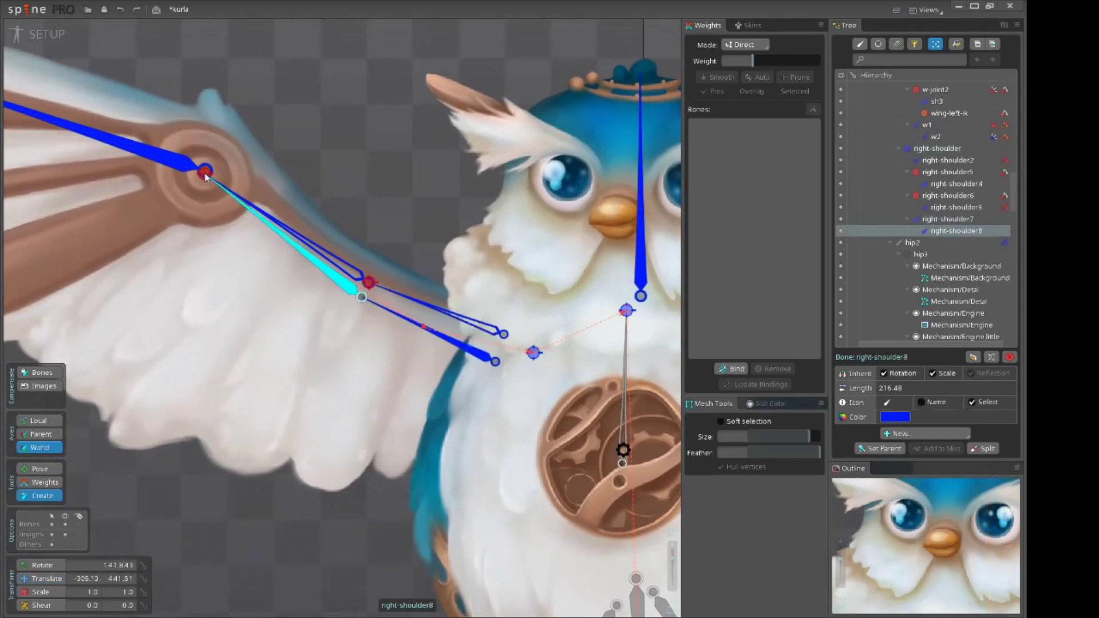
# Add an IK constraint named target to right-shoulder7 and right-shoulder8, with a new target bone beside the wrist joint
pyautogui.keyDown('ctrl'); pyautogui.click(447, 338); pyautogui.keyUp('ctrl')
pyautogui.click(914, 434)
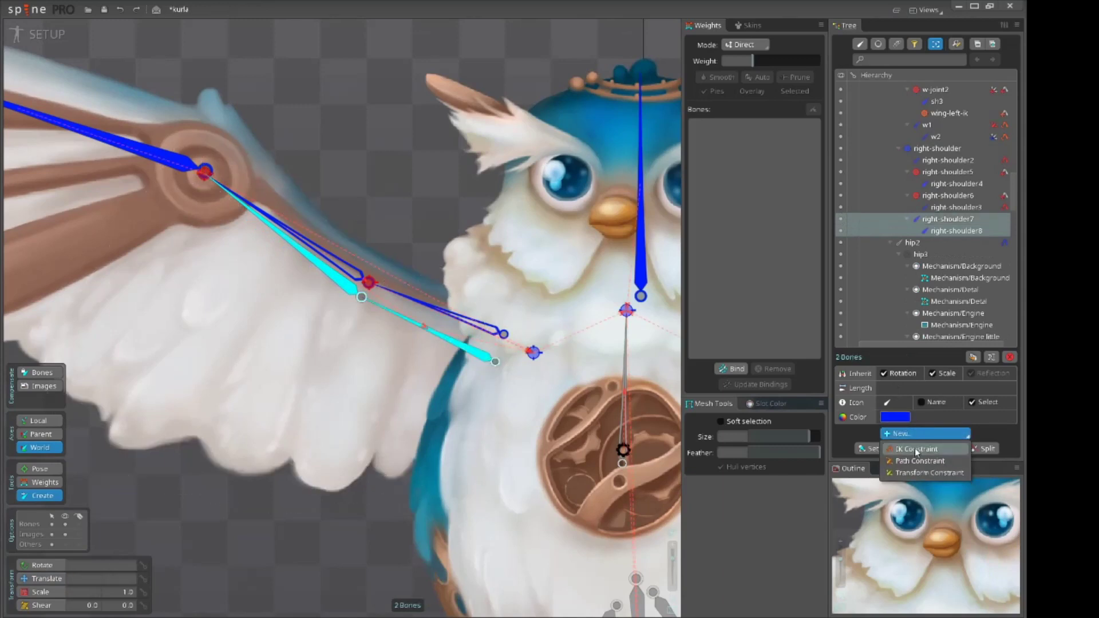
pyautogui.click(915, 448)
pyautogui.moveTo(213, 154); pyautogui.dragTo(309, 214)
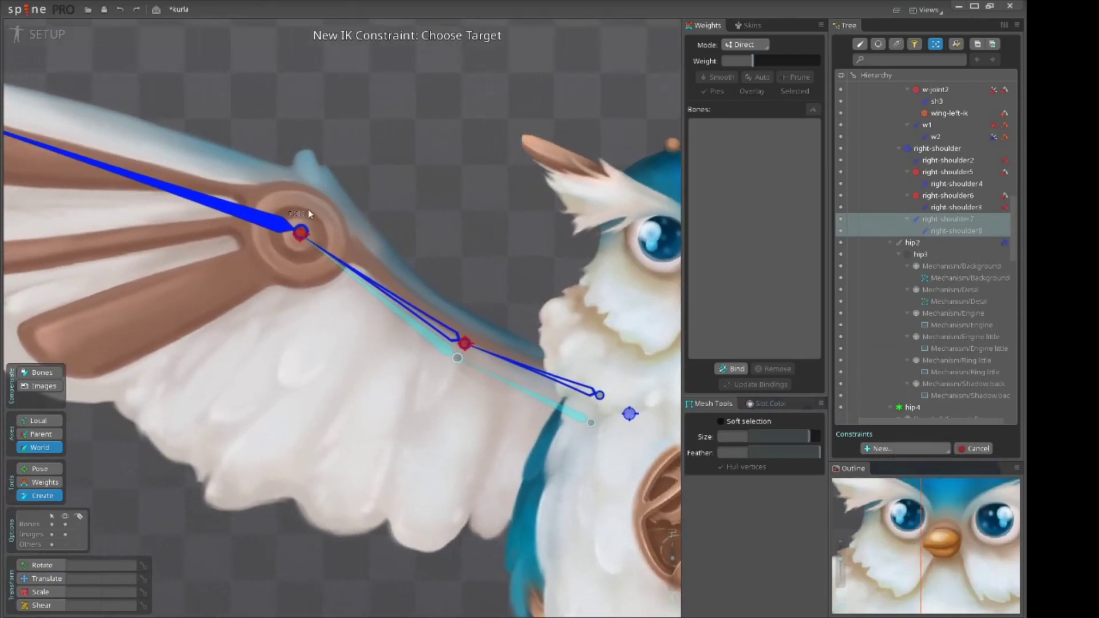
pyautogui.scroll(1, 303, 230)
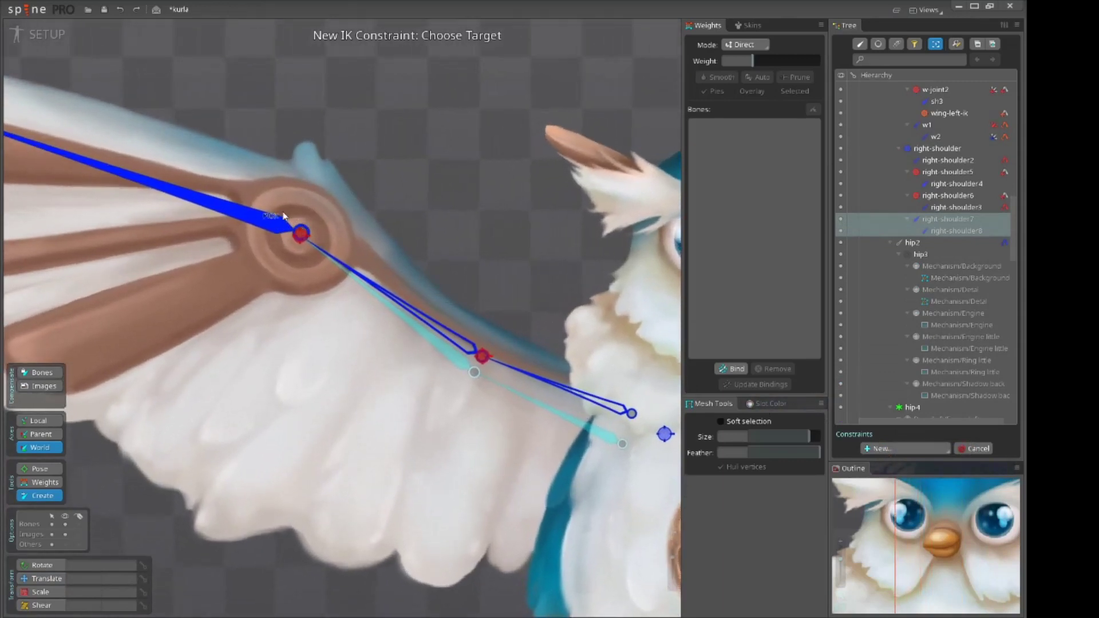
pyautogui.click(251, 198)
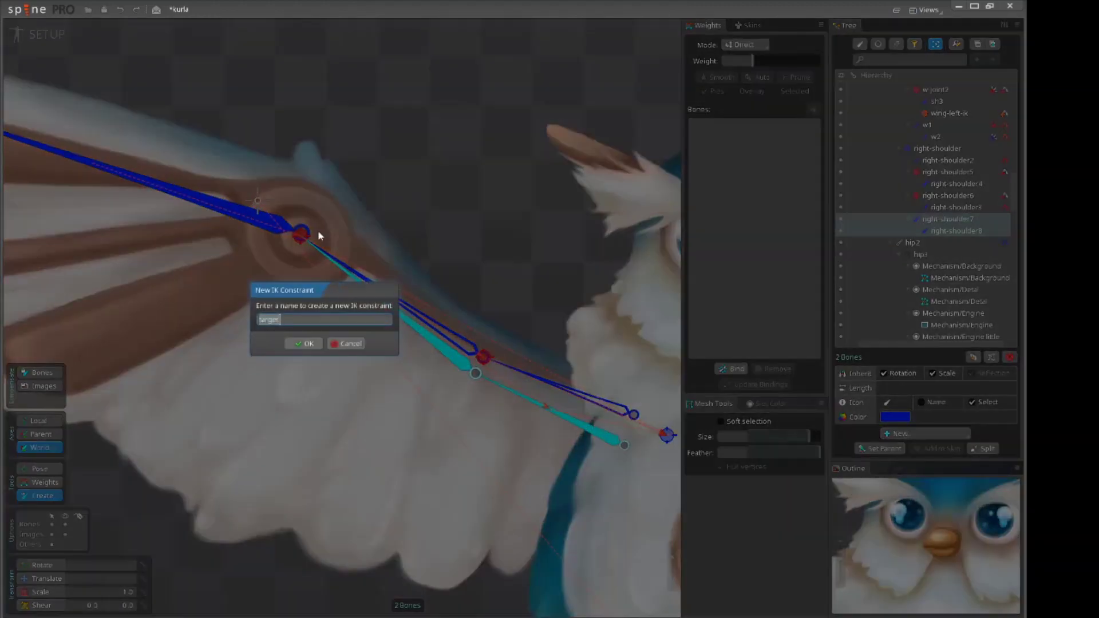
pyautogui.click(303, 338)
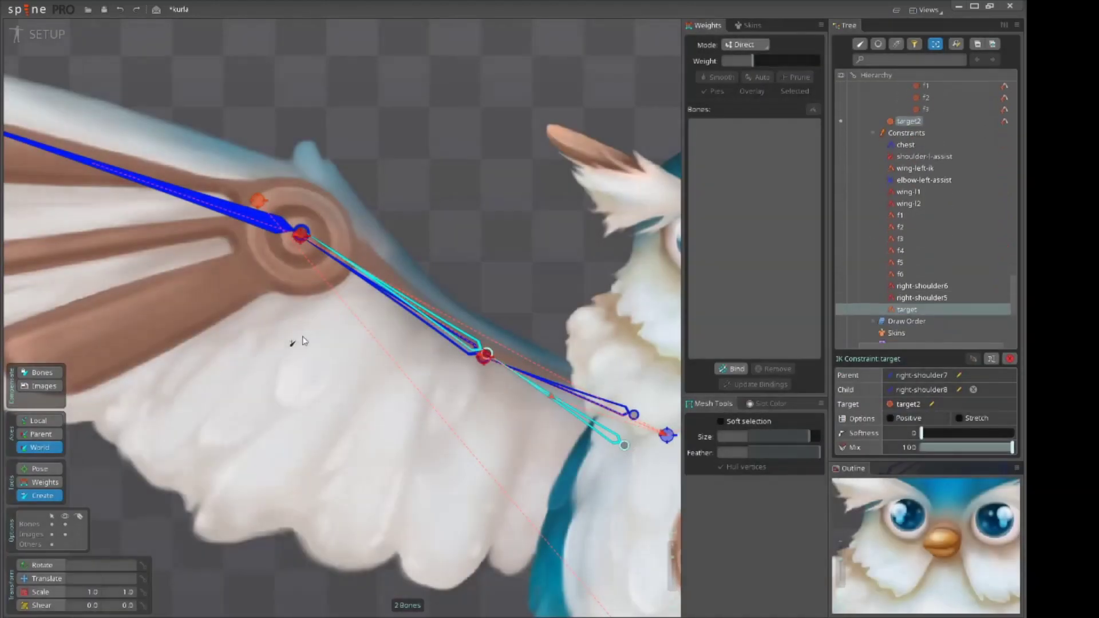
# Raise the IK constraint's softness to its maximum and move its target bone target2 to about -576, 638
pyautogui.click(1012, 431)
pyautogui.scroll(-2, 491, 215)
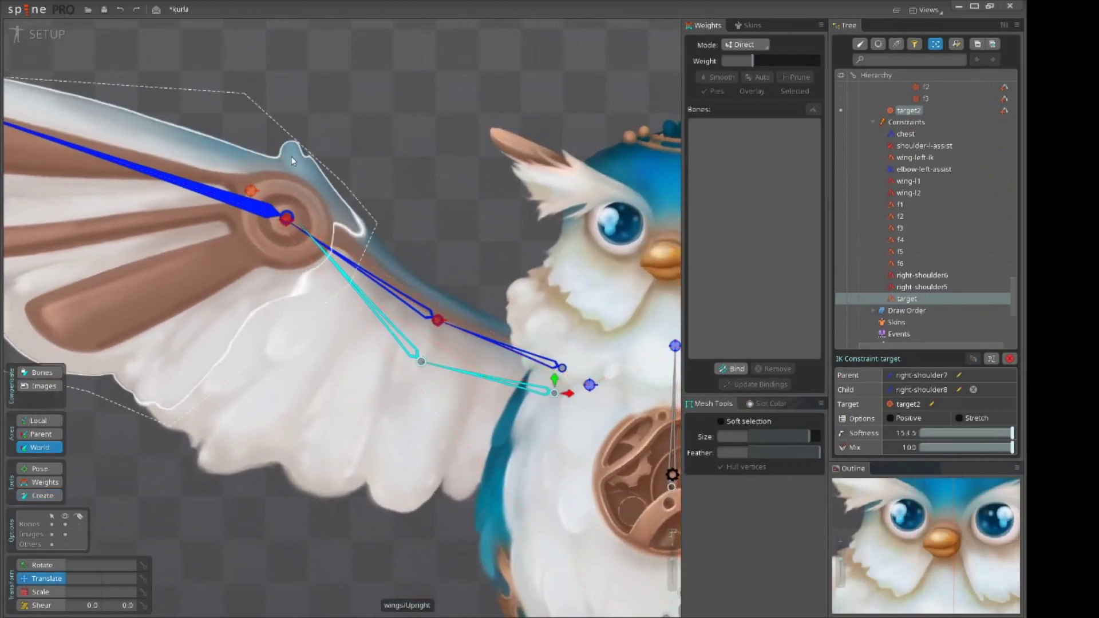
pyautogui.click(247, 192)
pyautogui.moveTo(474, 103); pyautogui.dragTo(436, 85)
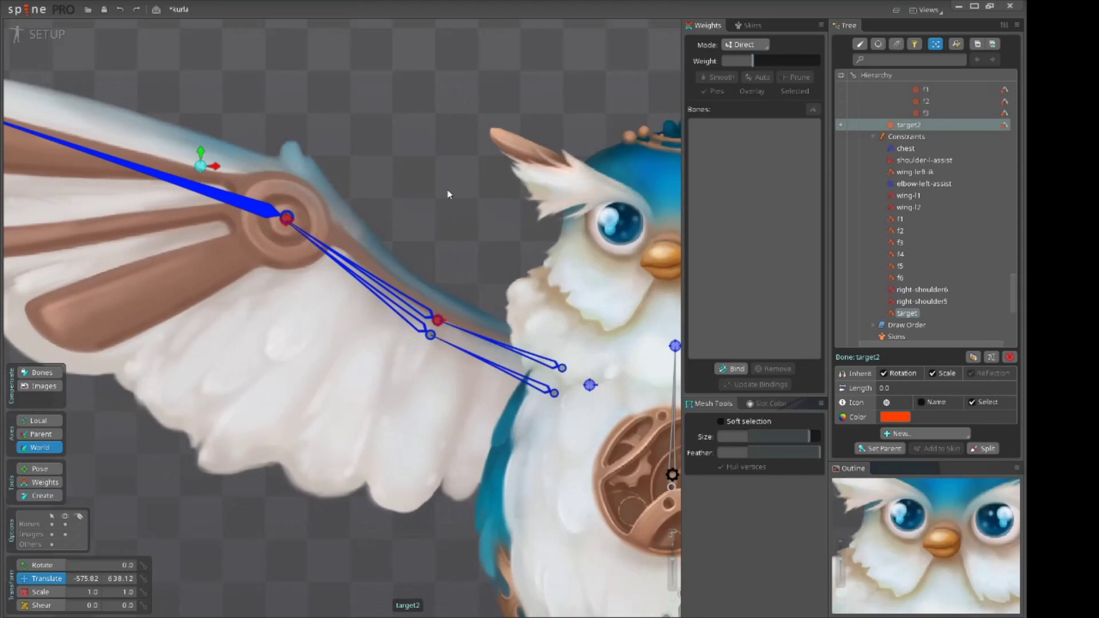
# Set the wrist joint bone right-shoulder5 as the parent of the IK target bone target2
pyautogui.scroll(-1, 448, 194)
pyautogui.moveTo(454, 278); pyautogui.dragTo(456, 228)
pyautogui.scroll(-1, 431, 179)
pyautogui.moveTo(390, 221); pyautogui.dragTo(414, 250)
pyautogui.moveTo(463, 194); pyautogui.dragTo(409, 215)
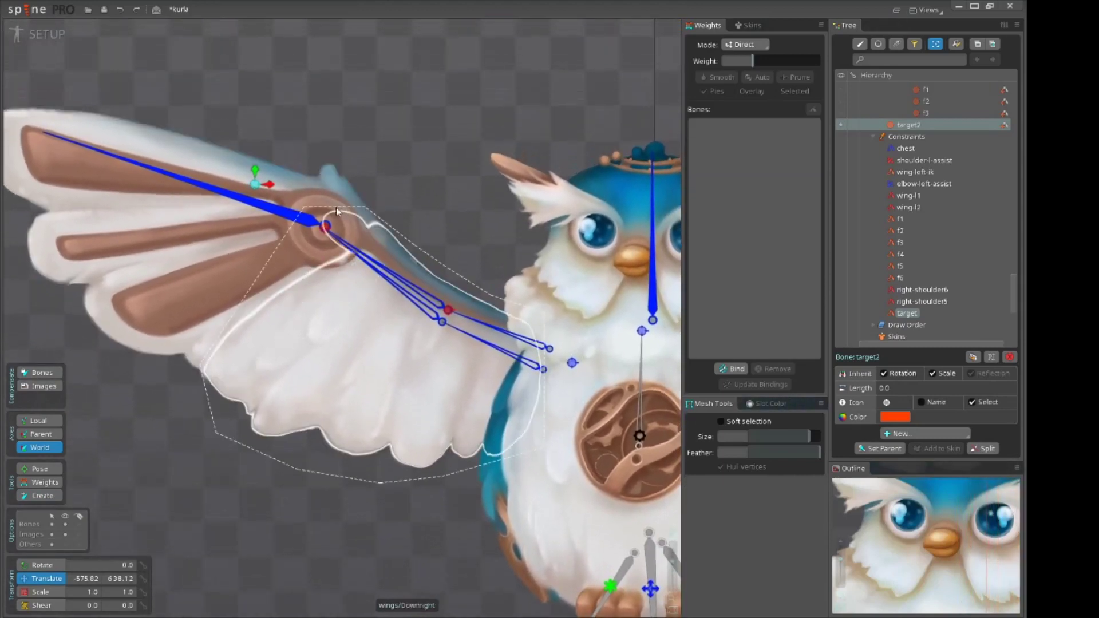
pyautogui.scroll(3, 281, 188)
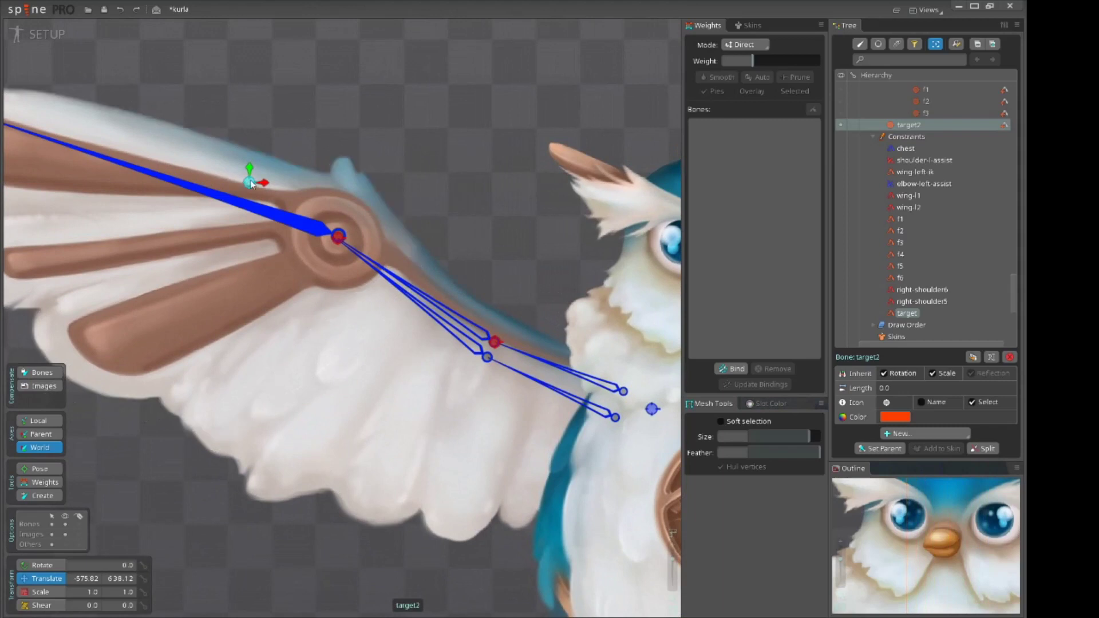
pyautogui.press('p')
pyautogui.click(341, 239)
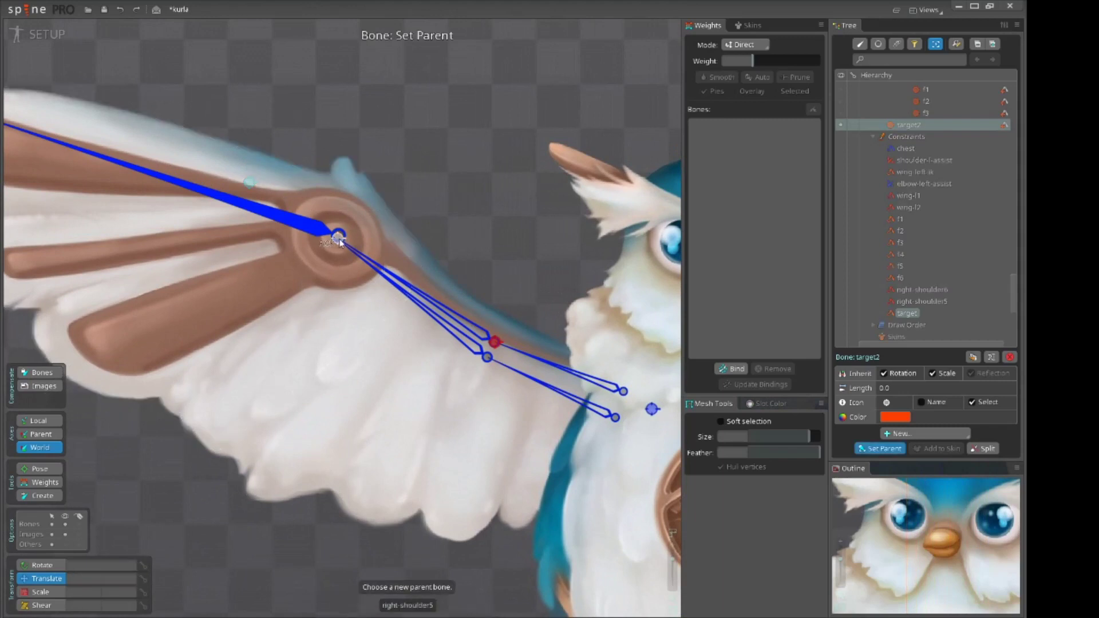
pyautogui.click(338, 240)
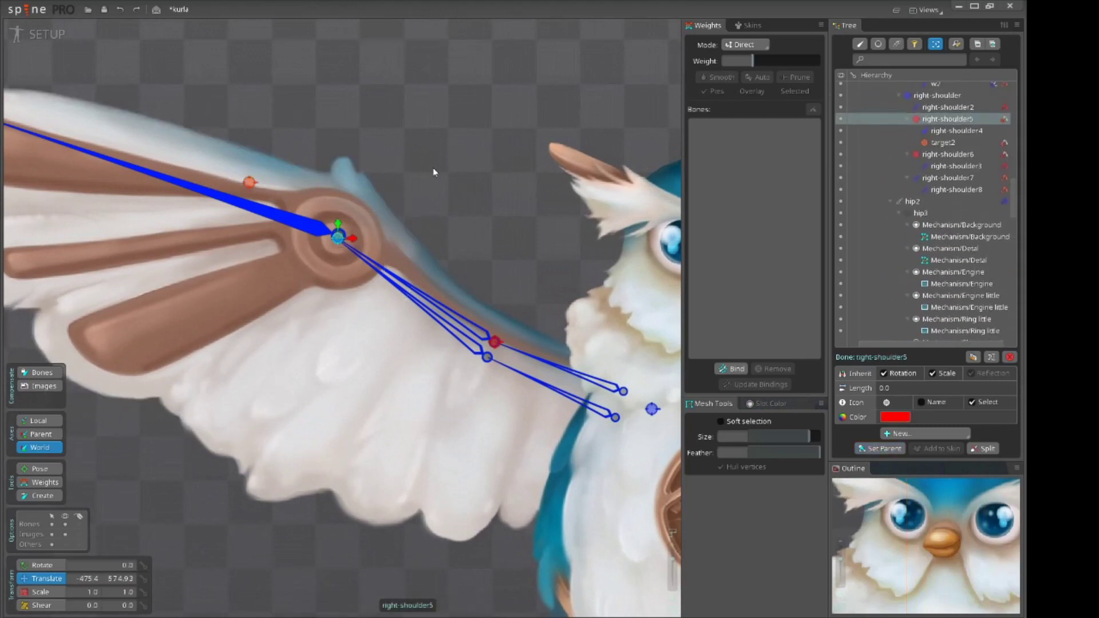
# Try moving the wrist joint right-shoulder5 to test the arm bones, and step back and forth through the undo history
pyautogui.moveTo(444, 142)
pyautogui.mouseDown()
pyautogui.moveTo(477, 173)
pyautogui.moveTo(438, 228)
pyautogui.moveTo(434, 163)
pyautogui.moveTo(496, 215)
pyautogui.moveTo(512, 272)
pyautogui.moveTo(481, 103)
pyautogui.mouseUp()
pyautogui.hotkey('ctrl', 'z')
pyautogui.moveTo(471, 120); pyautogui.dragTo(527, 212)
pyautogui.hotkey('ctrl', 'z')
pyautogui.hotkey('ctrl', 'y')
pyautogui.hotkey('ctrl', 'y')
pyautogui.hotkey('ctrl', 'y')
pyautogui.hotkey('ctrl', 'y')
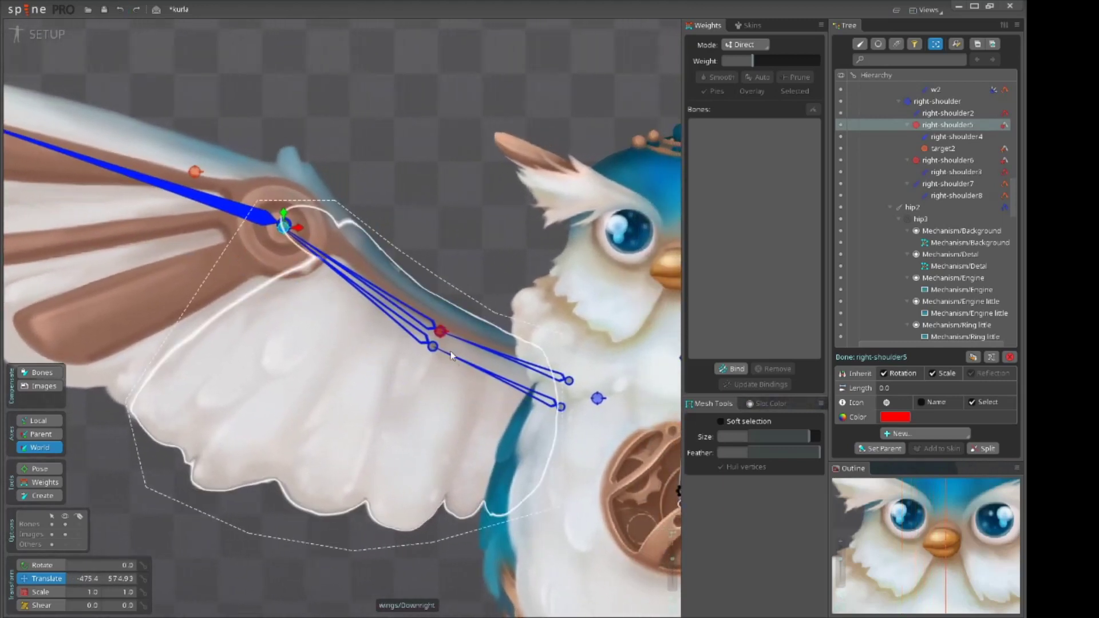
# Select the mid-arm joint right-shoulder6 and examine its placement next to the elbow of the new arm bones
pyautogui.click(440, 332)
pyautogui.scroll(2, 443, 338)
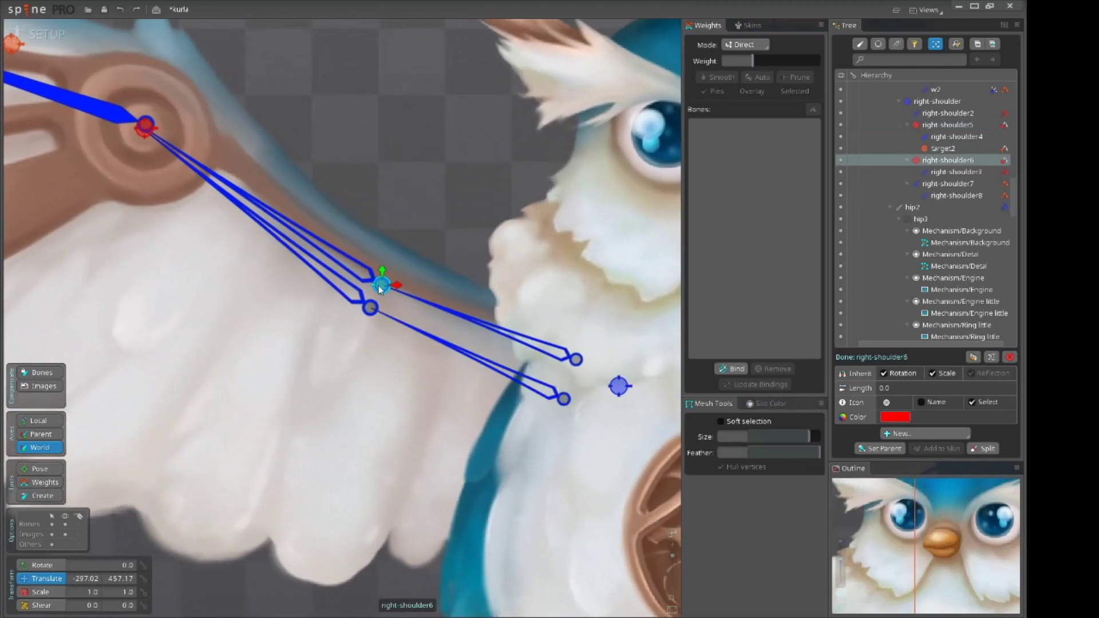
pyautogui.moveTo(382, 289); pyautogui.dragTo(421, 300)
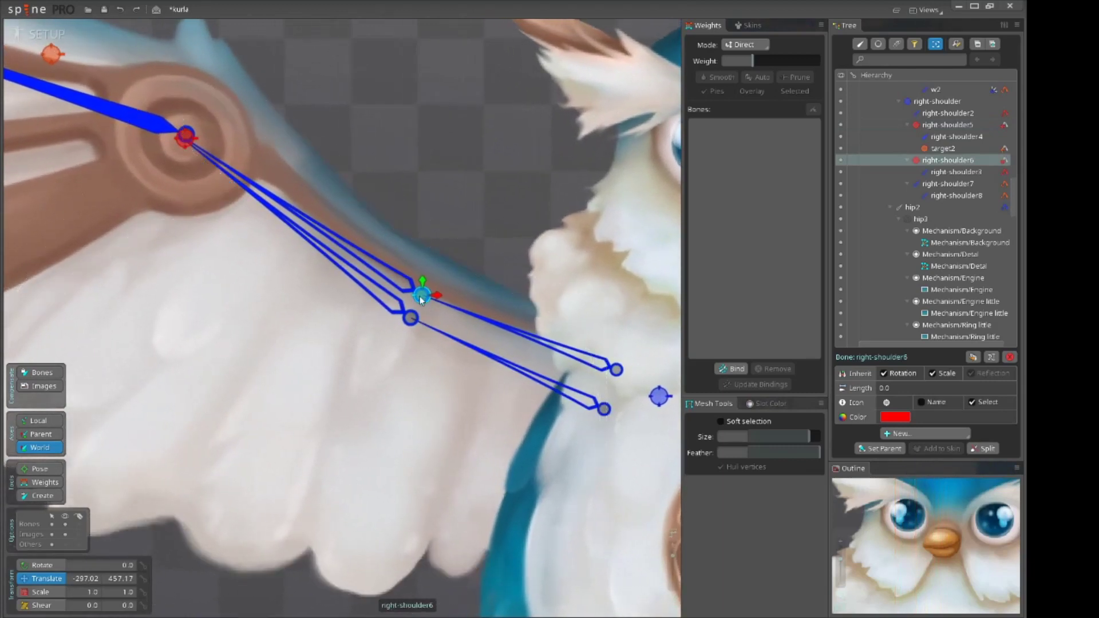
pyautogui.click(391, 306)
pyautogui.scroll(-2, 392, 304)
pyautogui.moveTo(281, 197); pyautogui.dragTo(361, 298)
# Try moving right-shoulder5 and right-shoulder6 downward to test the arm bones, and undo both moves
pyautogui.press('space')
pyautogui.click(328, 296)
pyautogui.click(329, 293)
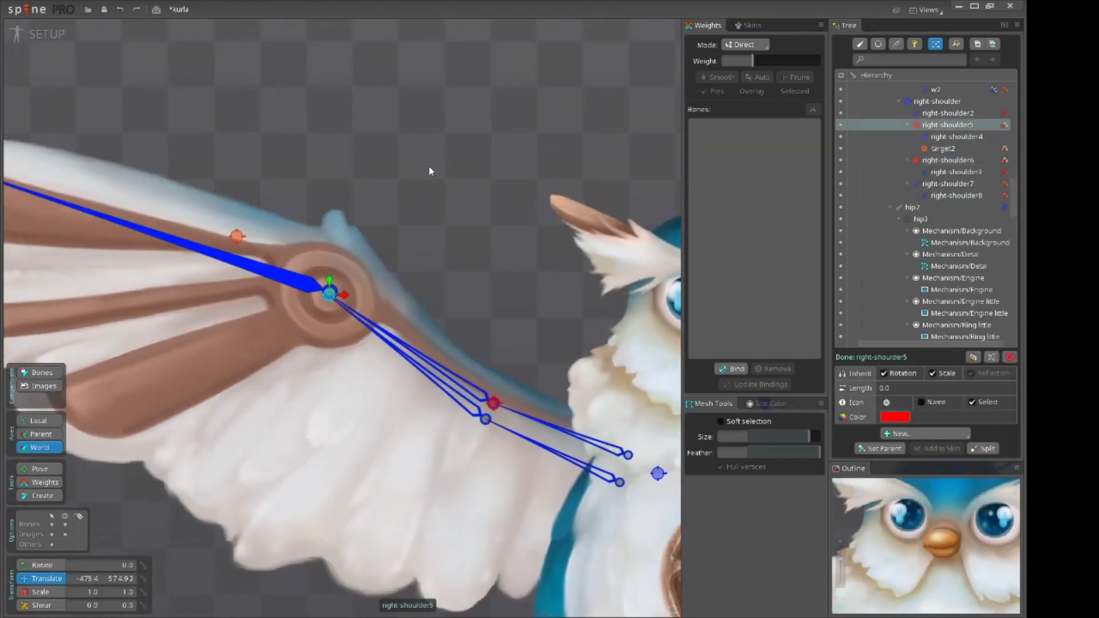
pyautogui.moveTo(507, 171); pyautogui.dragTo(533, 293)
pyautogui.moveTo(494, 408); pyautogui.dragTo(482, 484)
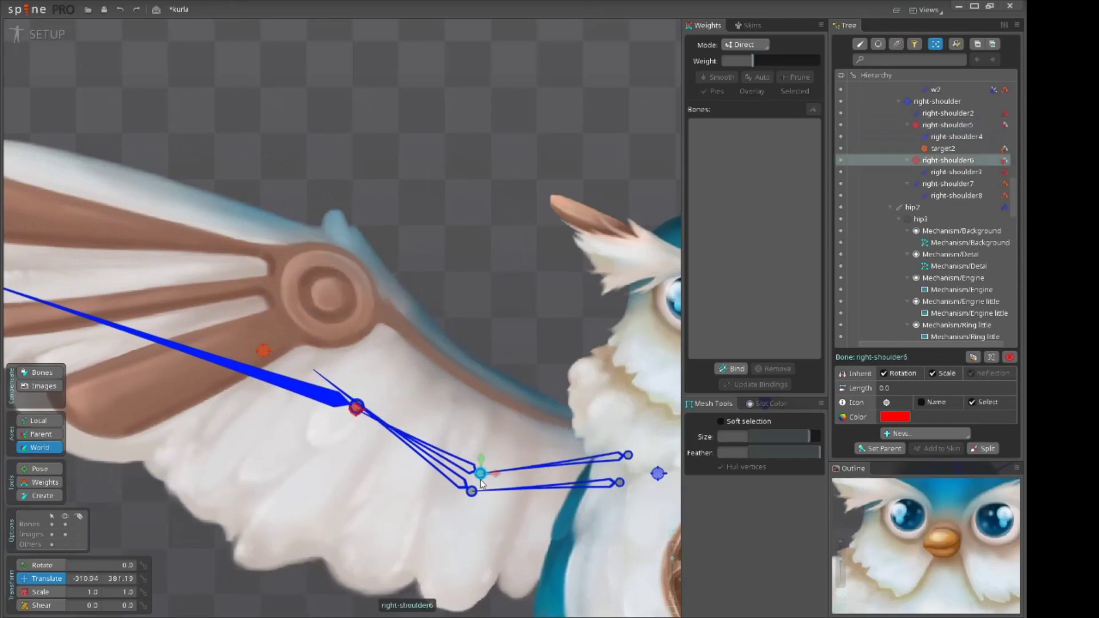
pyautogui.hotkey('ctrl', 'z')
pyautogui.hotkey('ctrl', 'z')
# Add a transform constraint named right-shoulder8 to the mid-arm joint right-shoulder6, with the bone right-shoulder8 as its target
pyautogui.moveTo(478, 294); pyautogui.dragTo(438, 244)
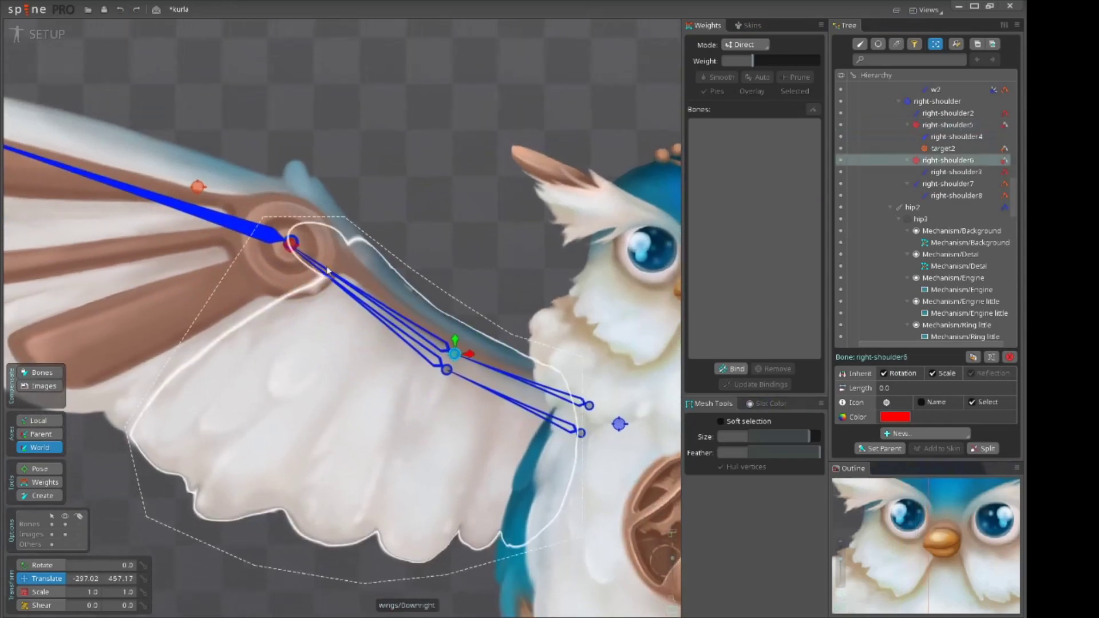
pyautogui.click(496, 332)
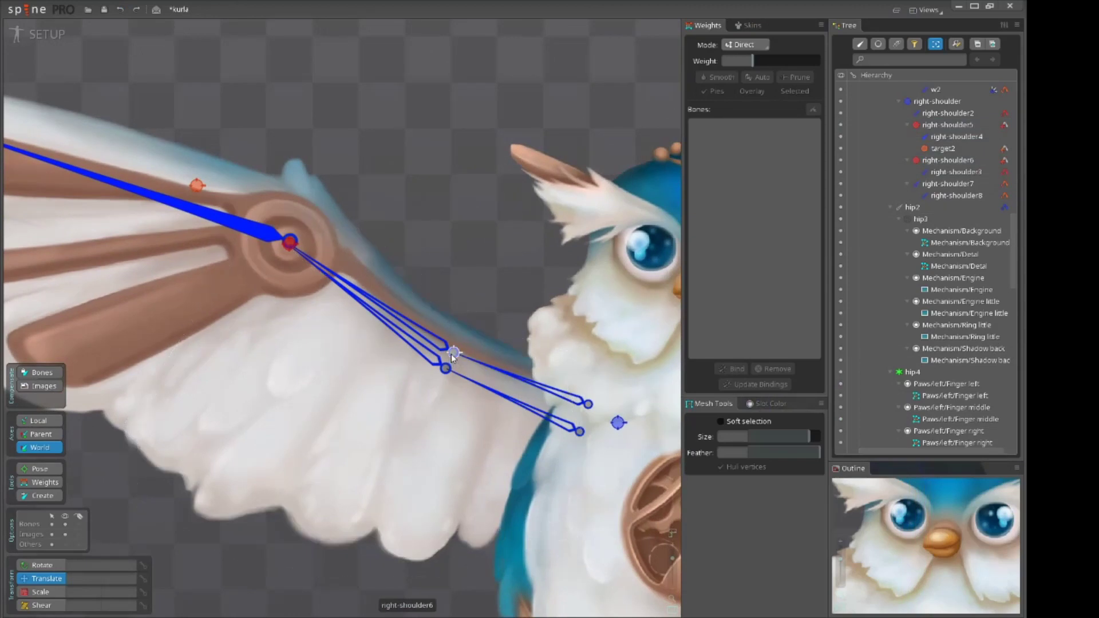
pyautogui.click(454, 354)
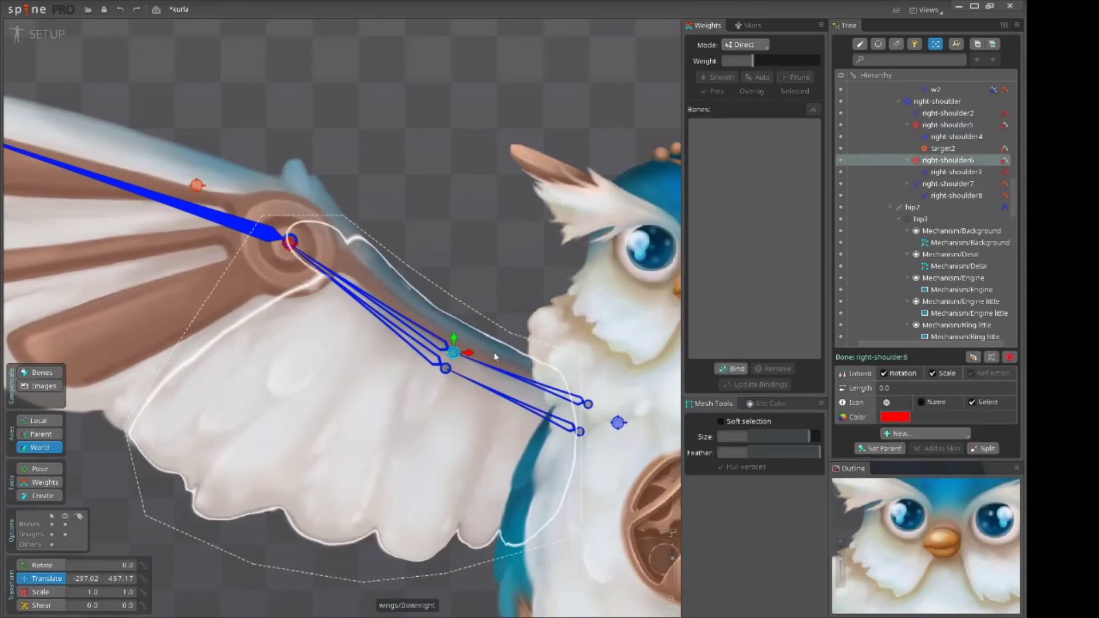
pyautogui.click(921, 433)
pyautogui.click(917, 563)
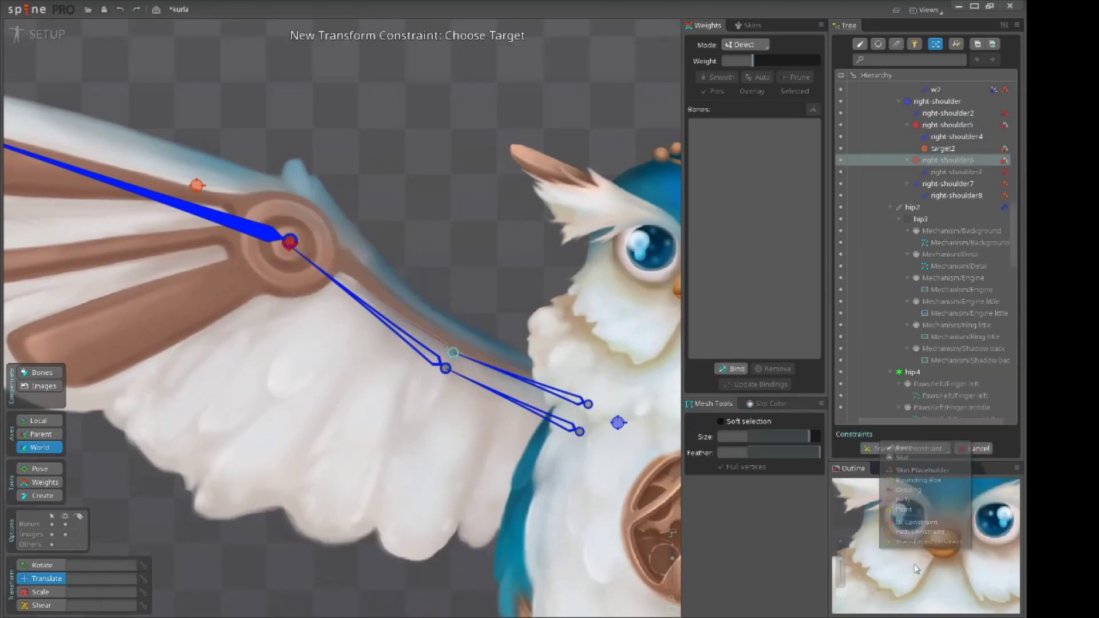
pyautogui.click(428, 360)
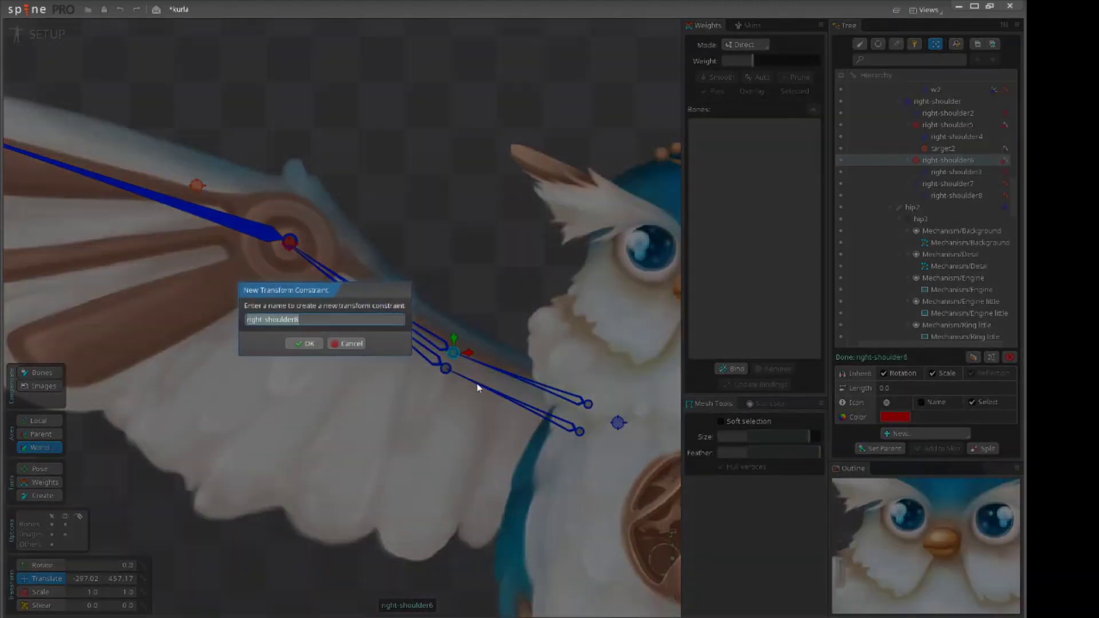
pyautogui.click(302, 344)
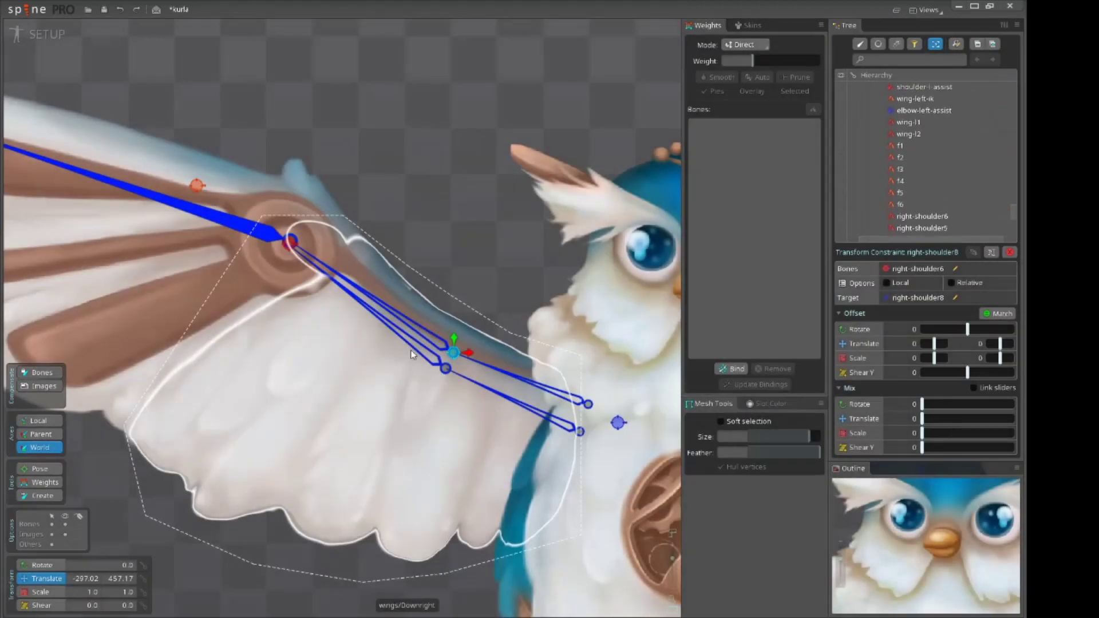
# Match the transform constraint's offsets to the current pose and raise its translate mix
pyautogui.scroll(3, 652, 488)
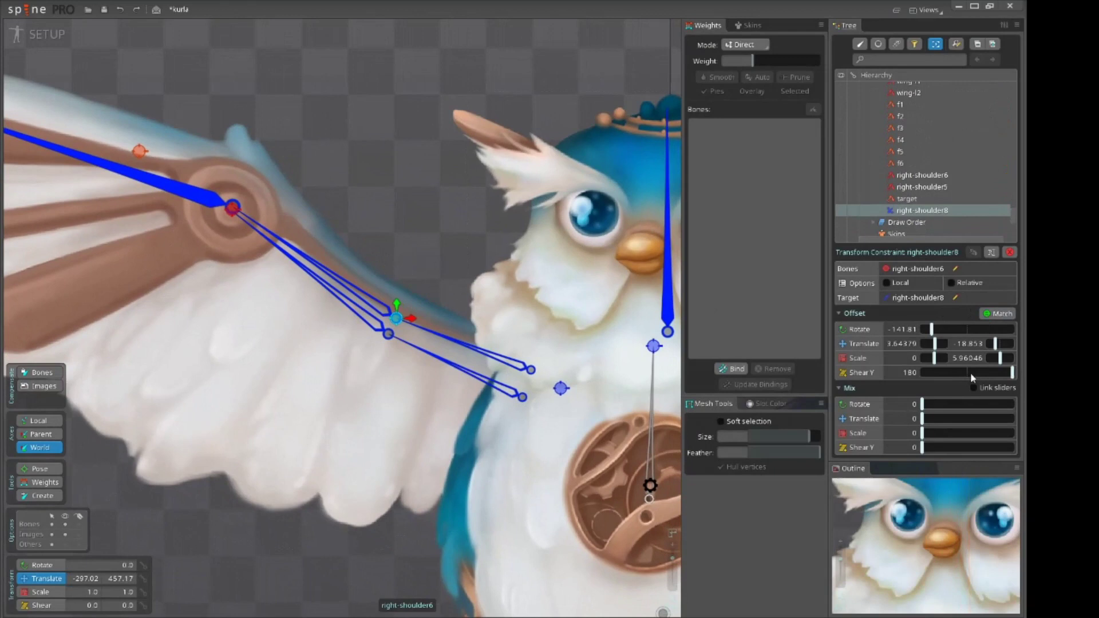
pyautogui.moveTo(429, 400); pyautogui.dragTo(422, 407)
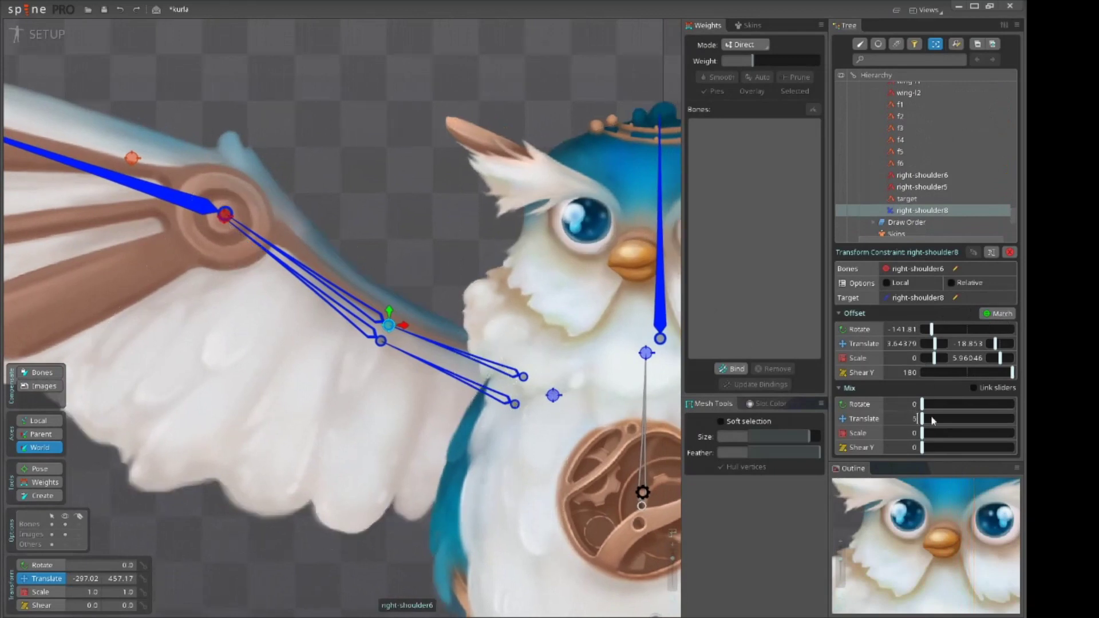
# Try moving right-shoulder5 downward to test the transform constraint, save the project, and undo the move
pyautogui.click(225, 215)
pyautogui.moveTo(324, 173); pyautogui.dragTo(414, 227)
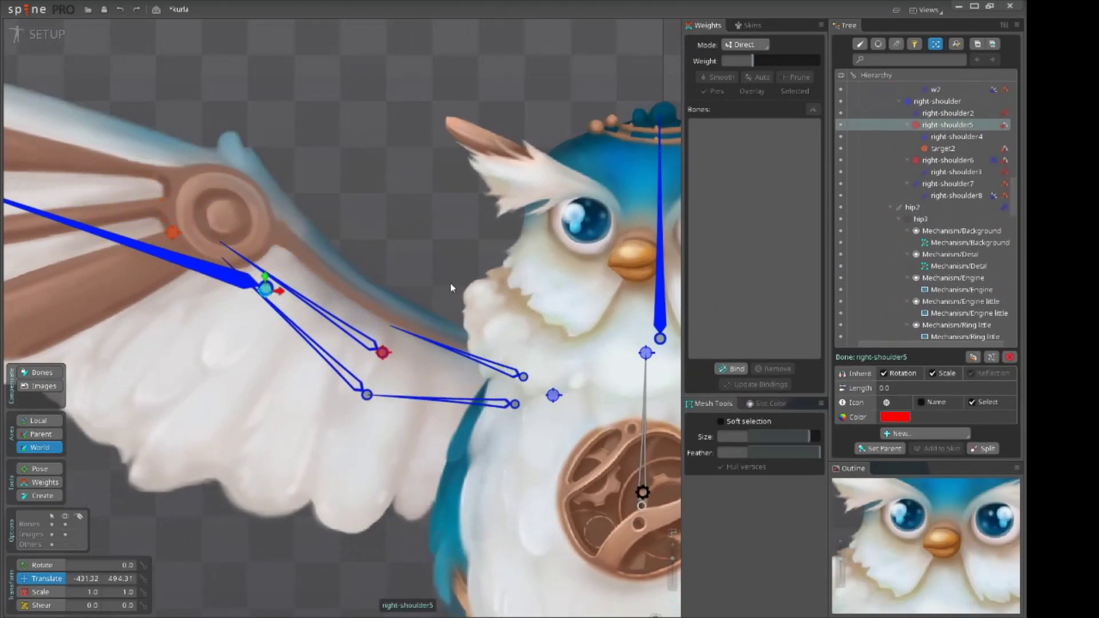
pyautogui.hotkey('ctrl', 's')
pyautogui.hotkey('ctrl', 'z')
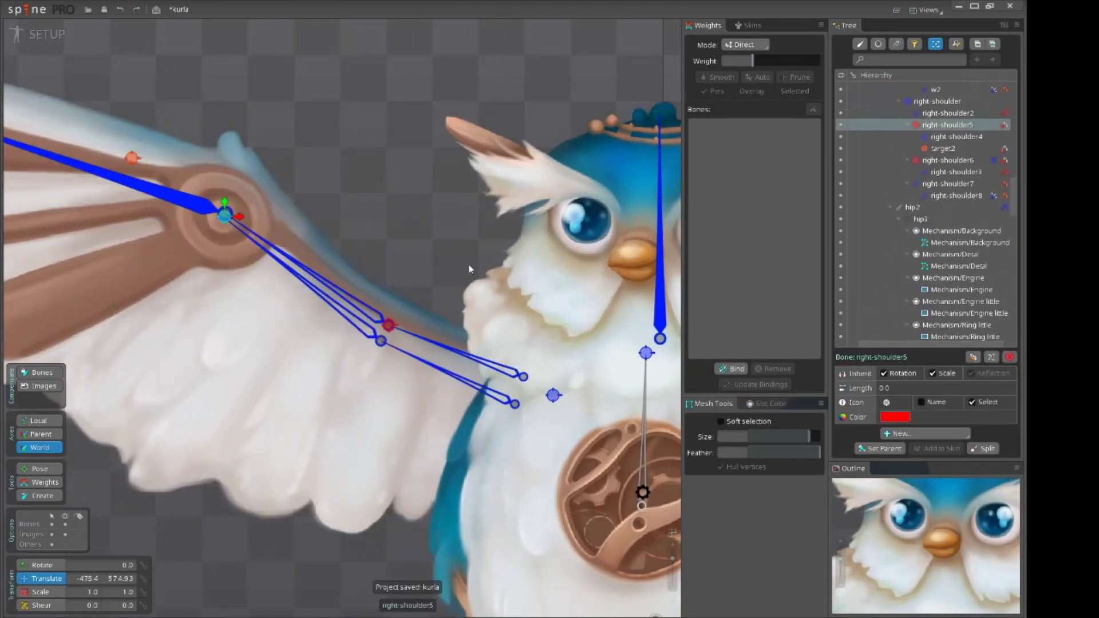
# Examine the right-shoulder5 IK constraint's settings and the order of the entries under Constraints
pyautogui.click(1003, 125)
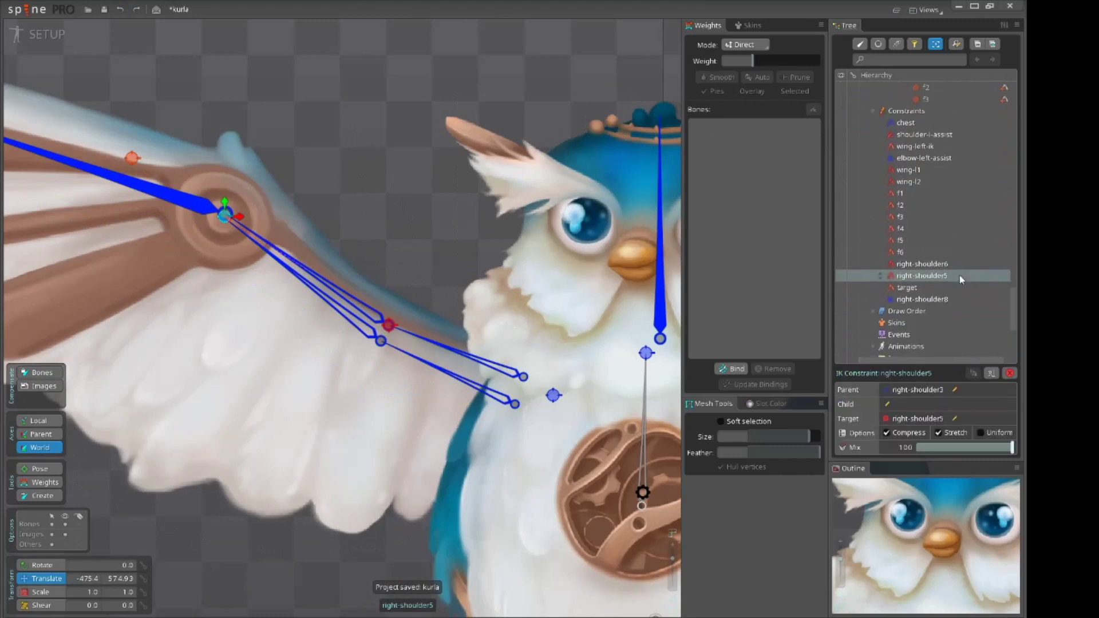
pyautogui.moveTo(355, 270)
pyautogui.mouseDown()
pyautogui.moveTo(287, 231)
pyautogui.moveTo(367, 277)
pyautogui.mouseUp()
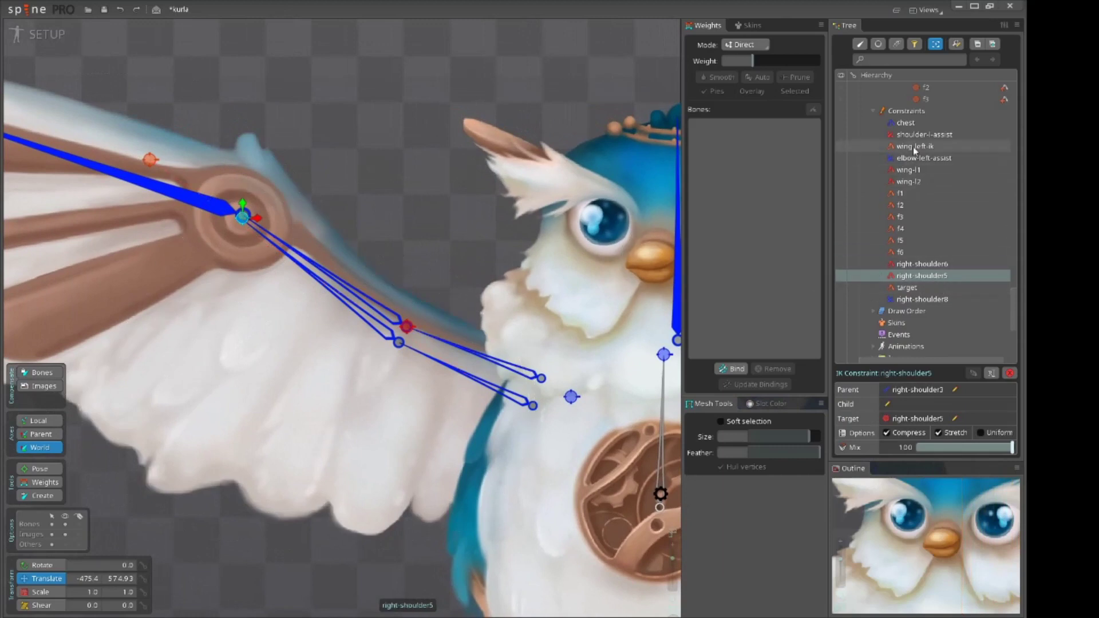
pyautogui.click(908, 111)
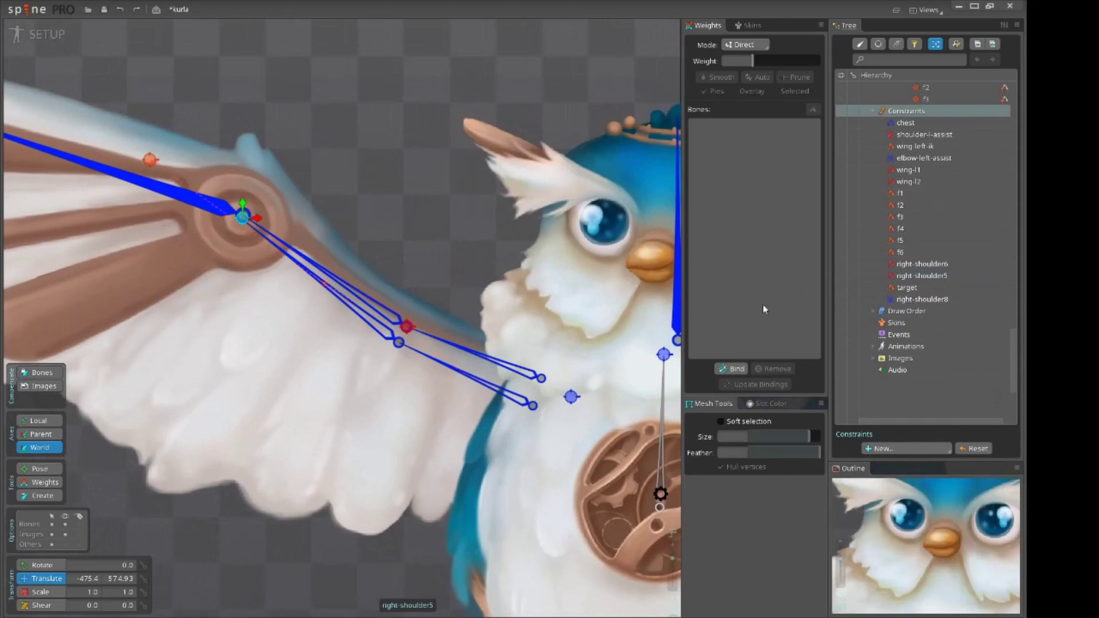
pyautogui.moveTo(414, 268); pyautogui.dragTo(373, 214)
pyautogui.moveTo(343, 175); pyautogui.dragTo(408, 168)
pyautogui.press('space')
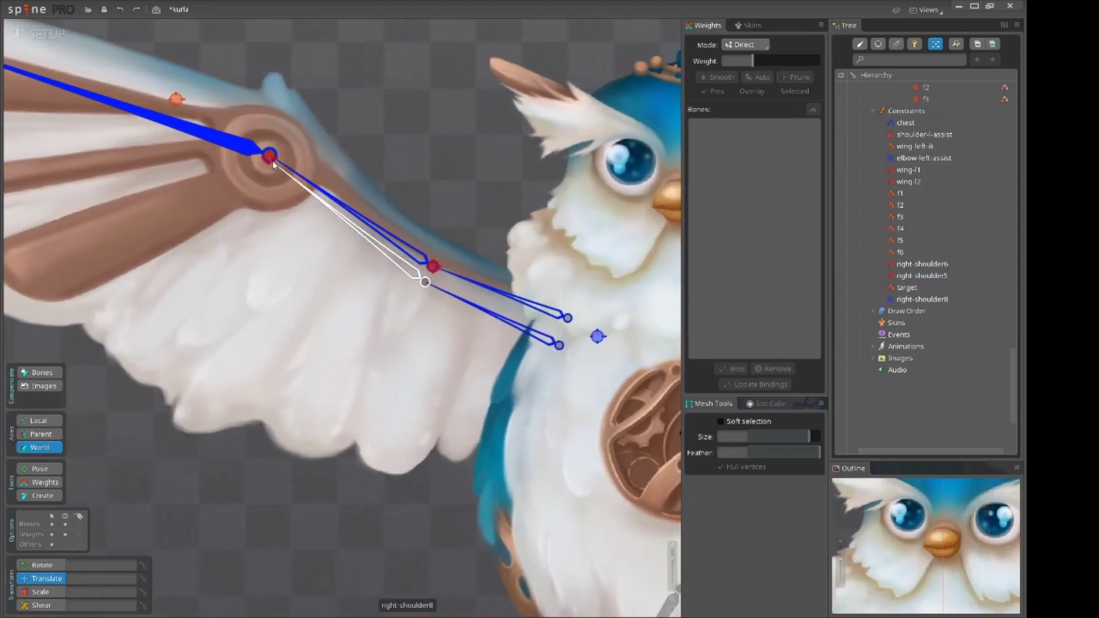
# Check the target IK constraint's settings and try moving the wing joint right-shoulder5 downward to test the arm's behaviour
pyautogui.click(922, 288)
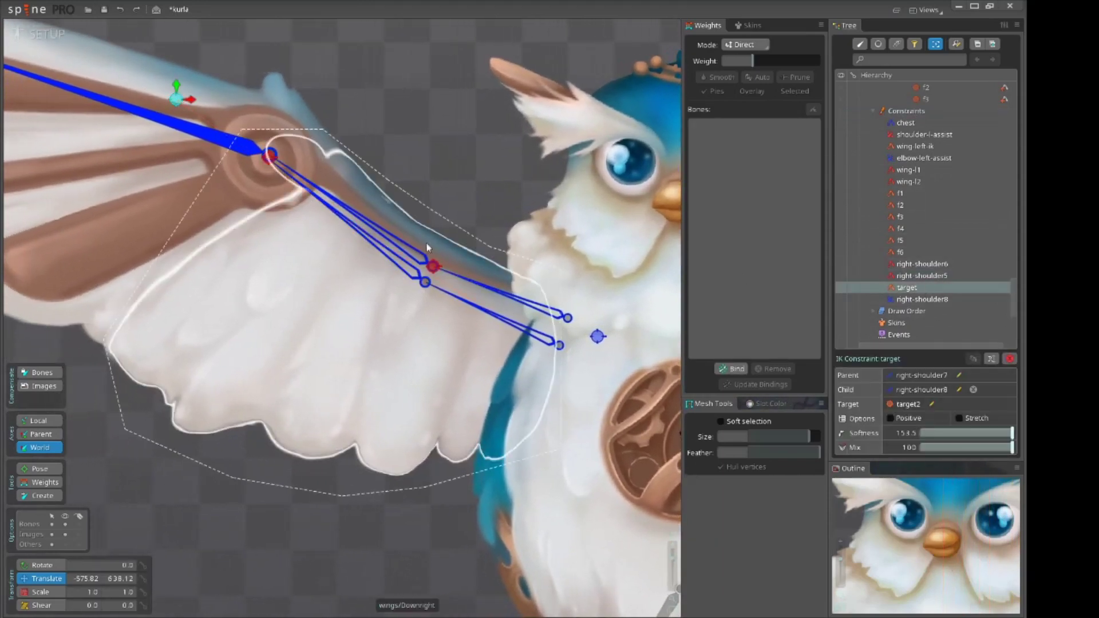
pyautogui.click(269, 156)
pyautogui.scroll(-3, 423, 108)
pyautogui.moveTo(421, 83); pyautogui.dragTo(422, 266)
pyautogui.press('space')
pyautogui.click(308, 248)
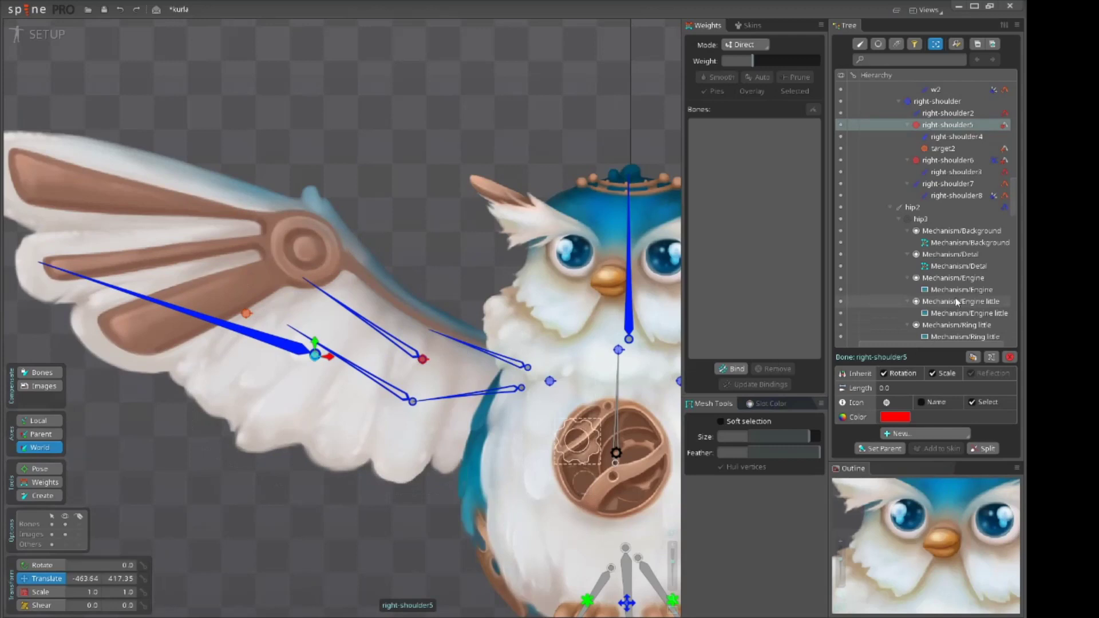
# Using wing-l2 as reference, reorder constraint right-shoulder8 above target and the right-shoulder5 IK constraint last; test by raising right-shoulder5, undoing the move
pyautogui.scroll(5, 999, 182)
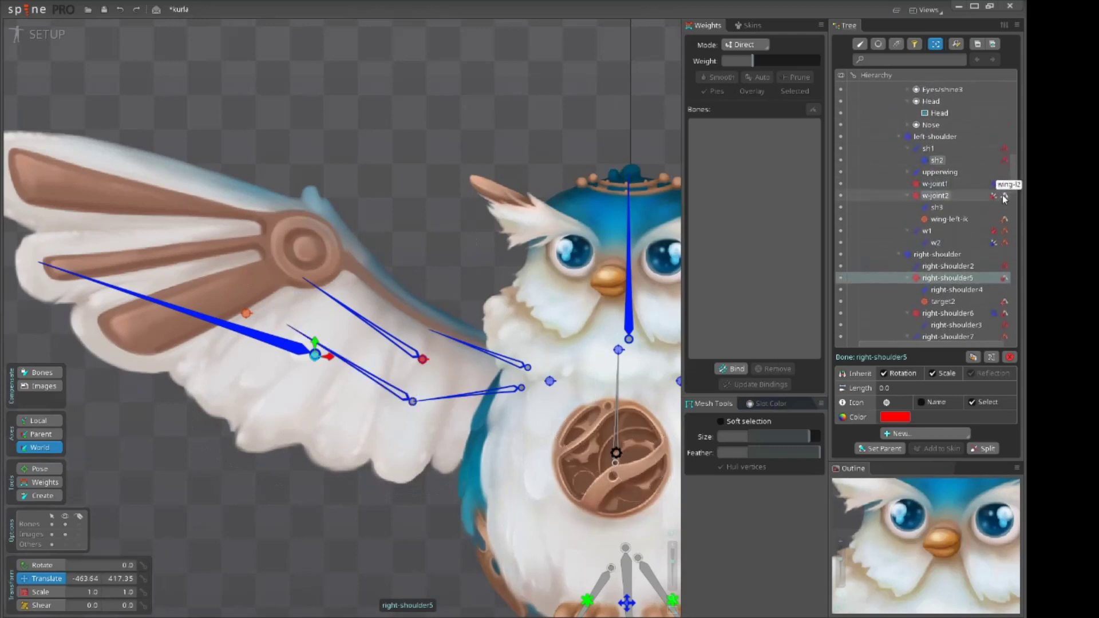
pyautogui.click(999, 183)
pyautogui.scroll(-3, 945, 214)
pyautogui.click(918, 252)
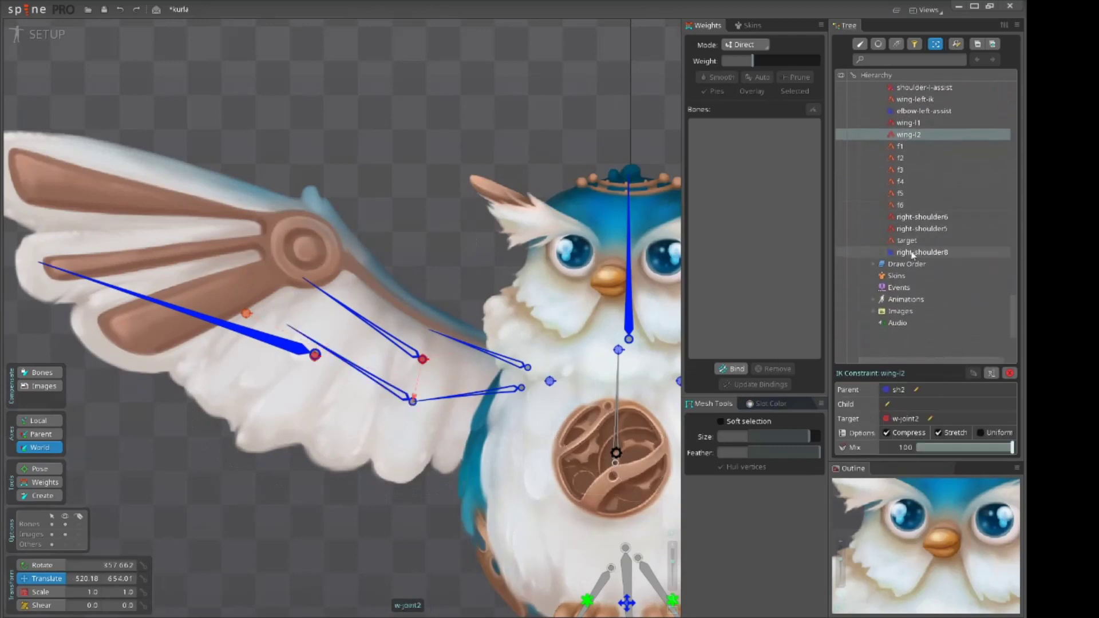
pyautogui.scroll(-2, 913, 188)
pyautogui.click(910, 145)
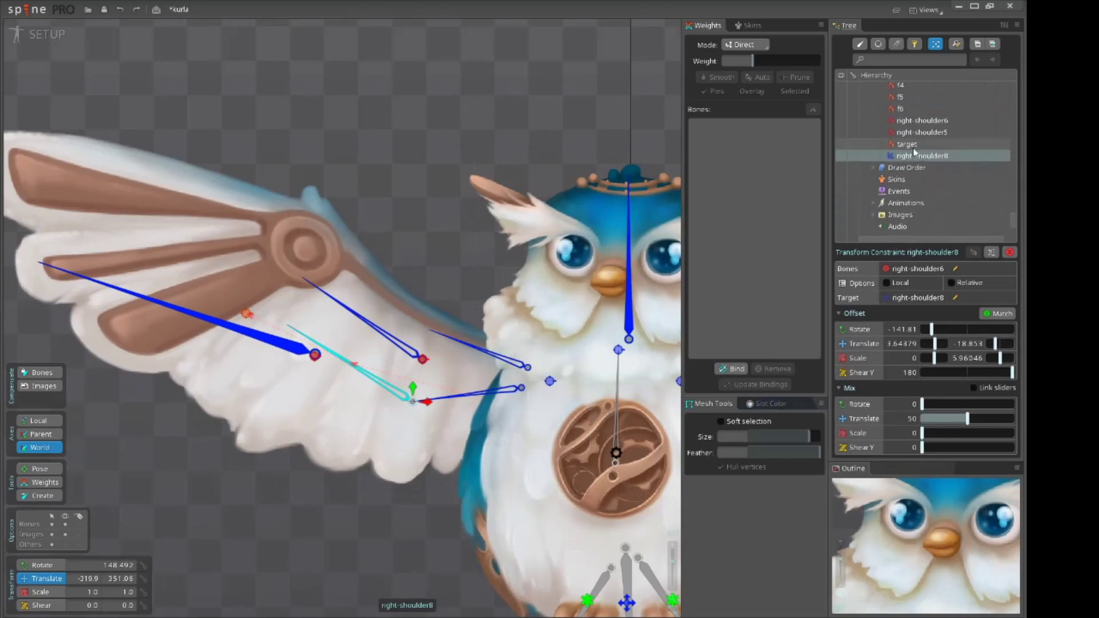
pyautogui.moveTo(913, 147); pyautogui.dragTo(923, 189)
pyautogui.click(918, 158)
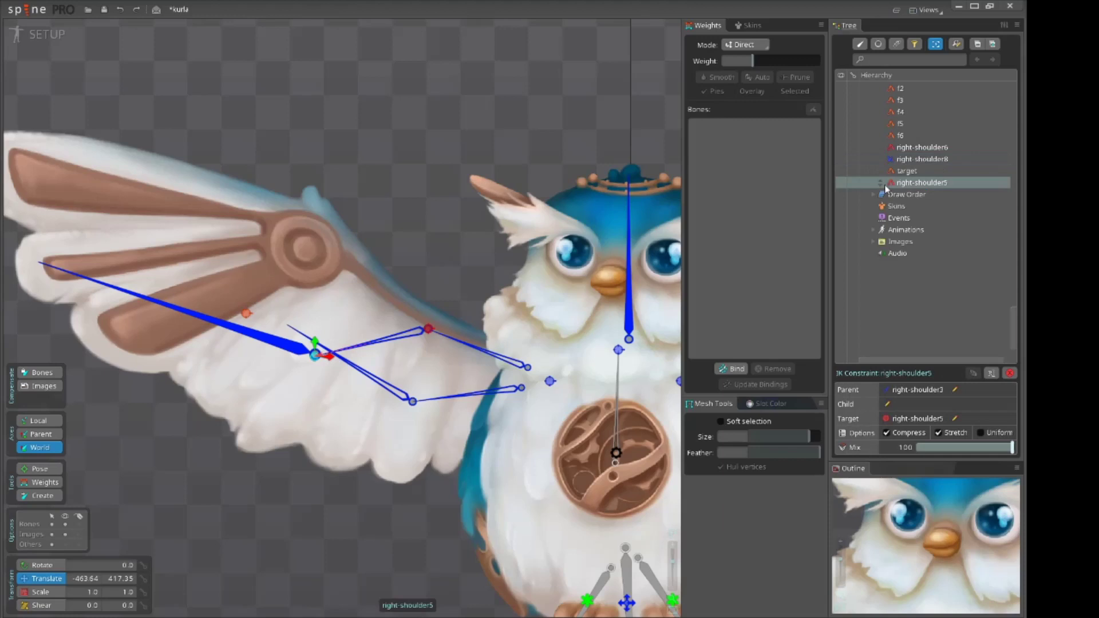
pyautogui.moveTo(400, 187); pyautogui.dragTo(431, 101)
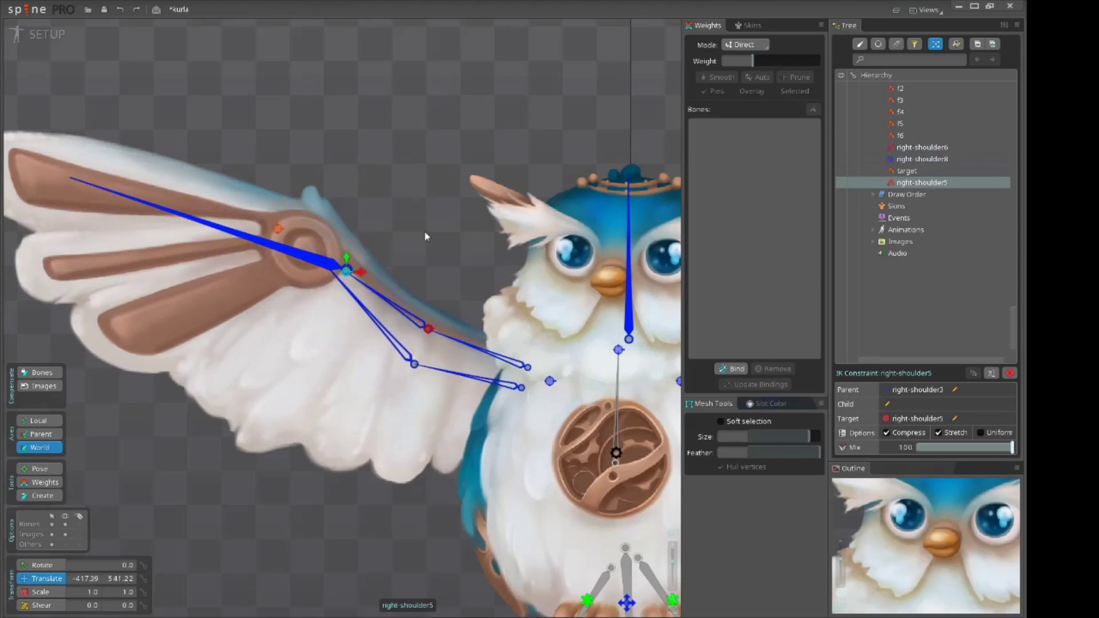
pyautogui.hotkey('ctrl', 'z')
# Reorder the right wing's constraints so they run target, right-shoulder8, right-shoulder5, right-shoulder6
pyautogui.click(429, 331)
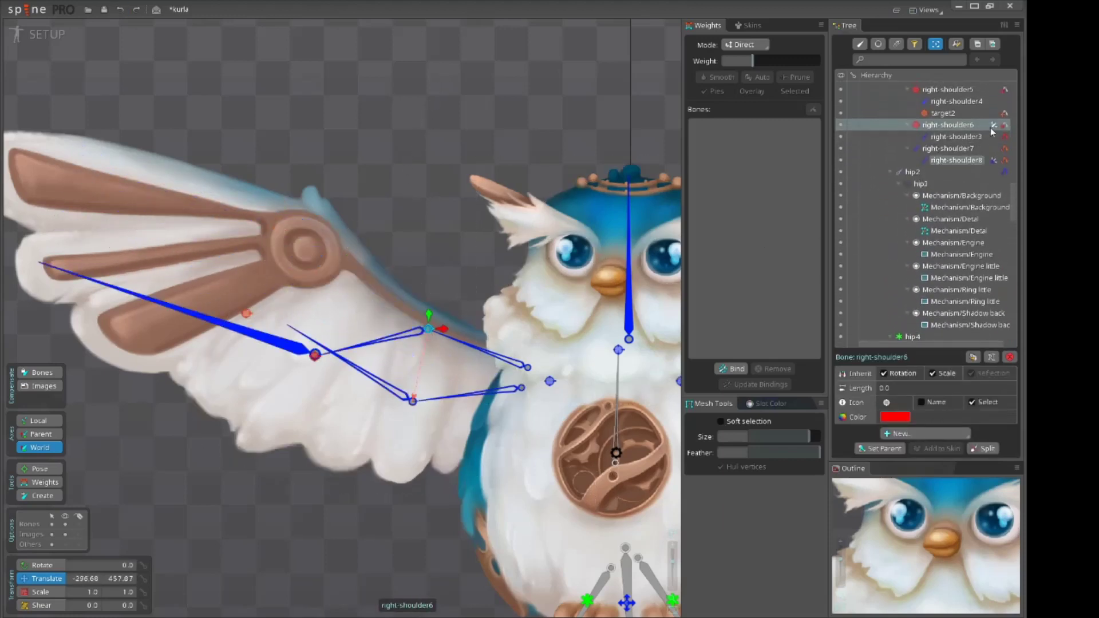
pyautogui.click(994, 126)
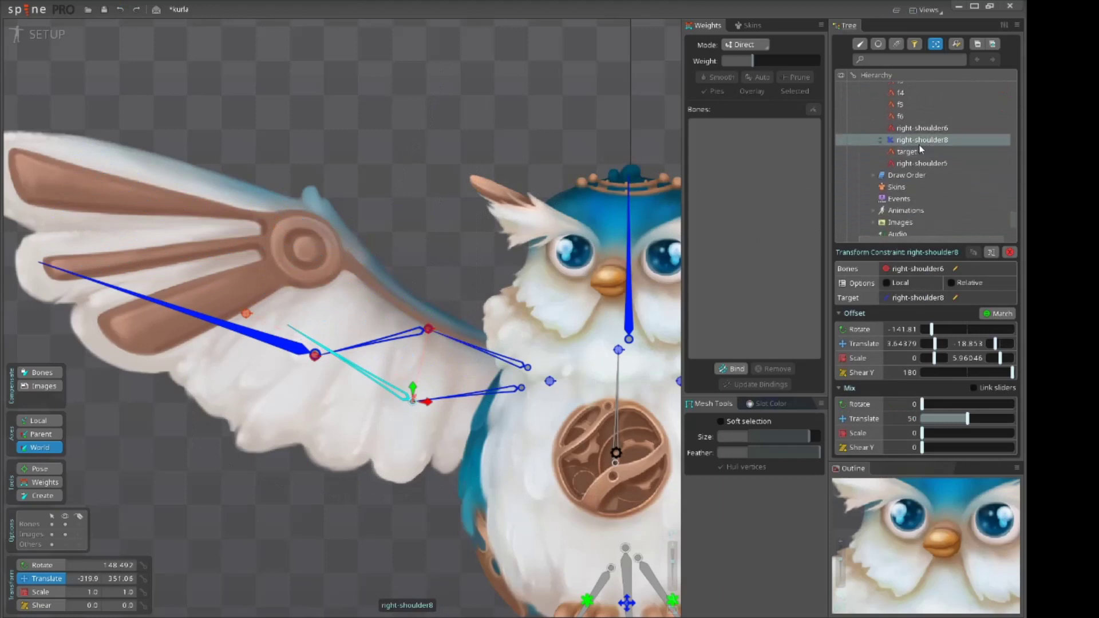
pyautogui.moveTo(913, 143); pyautogui.dragTo(926, 184)
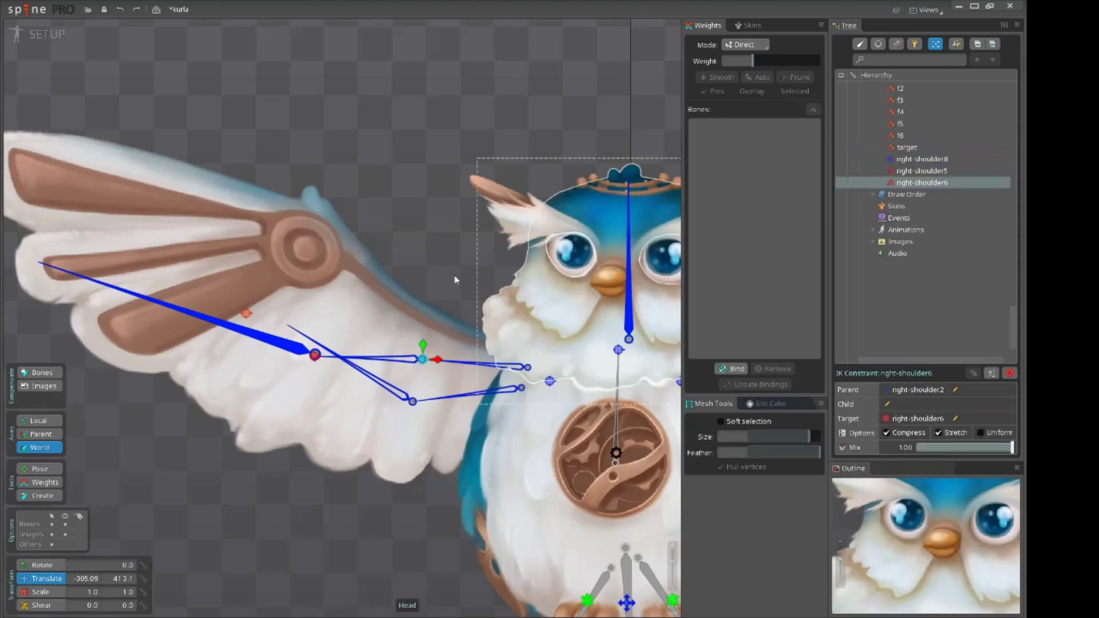
# Try moving right-shoulder5 with the new constraint order, compare with a move of the left wing's w-joint2, and undo both moves
pyautogui.click(314, 355)
pyautogui.moveTo(438, 210); pyautogui.dragTo(461, 147)
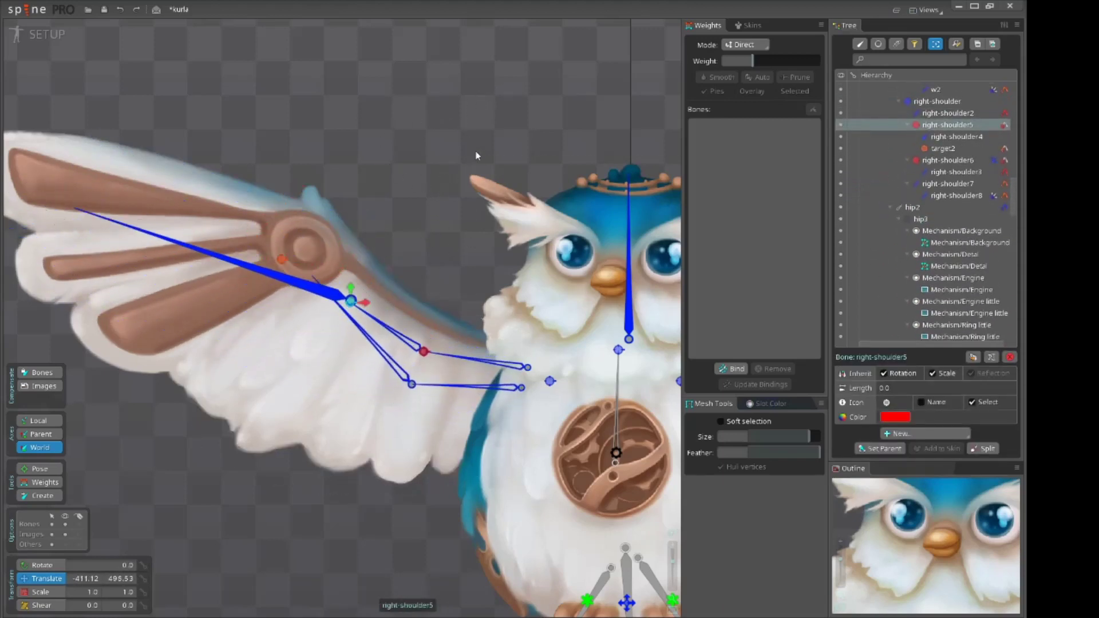
pyautogui.scroll(-3, 382, 235)
pyautogui.moveTo(382, 236); pyautogui.dragTo(317, 182)
pyautogui.moveTo(423, 225); pyautogui.dragTo(345, 204)
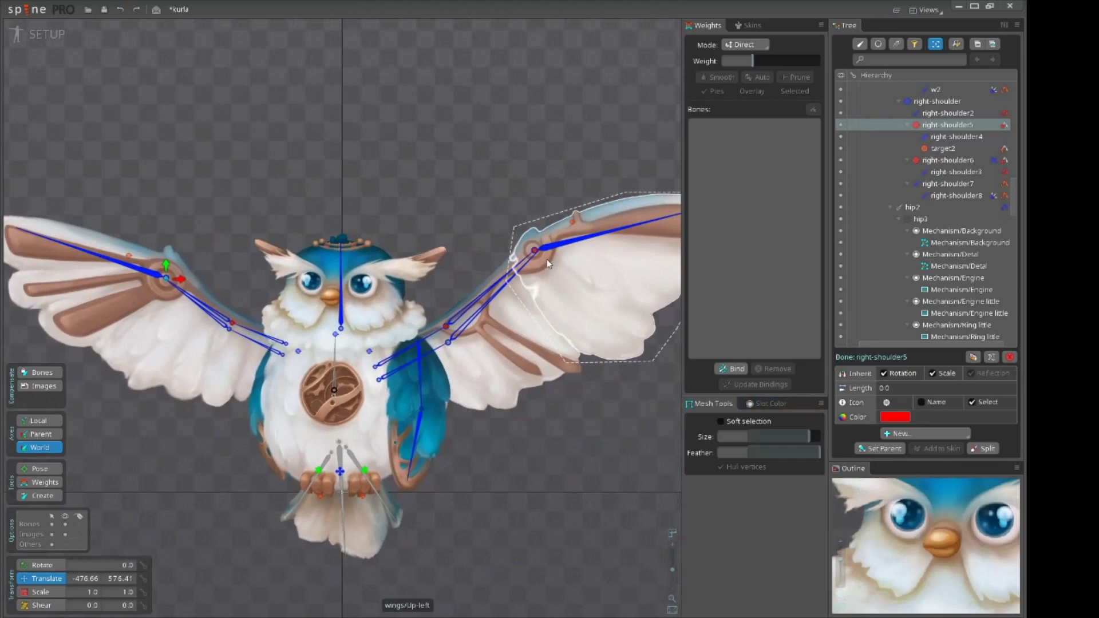
pyautogui.moveTo(537, 250); pyautogui.dragTo(501, 181)
pyautogui.hotkey('ctrl', 'z')
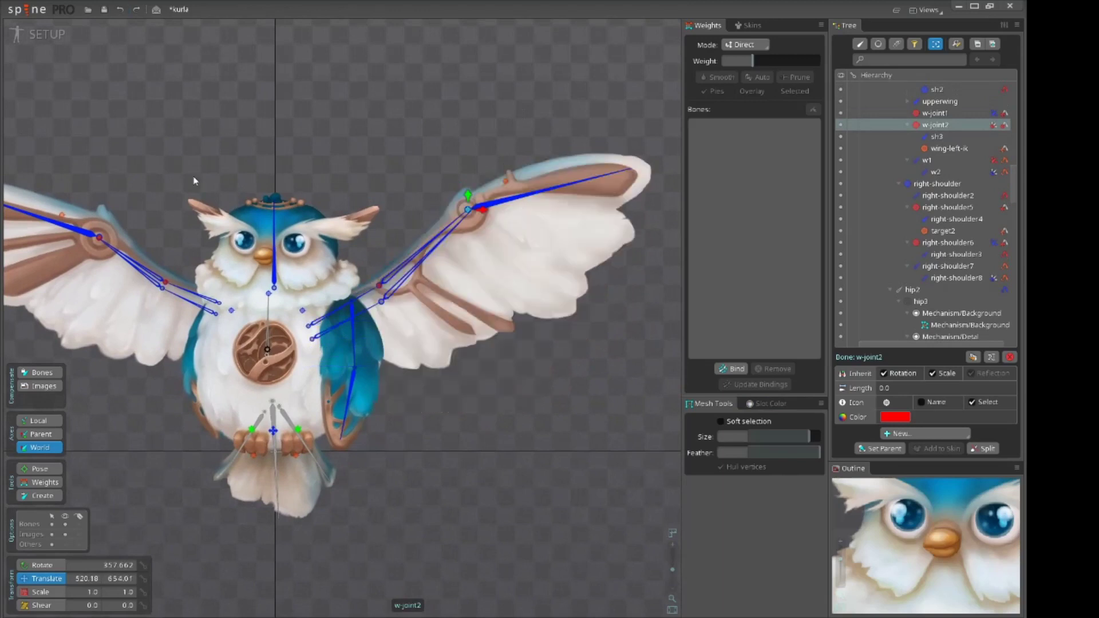
# Try pulling right-shoulder5 and the left wing's w-joint2 in toward the body to compare how both arms fold
pyautogui.moveTo(133, 255); pyautogui.dragTo(283, 242)
pyautogui.click(250, 224)
pyautogui.moveTo(419, 129); pyautogui.dragTo(390, 166)
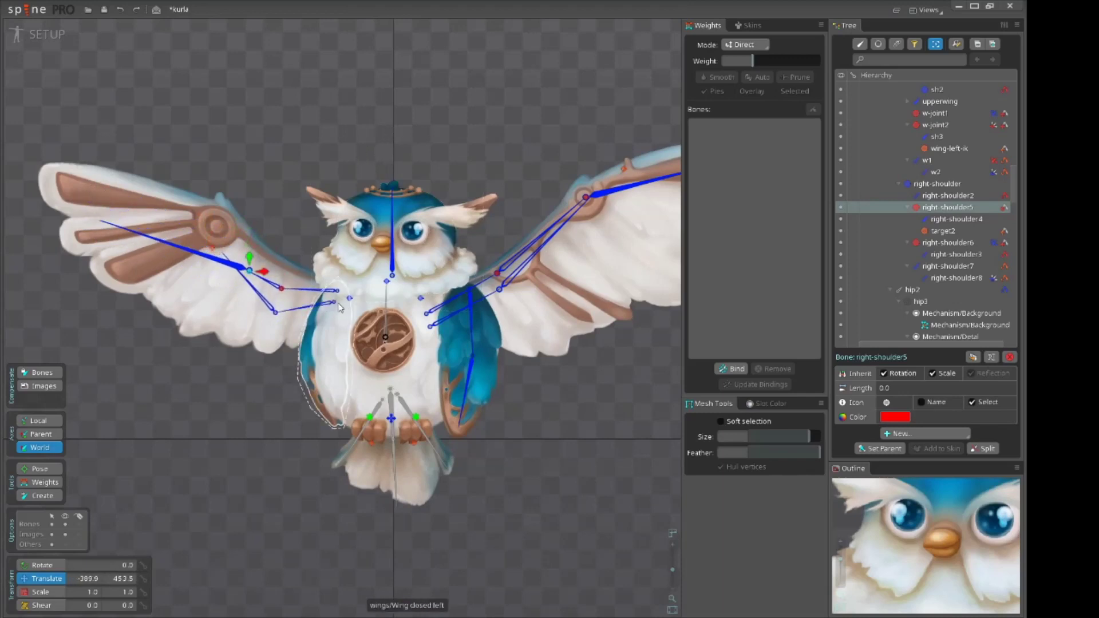
pyautogui.moveTo(288, 99); pyautogui.dragTo(351, 112)
pyautogui.moveTo(586, 194); pyautogui.dragTo(487, 196)
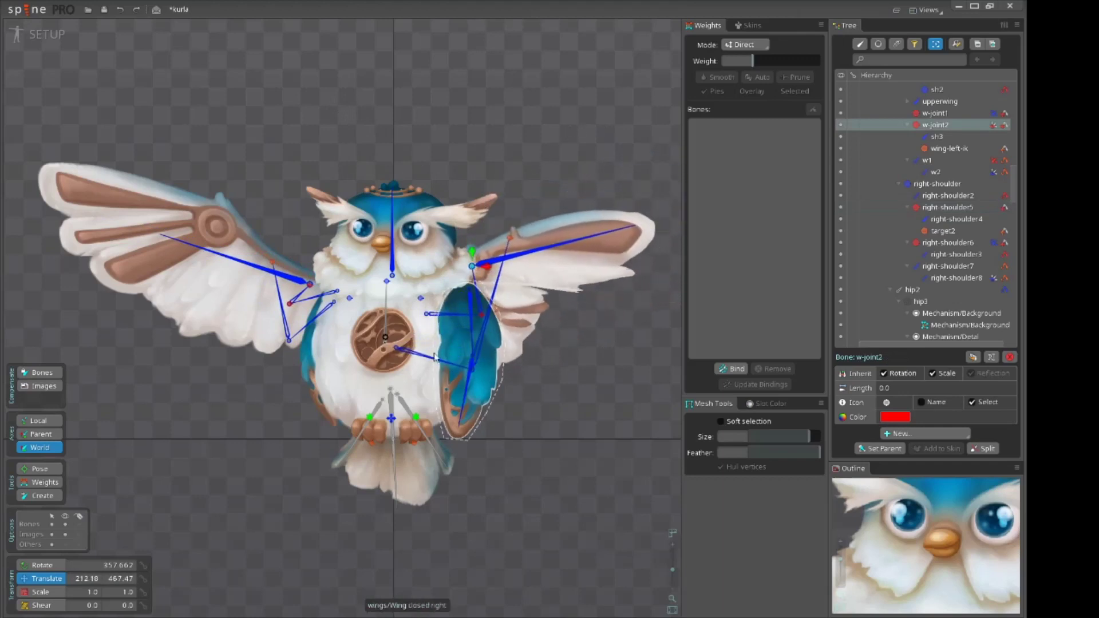
pyautogui.scroll(2, 416, 307)
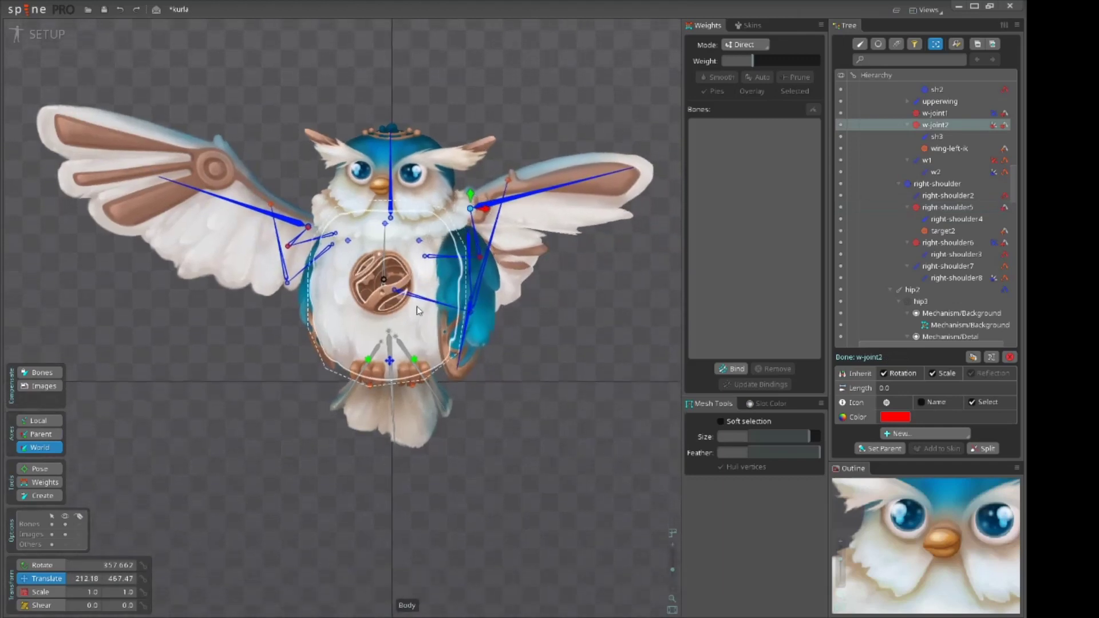
# Try moving the lower arm bones w1 and right-shoulder7 in the folded pose, undoing each move
pyautogui.click(421, 298)
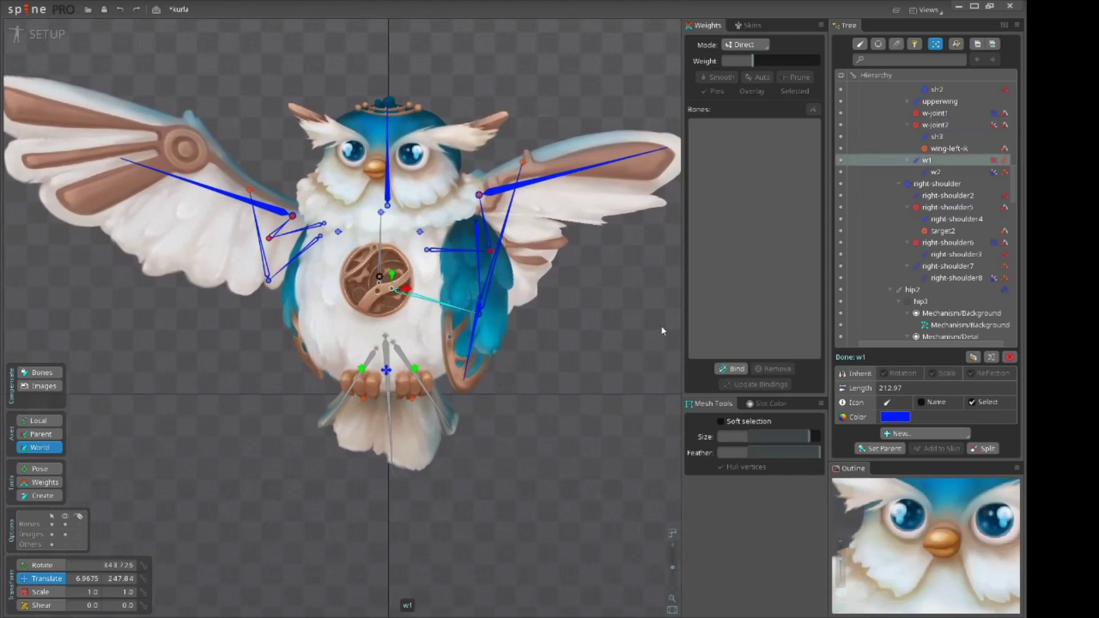
pyautogui.moveTo(582, 331)
pyautogui.mouseDown()
pyautogui.moveTo(531, 347)
pyautogui.moveTo(592, 314)
pyautogui.mouseUp()
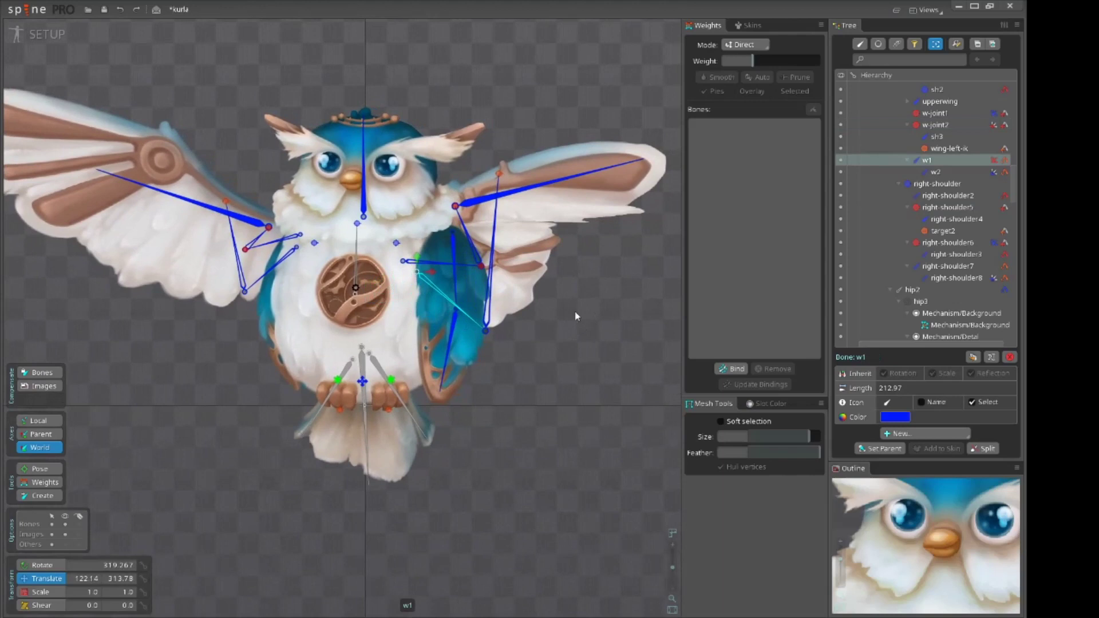
pyautogui.hotkey('ctrl', 'z')
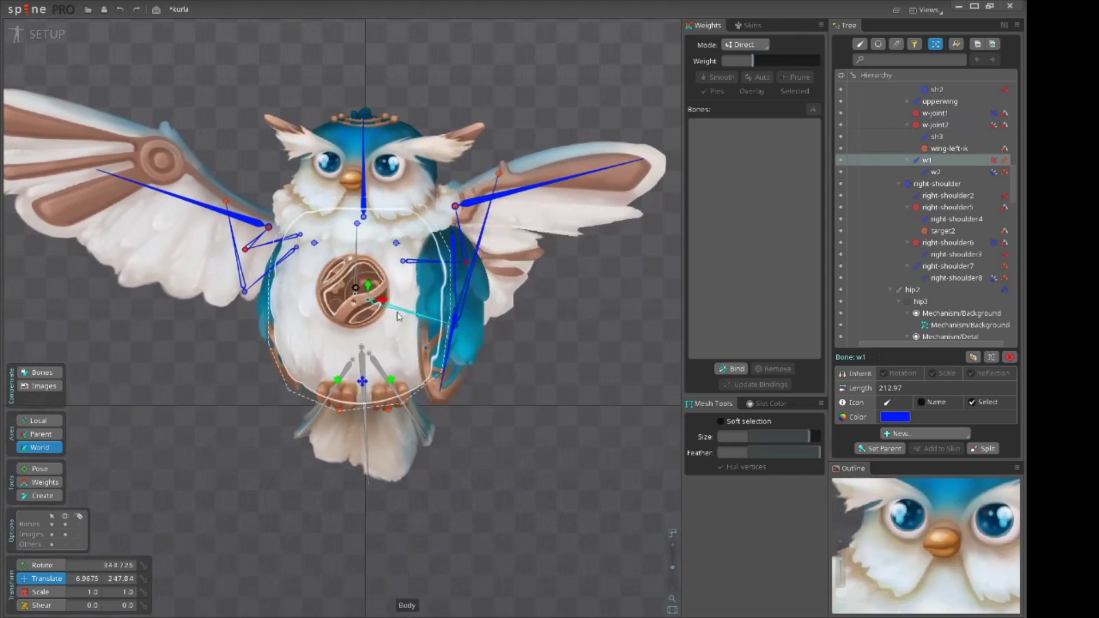
pyautogui.click(294, 250)
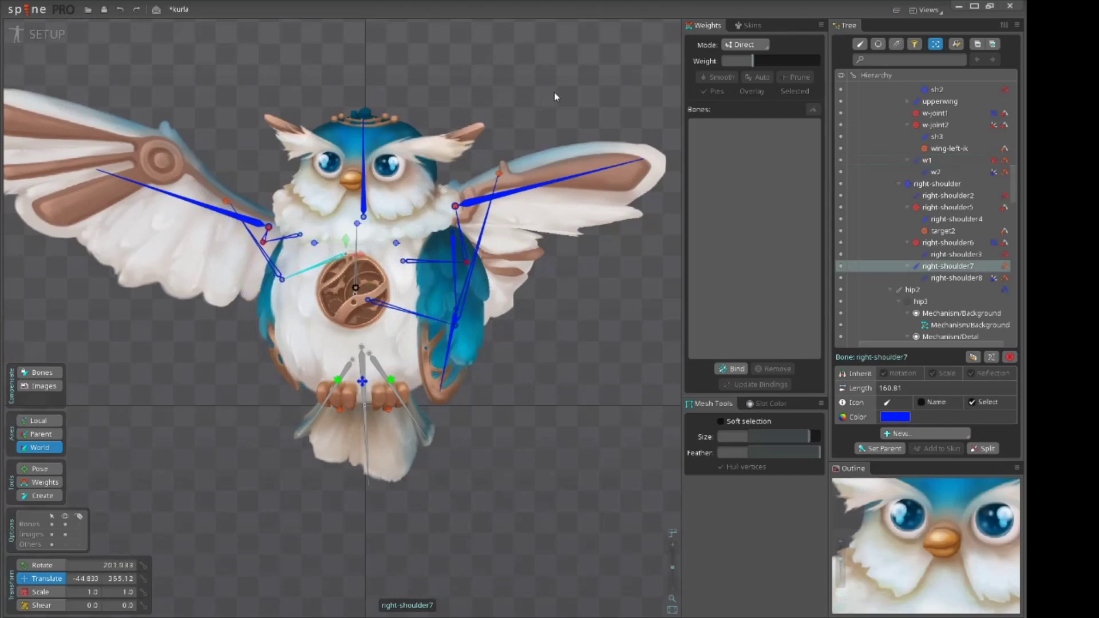
pyautogui.moveTo(554, 93); pyautogui.dragTo(555, 96)
pyautogui.hotkey('ctrl', 'z')
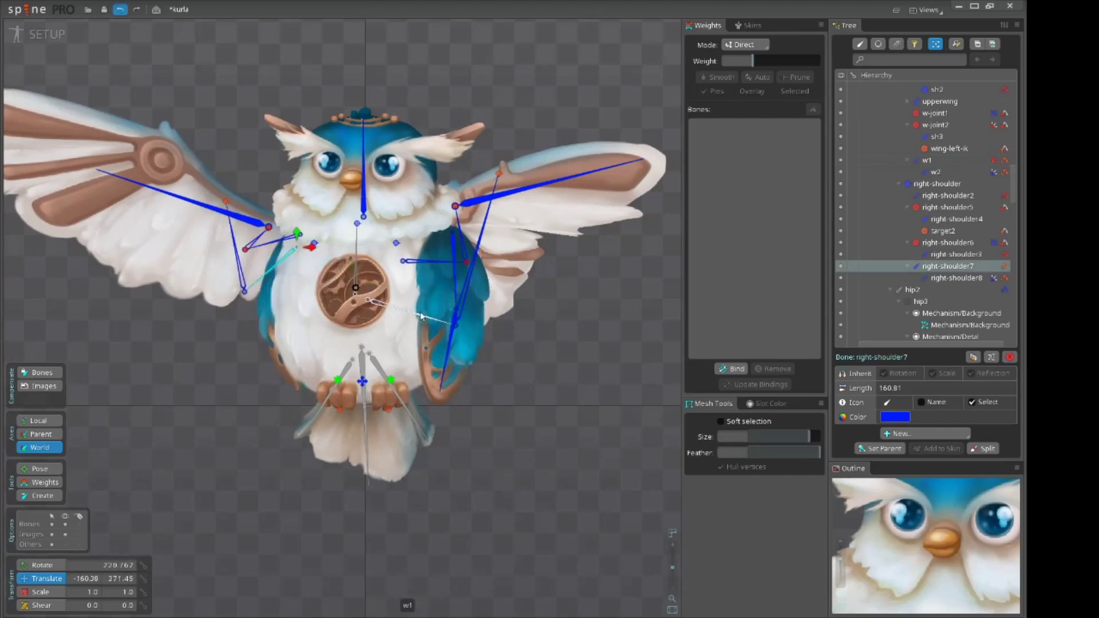
# Try moving w1 once more and undo all the trial moves back to the spread-wing setup pose
pyautogui.click(397, 307)
pyautogui.moveTo(290, 138); pyautogui.dragTo(380, 160)
pyautogui.scroll(1, 380, 160)
pyautogui.hotkey('ctrl', 'z')
pyautogui.hotkey('ctrl', 'z')
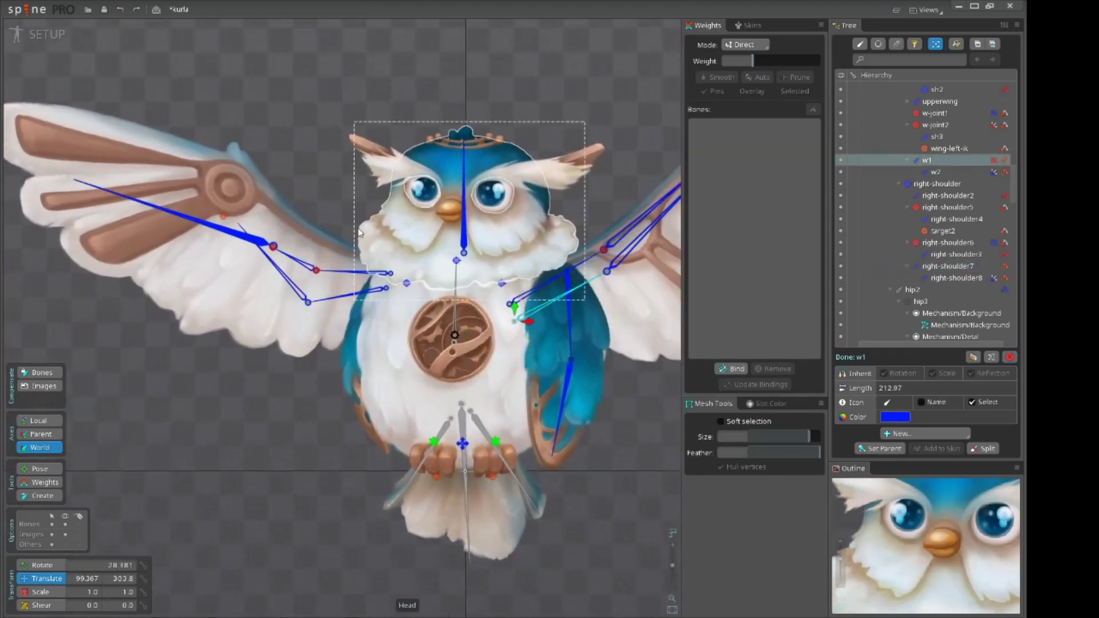
pyautogui.moveTo(340, 304); pyautogui.dragTo(364, 222)
pyautogui.scroll(-2, 321, 151)
pyautogui.moveTo(321, 152); pyautogui.dragTo(368, 264)
pyautogui.hotkey('ctrl', 'z')
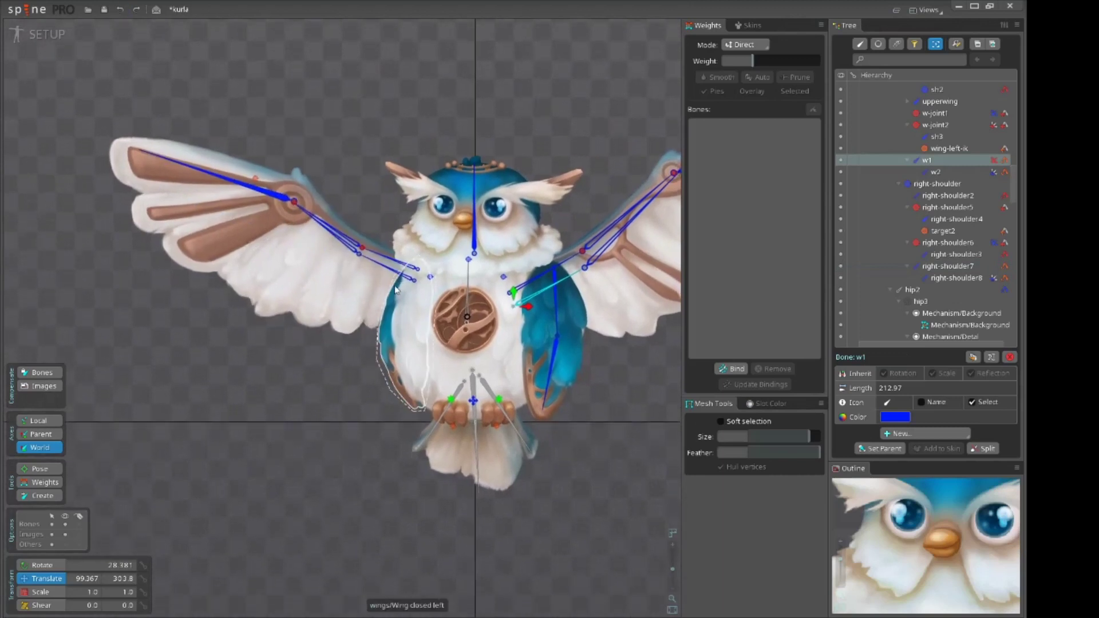
# Try moving right-shoulder5 from the setup pose and undo the move
pyautogui.scroll(2, 369, 264)
pyautogui.moveTo(304, 147); pyautogui.dragTo(309, 154)
pyautogui.click(268, 184)
pyautogui.moveTo(339, 98)
pyautogui.mouseDown()
pyautogui.moveTo(374, 230)
pyautogui.moveTo(372, 170)
pyautogui.moveTo(338, 113)
pyautogui.mouseUp()
pyautogui.hotkey('ctrl', 'z')
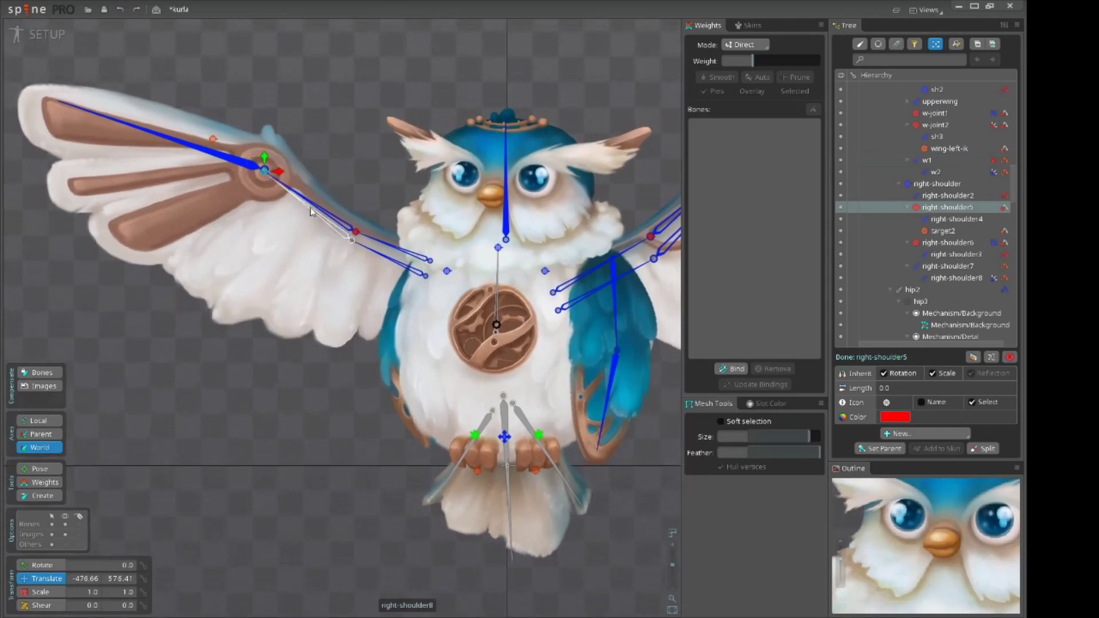
# Add a transform constraint named right-shoulder5 to the lower arm bone right-shoulder7, with the joint right-shoulder5 as its target
pyautogui.click(417, 272)
pyautogui.click(911, 434)
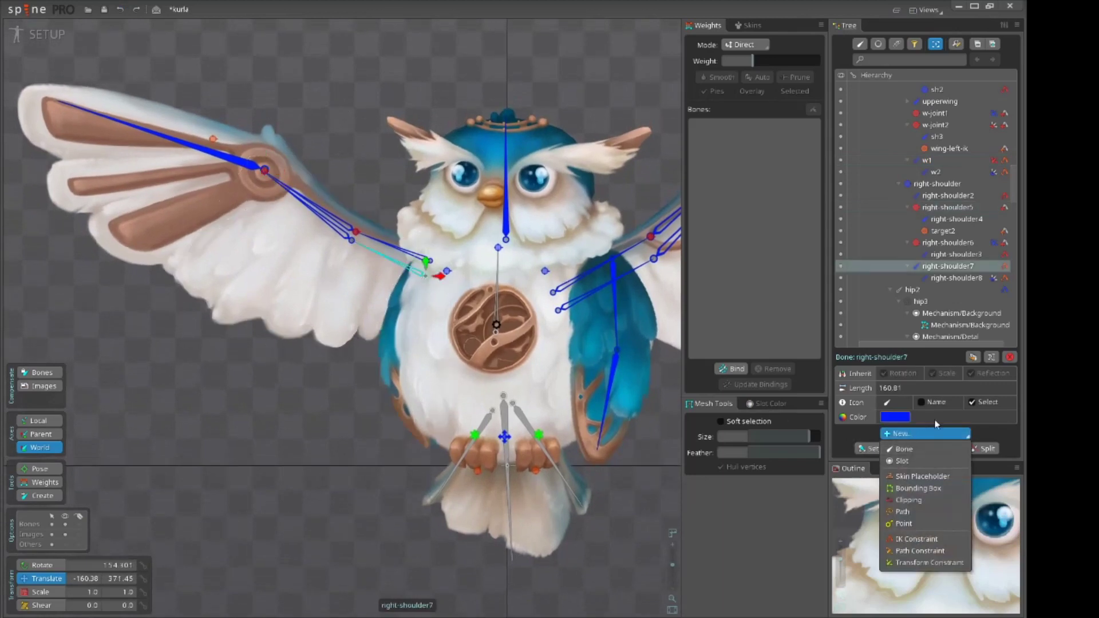
pyautogui.click(925, 563)
pyautogui.scroll(3, 263, 175)
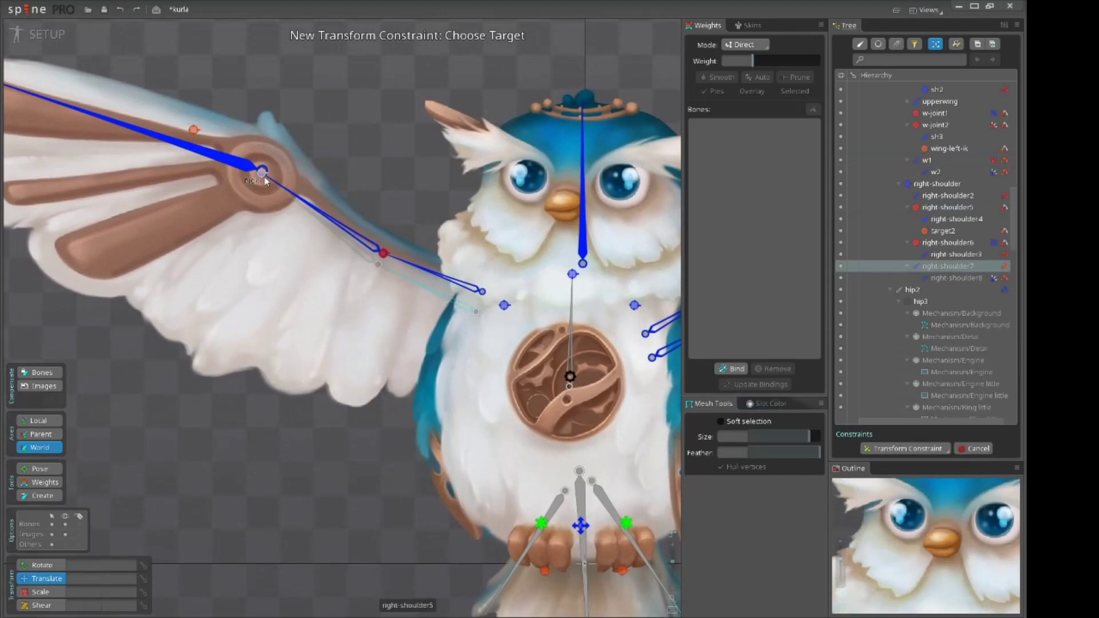
pyautogui.click(262, 173)
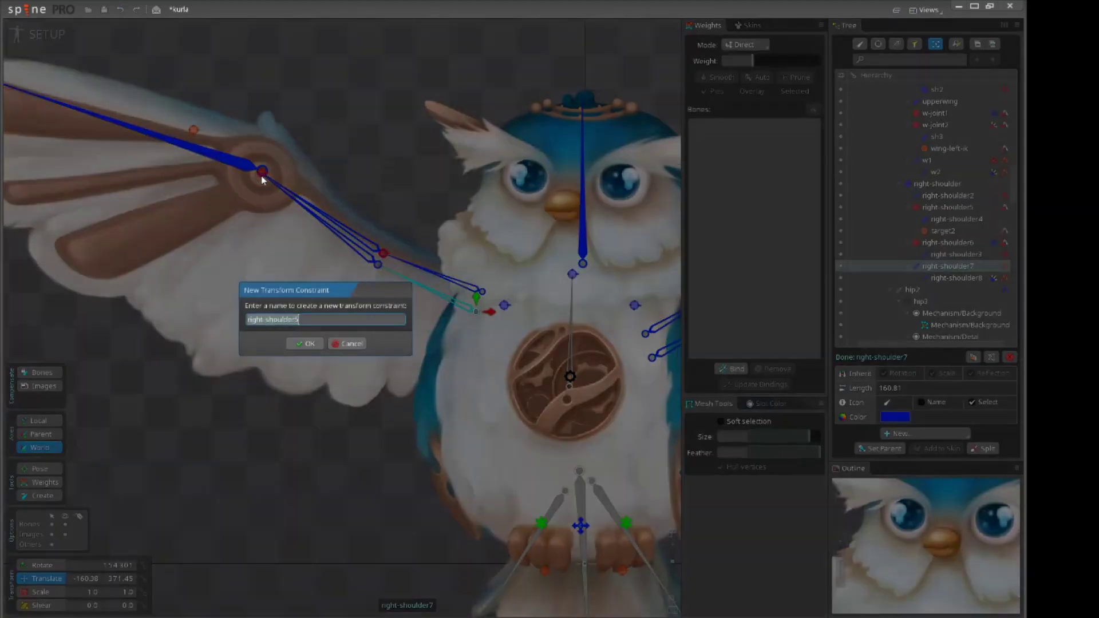
pyautogui.click(305, 344)
# Match the new transform constraint's offsets to the current pose and set its translate mix to 30
pyautogui.scroll(-5, 367, 200)
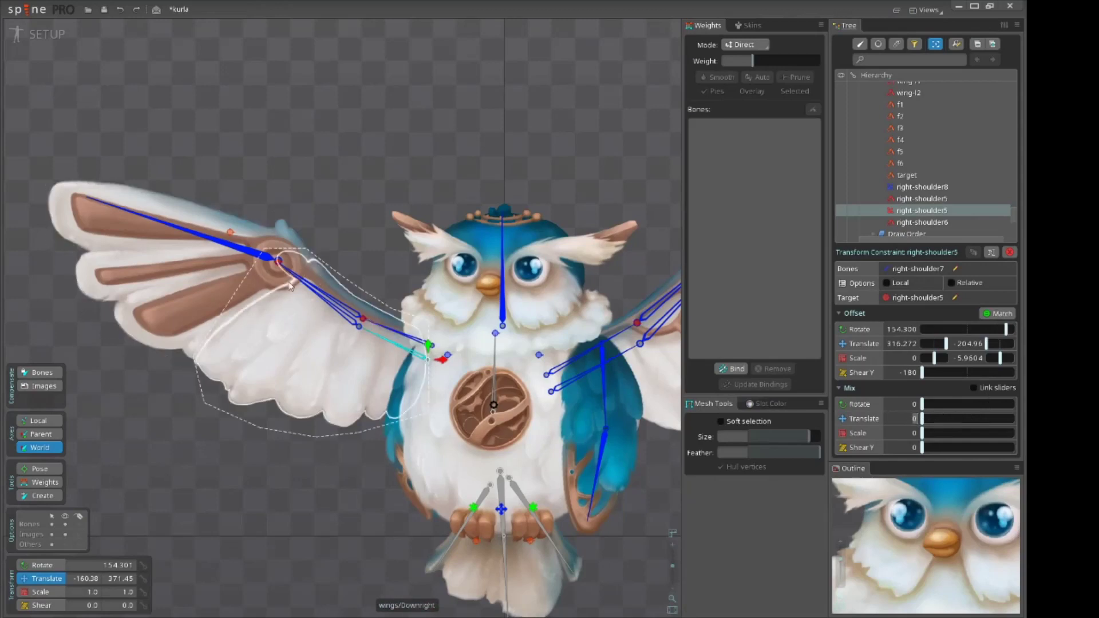
pyautogui.scroll(2, 354, 312)
pyautogui.scroll(1, 246, 255)
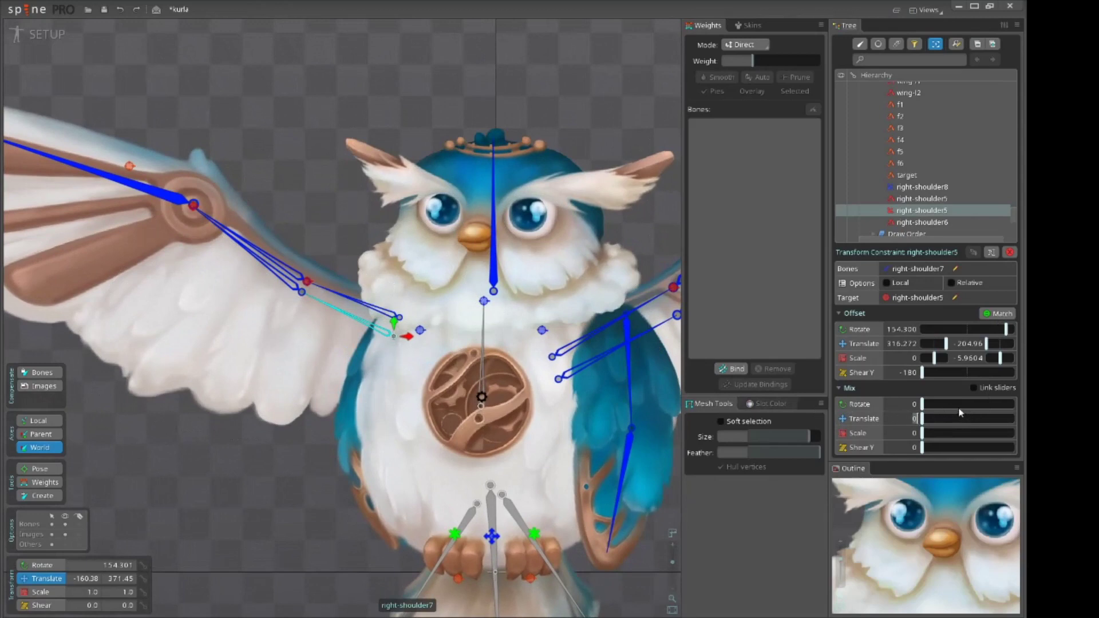
pyautogui.press('Return')
pyautogui.moveTo(322, 100); pyautogui.dragTo(261, 74)
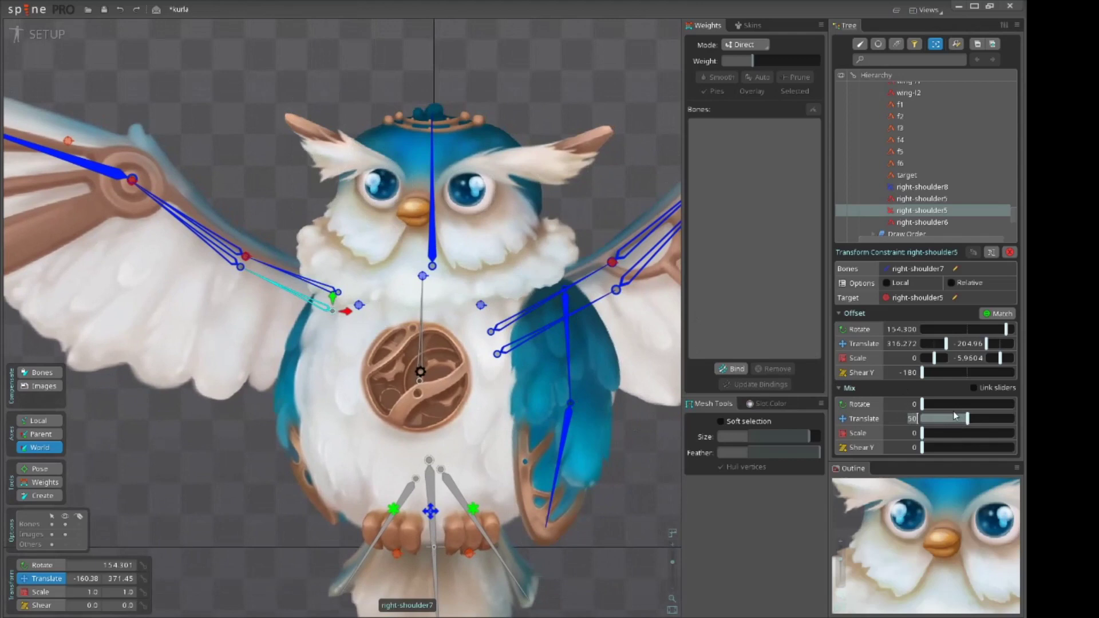
pyautogui.moveTo(229, 189); pyautogui.dragTo(236, 122)
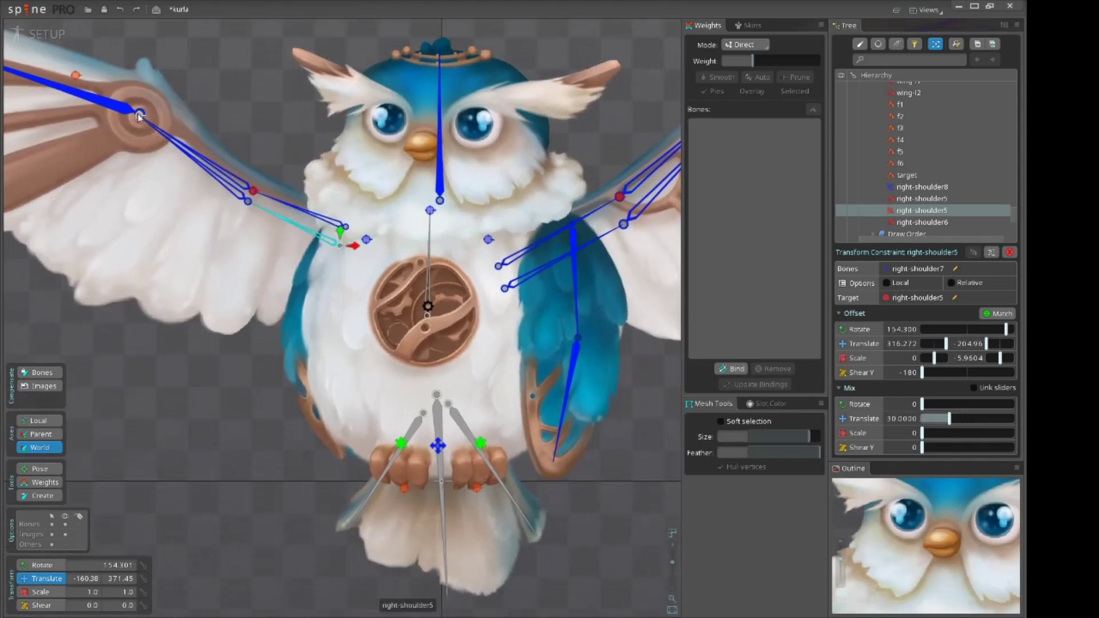
# Try moving right-shoulder5 inward to test the new transform constraint on right-shoulder7
pyautogui.click(139, 115)
pyautogui.scroll(-1, 178, 75)
pyautogui.moveTo(178, 74); pyautogui.dragTo(227, 118)
pyautogui.scroll(-1, 227, 115)
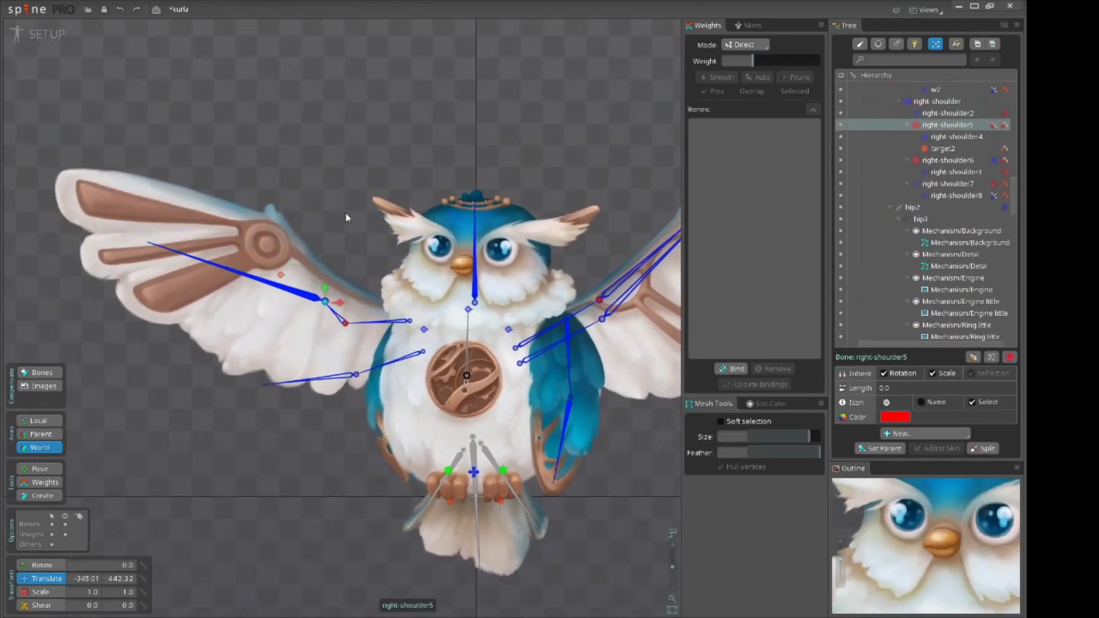
# Undo the trial move, pull right-shoulder5 inward again, and move its transform constraint above target in the constraint order
pyautogui.click(998, 129)
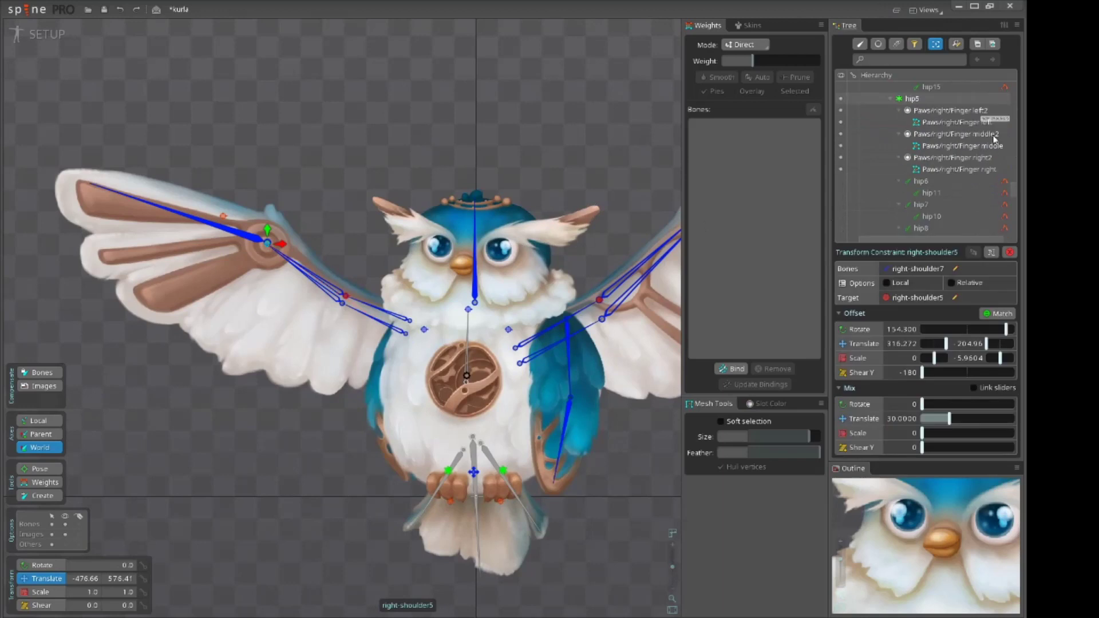
pyautogui.click(404, 338)
pyautogui.click(991, 128)
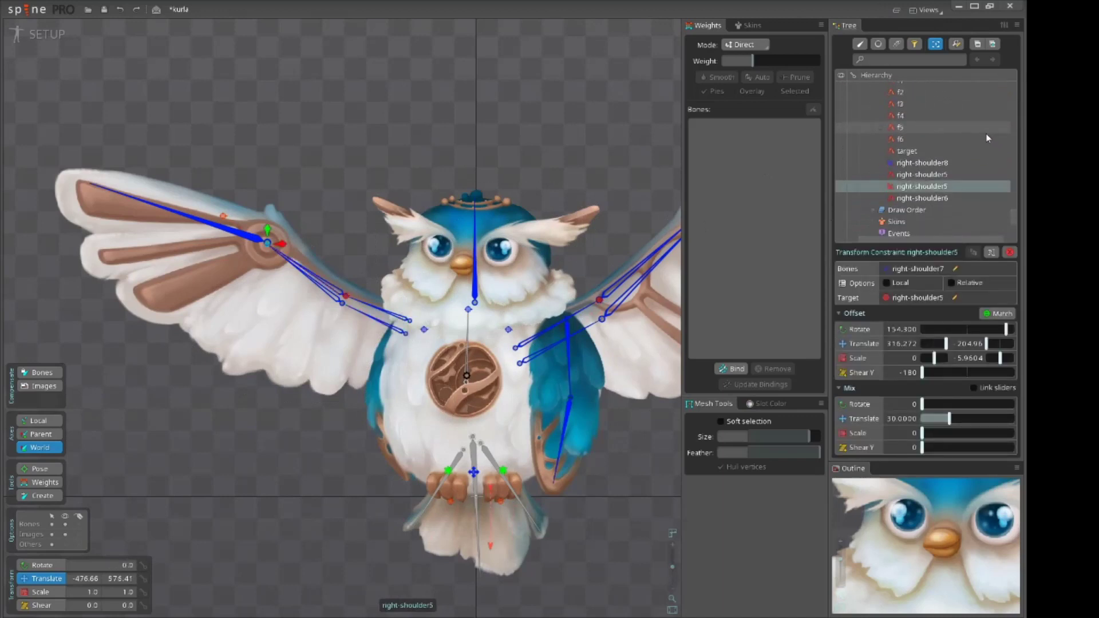
pyautogui.moveTo(318, 151); pyautogui.dragTo(361, 217)
pyautogui.moveTo(921, 149)
pyautogui.mouseDown()
pyautogui.moveTo(930, 166)
pyautogui.moveTo(933, 136)
pyautogui.mouseUp()
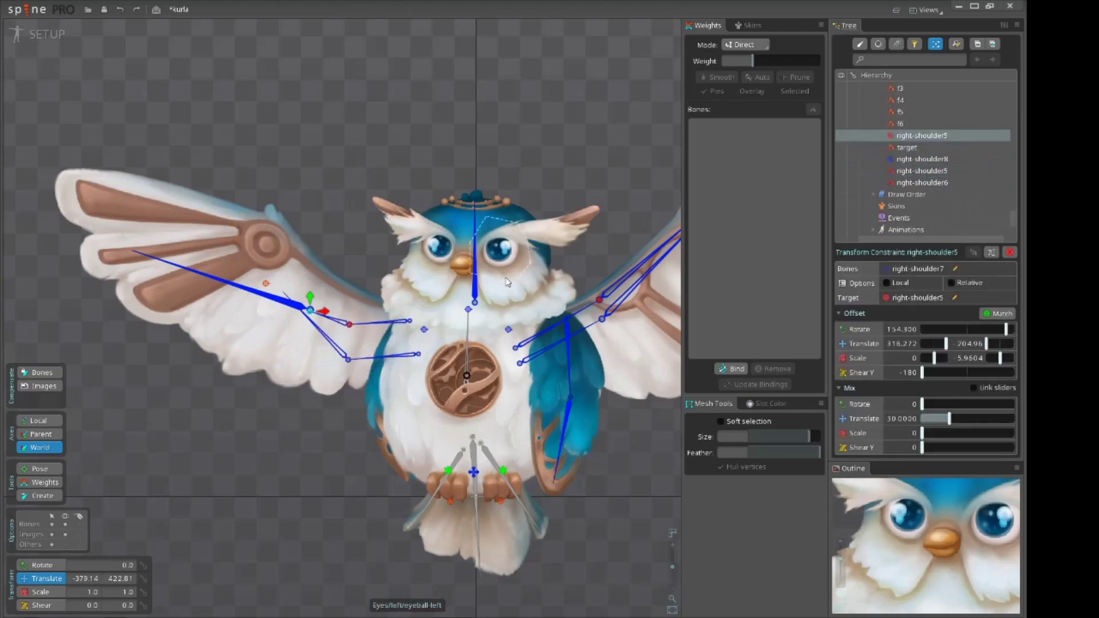
# Pull right-shoulder5 further inward and try moving the right-shoulder8 transform constraint to other places in the constraint order
pyautogui.moveTo(327, 192); pyautogui.dragTo(350, 206)
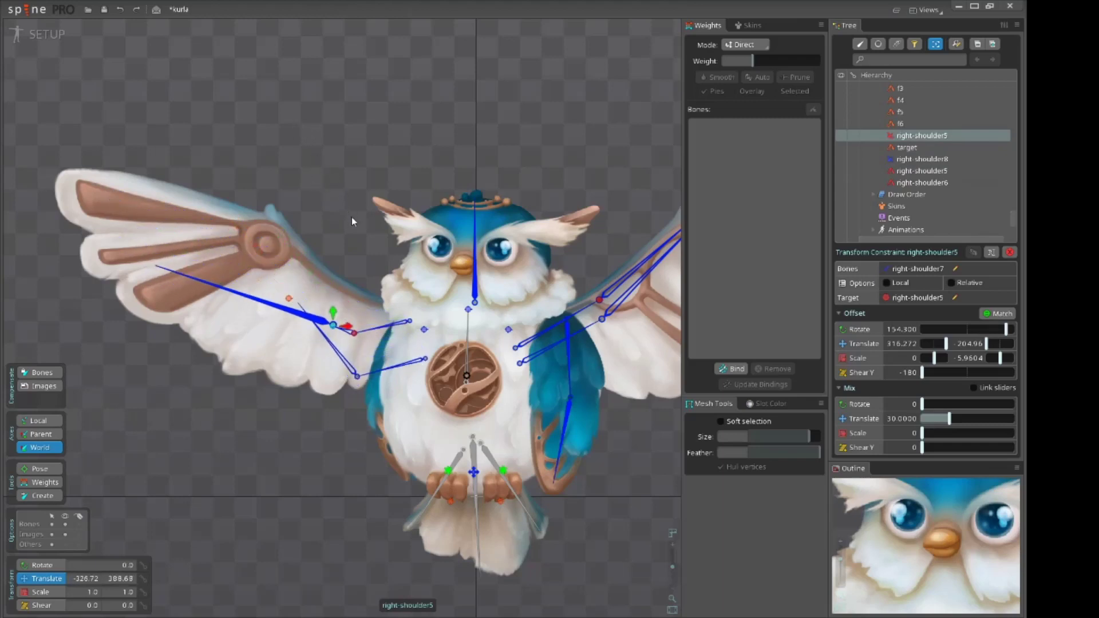
pyautogui.click(354, 332)
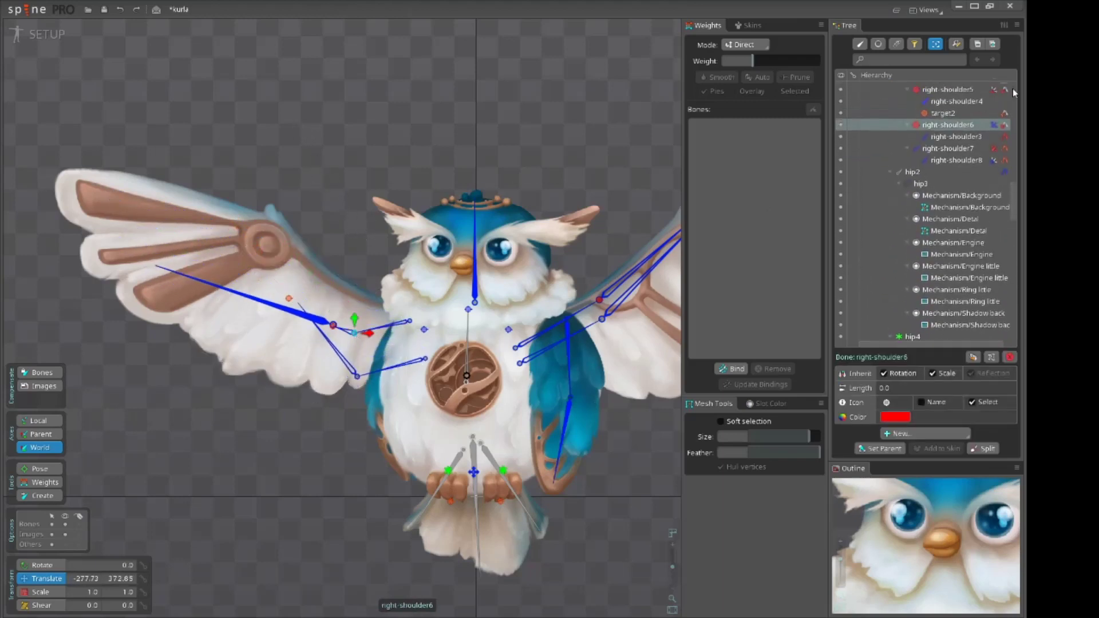
pyautogui.click(994, 125)
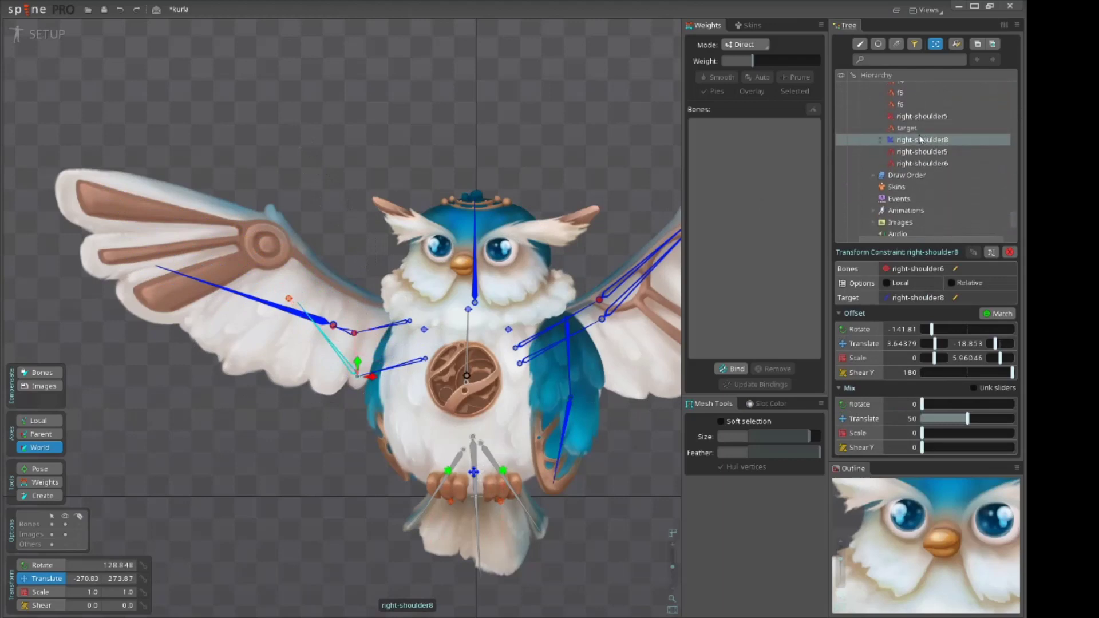
pyautogui.moveTo(920, 146); pyautogui.dragTo(943, 131)
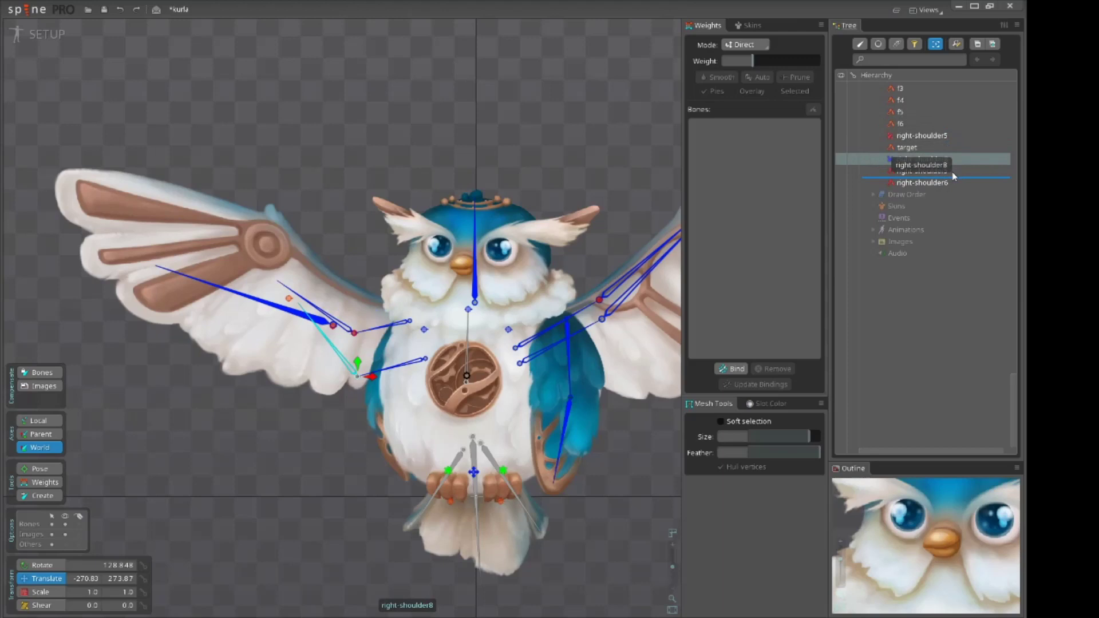
pyautogui.moveTo(952, 169); pyautogui.dragTo(952, 169)
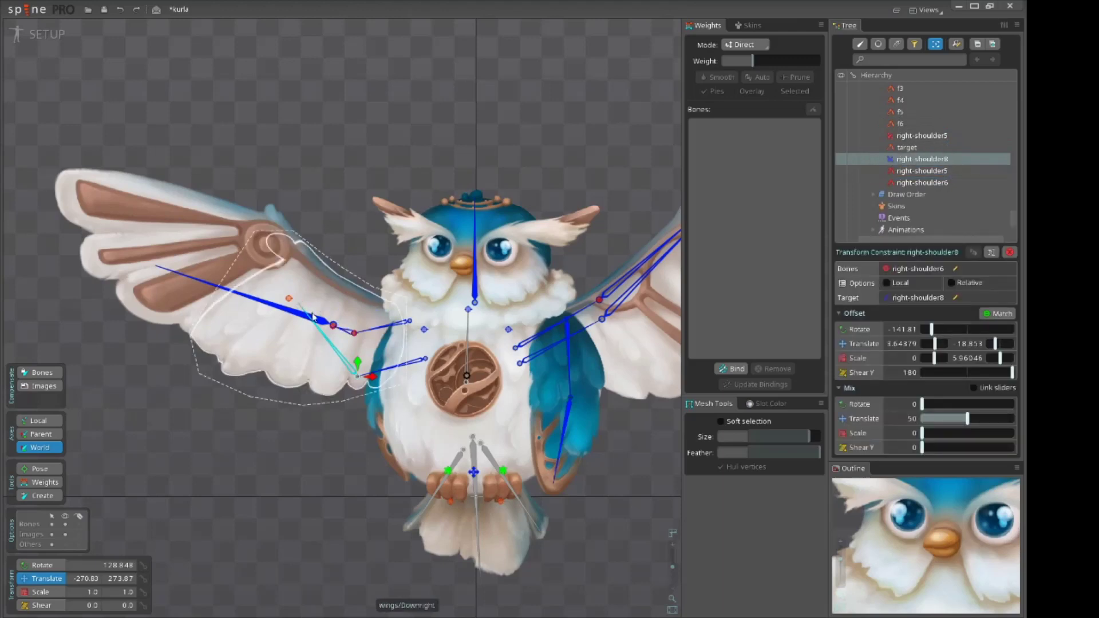
# Move right-shoulder5 back out to the round joint of the spread right wing, at about -477, 569
pyautogui.click(333, 325)
pyautogui.moveTo(365, 144); pyautogui.dragTo(302, 67)
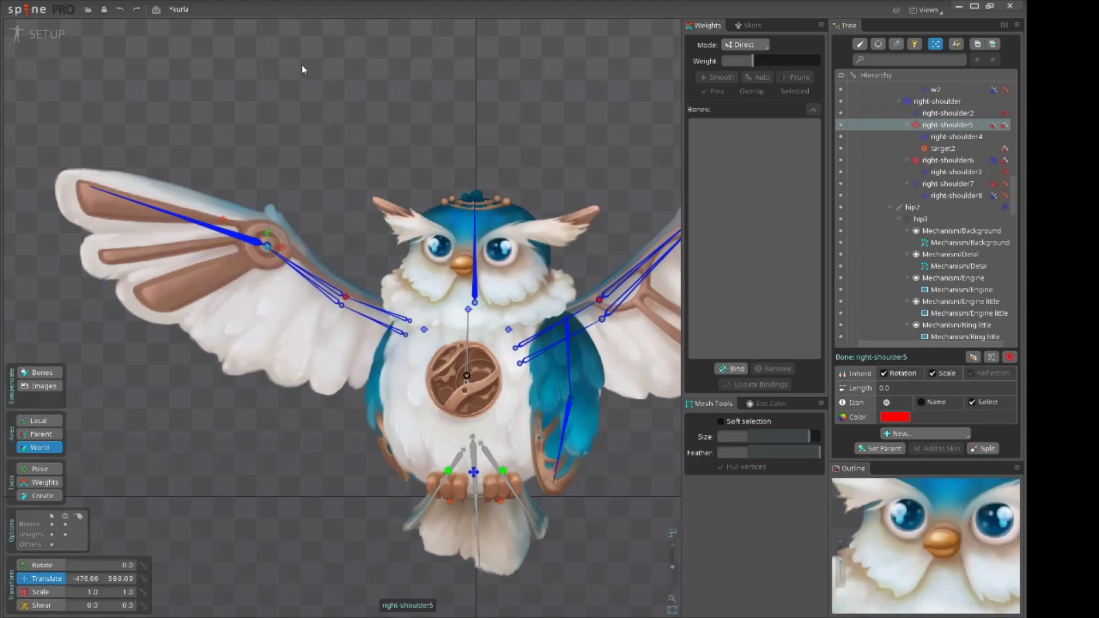
# Try moving w-joint2 on the finished left wing for comparison, and undo the move
pyautogui.scroll(-2, 483, 158)
pyautogui.moveTo(458, 137); pyautogui.dragTo(319, 182)
pyautogui.moveTo(444, 325); pyautogui.dragTo(328, 296)
pyautogui.scroll(1, 309, 301)
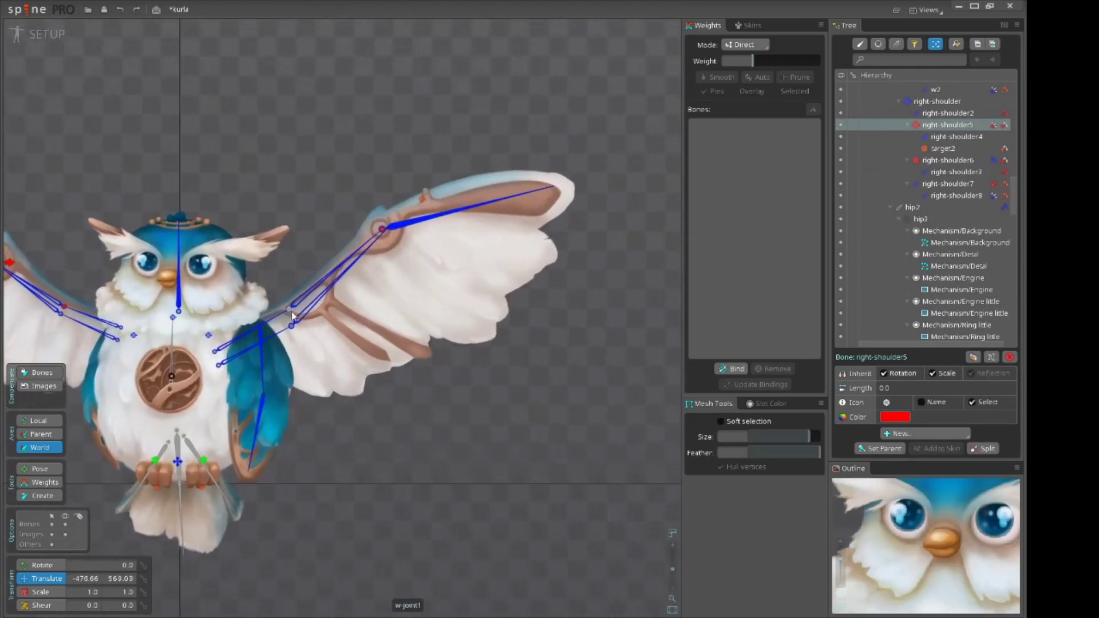
pyautogui.click(401, 224)
pyautogui.moveTo(481, 109); pyautogui.dragTo(458, 140)
pyautogui.hotkey('ctrl', 'z')
# Bind the wings/Upright mesh to the bones right-shoulder4 and right-shoulder3
pyautogui.moveTo(216, 166); pyautogui.dragTo(624, 175)
pyautogui.click(265, 261)
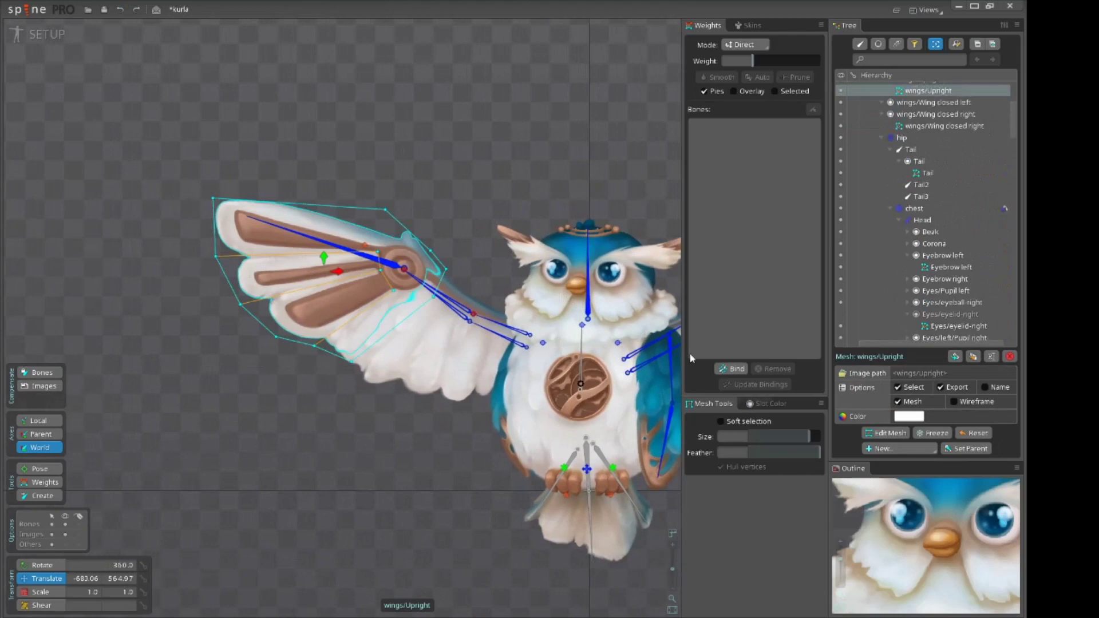
pyautogui.click(731, 368)
pyautogui.click(310, 237)
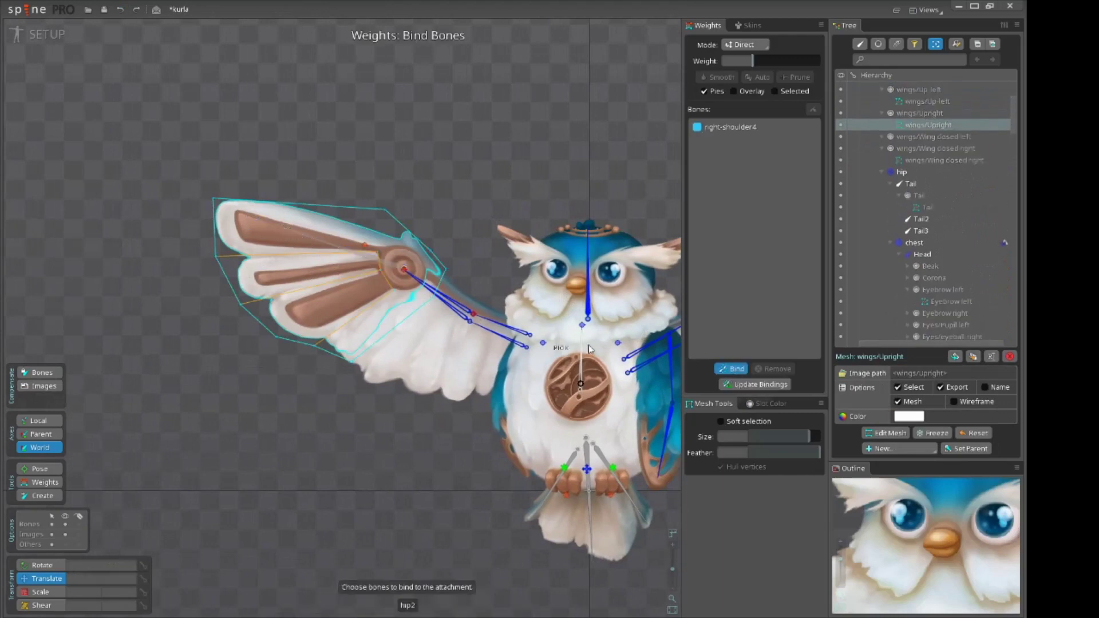
pyautogui.click(454, 304)
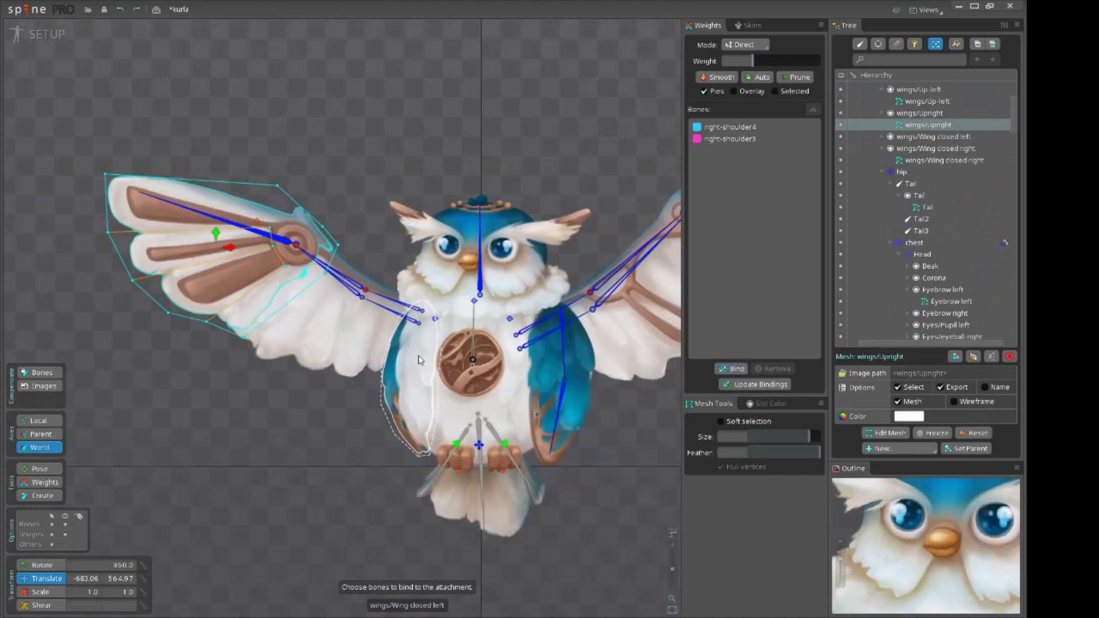
# Bind the wings/Downright mesh to the bones right-shoulder3, right-shoulder2 and right-shoulder4
pyautogui.click(342, 314)
pyautogui.scroll(2, 342, 314)
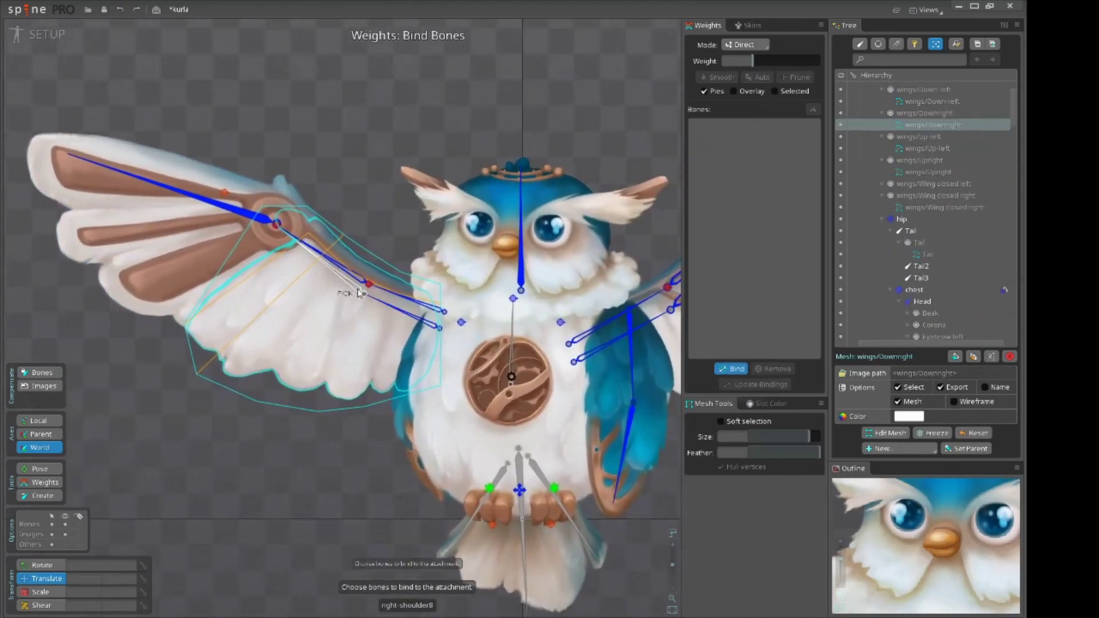
pyautogui.click(408, 308)
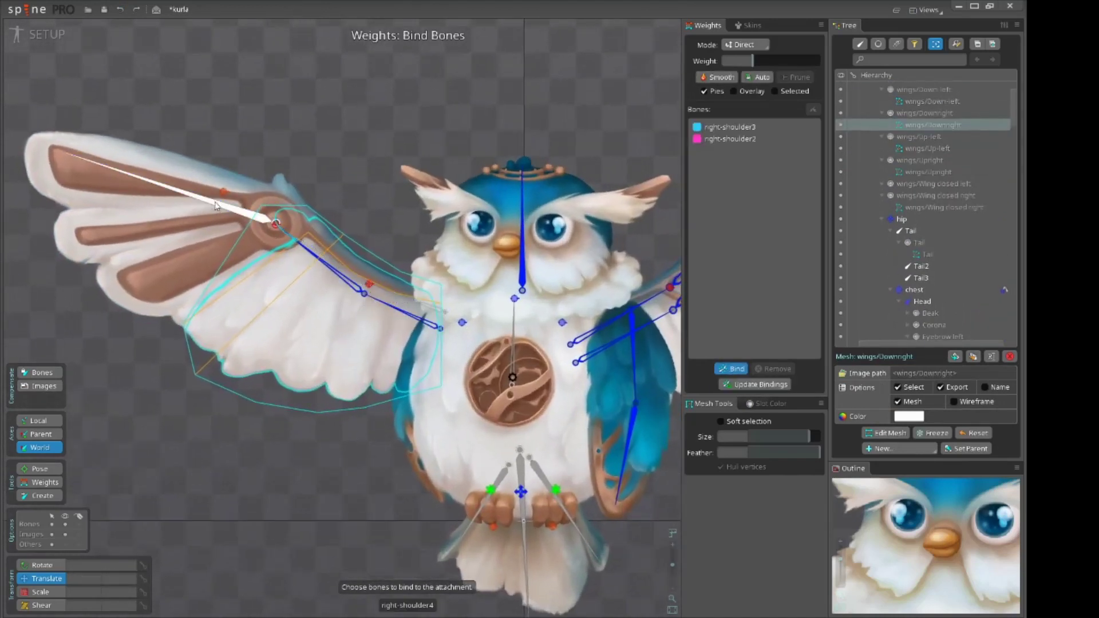
pyautogui.click(732, 368)
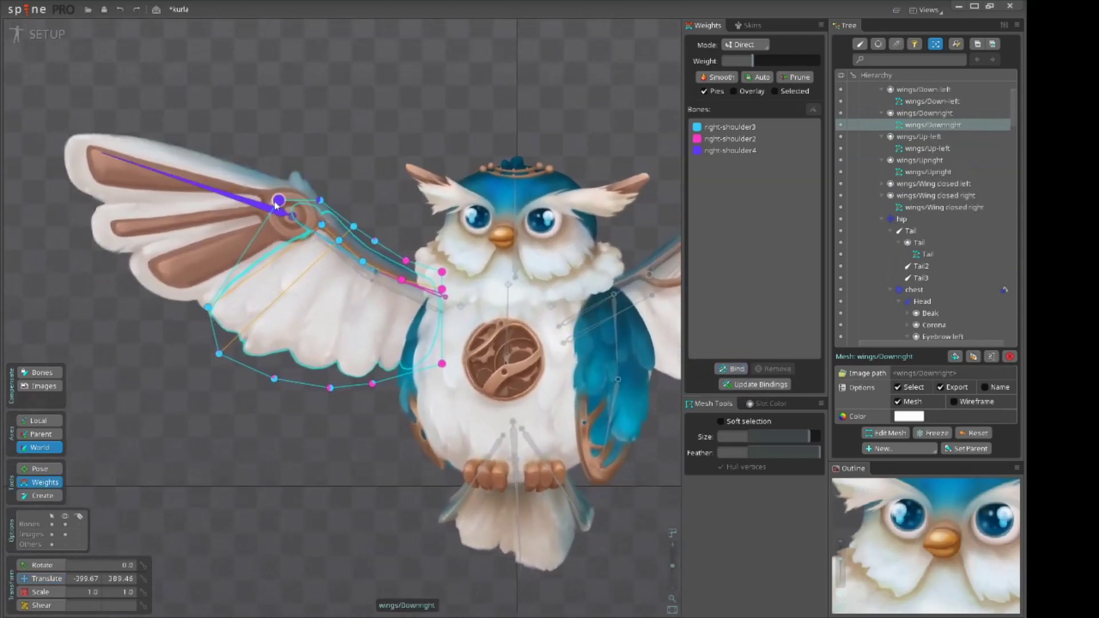
# Examine how the bone weights are distributed over the vertices of wings/Upright and wings/Downright
pyautogui.click(185, 224)
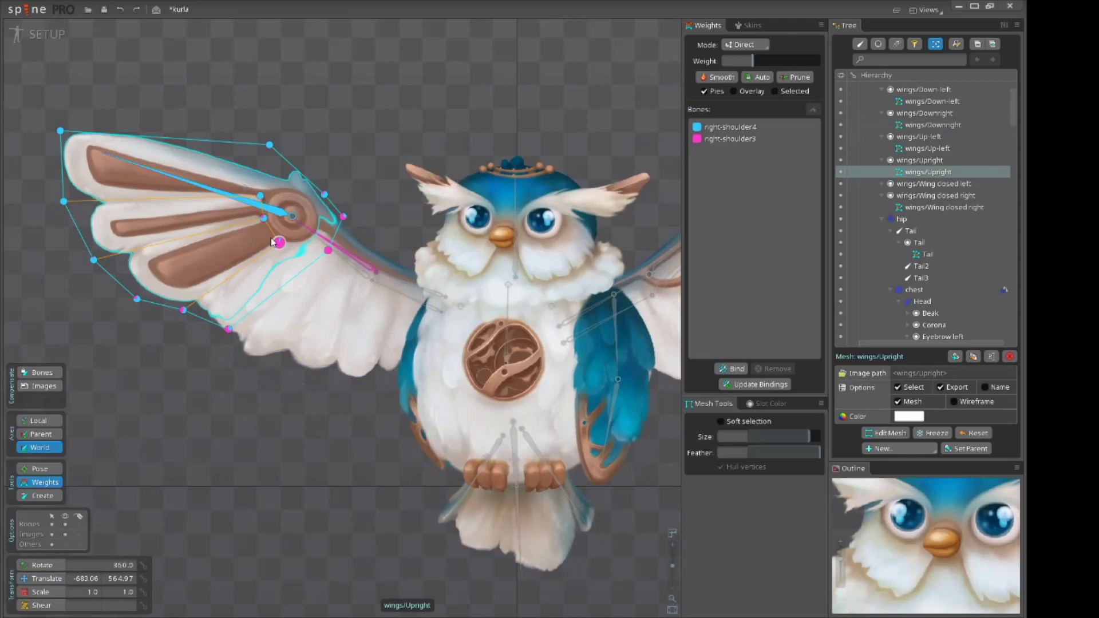
pyautogui.click(291, 222)
pyautogui.click(295, 221)
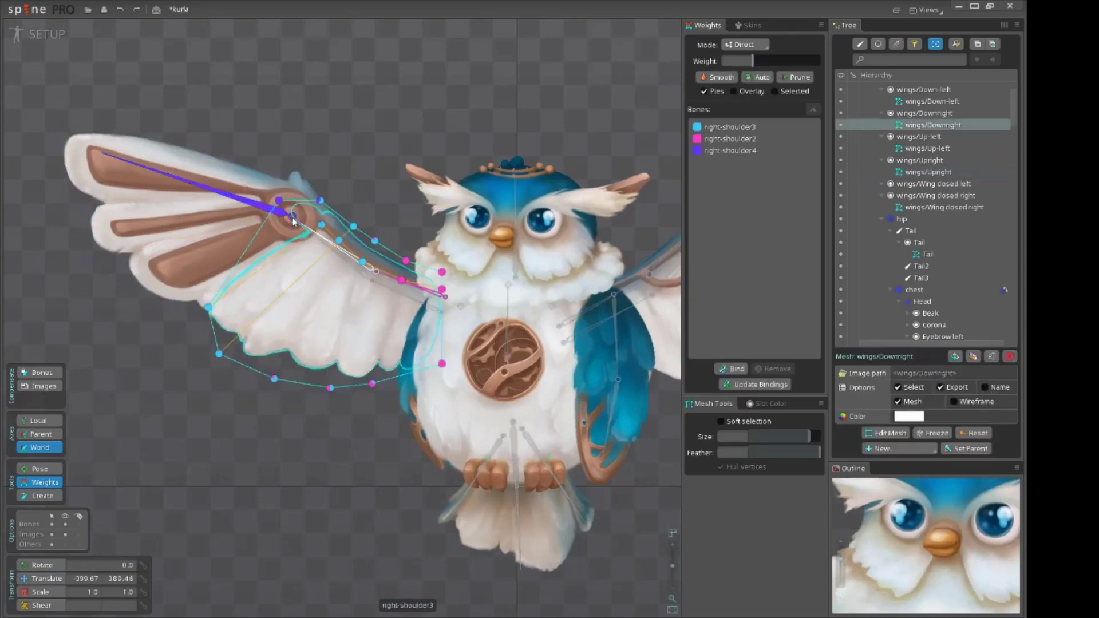
# Fold the right wing by moving and rotating right-shoulder5 to about 80 degrees, and fold the left wing likewise with w-joint2
pyautogui.press('space')
pyautogui.click(293, 219)
pyautogui.press('v')
pyautogui.press('space')
pyautogui.click(293, 218)
pyautogui.moveTo(333, 107); pyautogui.dragTo(8, 176)
pyautogui.press('c')
pyautogui.press('v')
pyautogui.moveTo(263, 232); pyautogui.dragTo(252, 105)
pyautogui.scroll(-4, 263, 195)
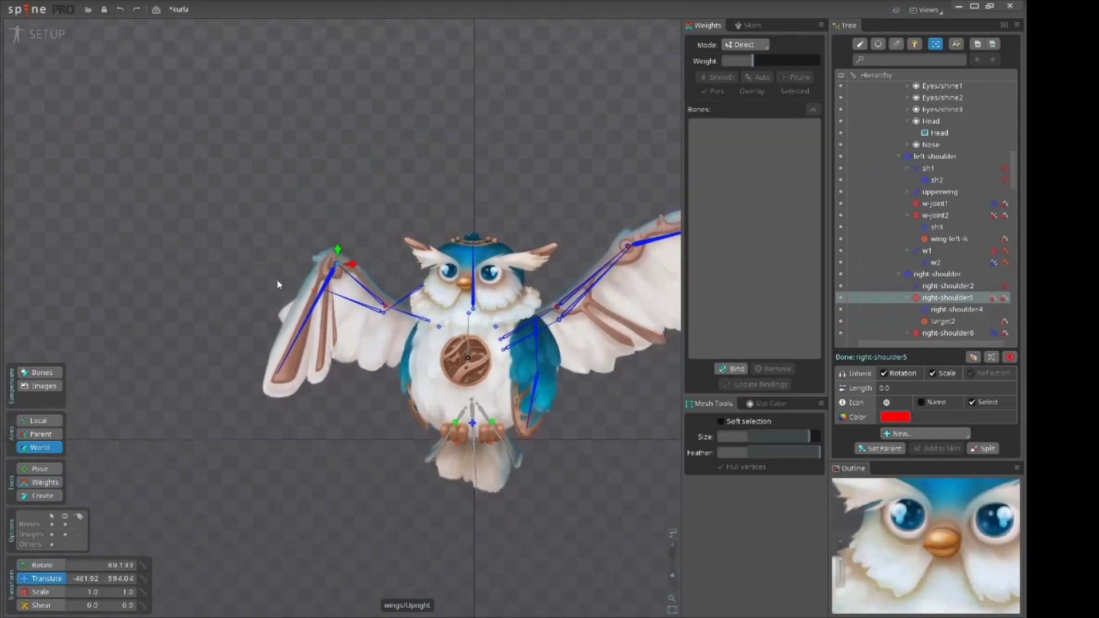
pyautogui.moveTo(323, 212)
pyautogui.mouseDown()
pyautogui.moveTo(341, 221)
pyautogui.moveTo(333, 206)
pyautogui.moveTo(334, 217)
pyautogui.mouseUp()
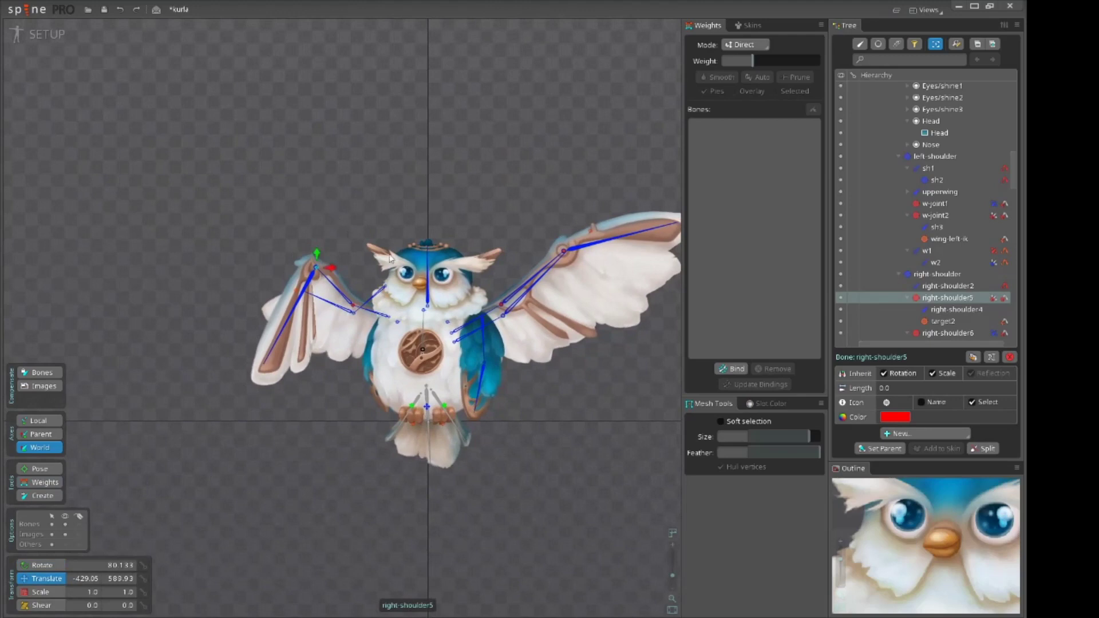
pyautogui.moveTo(564, 257); pyautogui.dragTo(609, 236)
# Raise right-shoulder4's weight on the outer edge vertices of wings/Downright, bringing the upper one to about 33%
pyautogui.scroll(5, 338, 300)
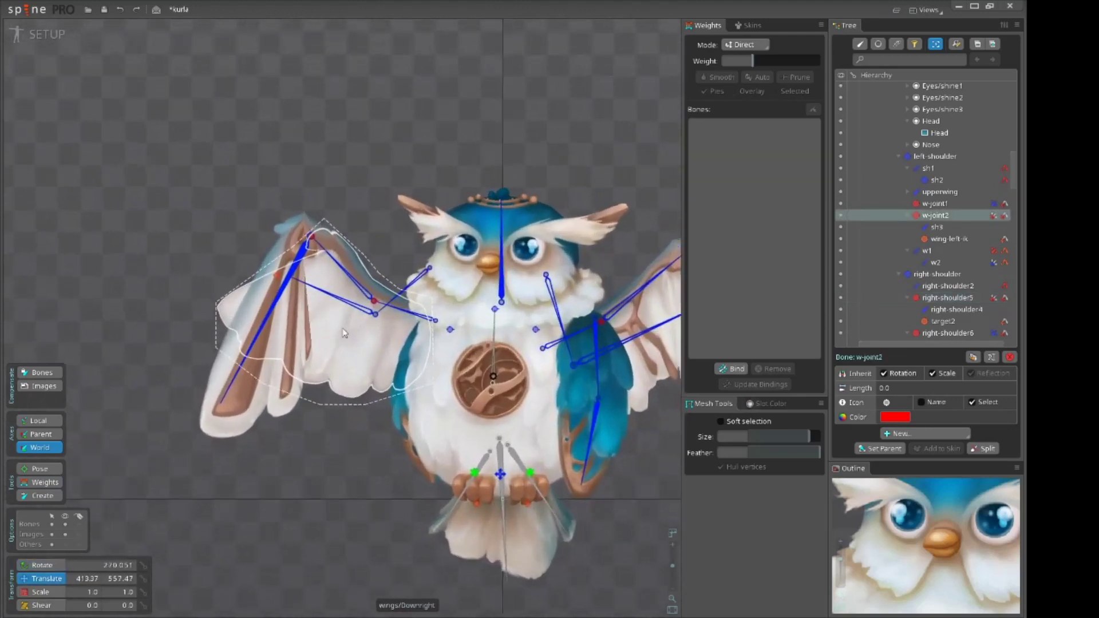
pyautogui.click(323, 348)
pyautogui.moveTo(323, 348); pyautogui.dragTo(348, 301)
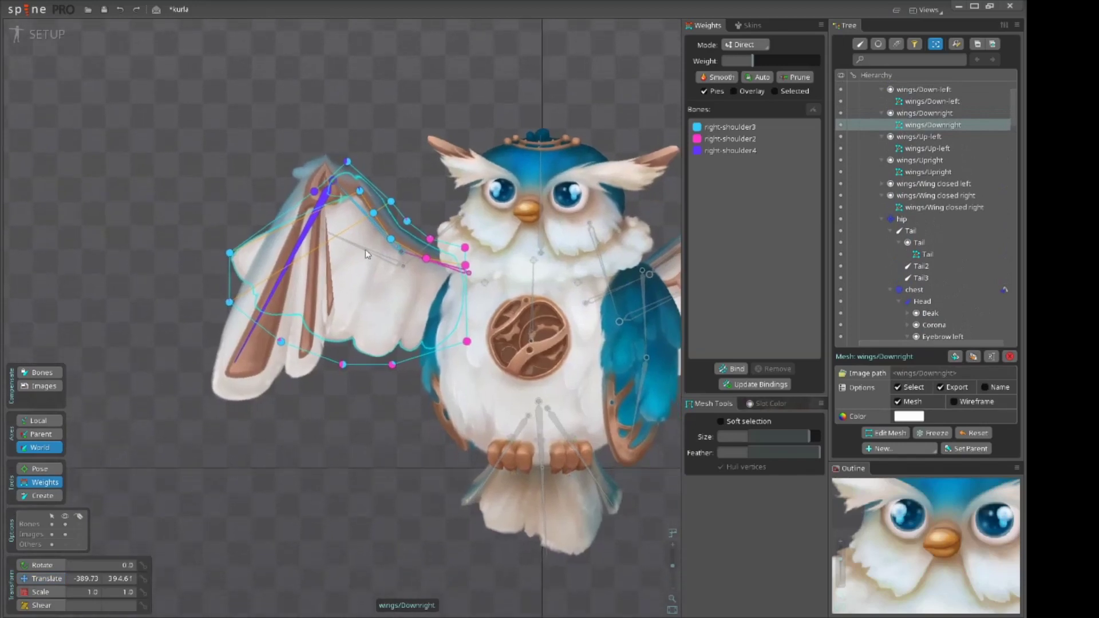
pyautogui.click(303, 237)
pyautogui.moveTo(231, 257); pyautogui.dragTo(233, 238)
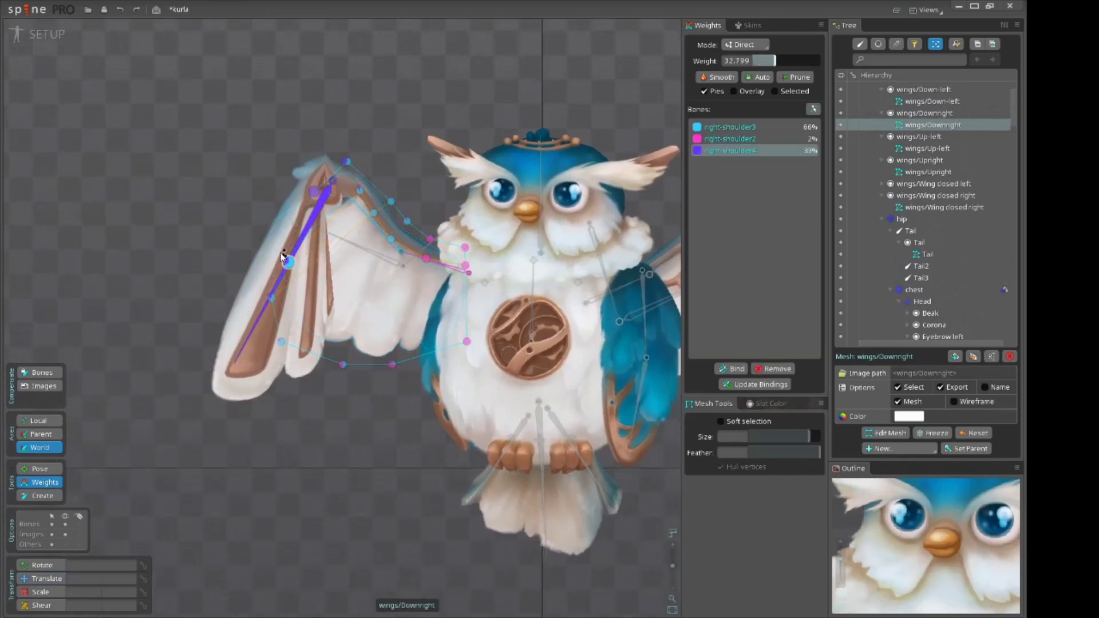
# Test the raised right wing by moving right-shoulder5 up to about -290, 790 and rotating it to about 289 degrees
pyautogui.scroll(-5, 383, 327)
pyautogui.click(302, 289)
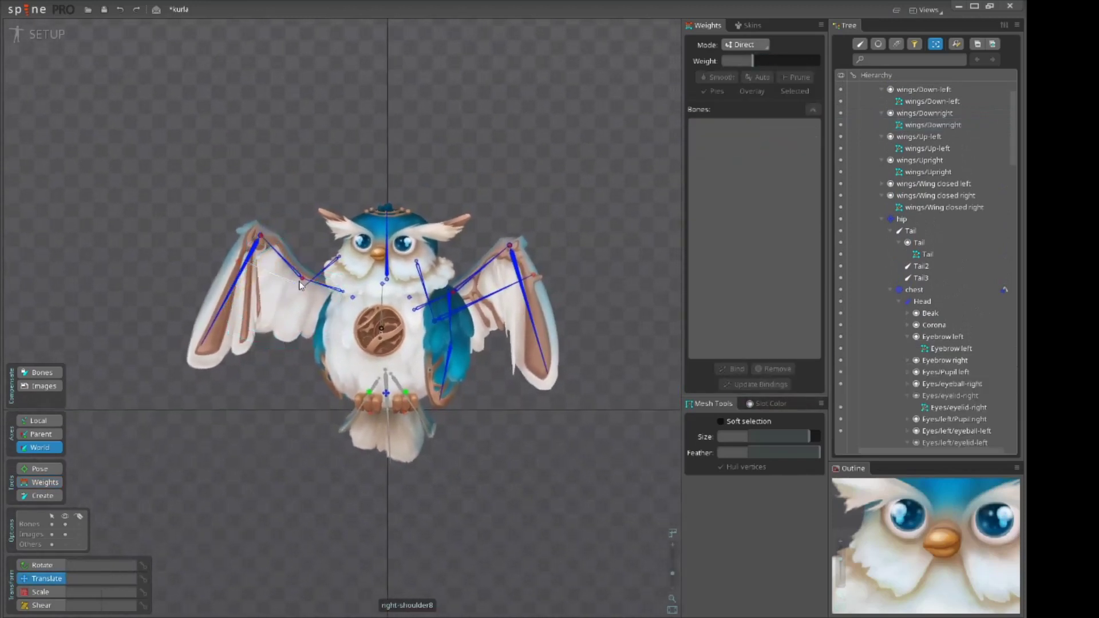
pyautogui.click(305, 254)
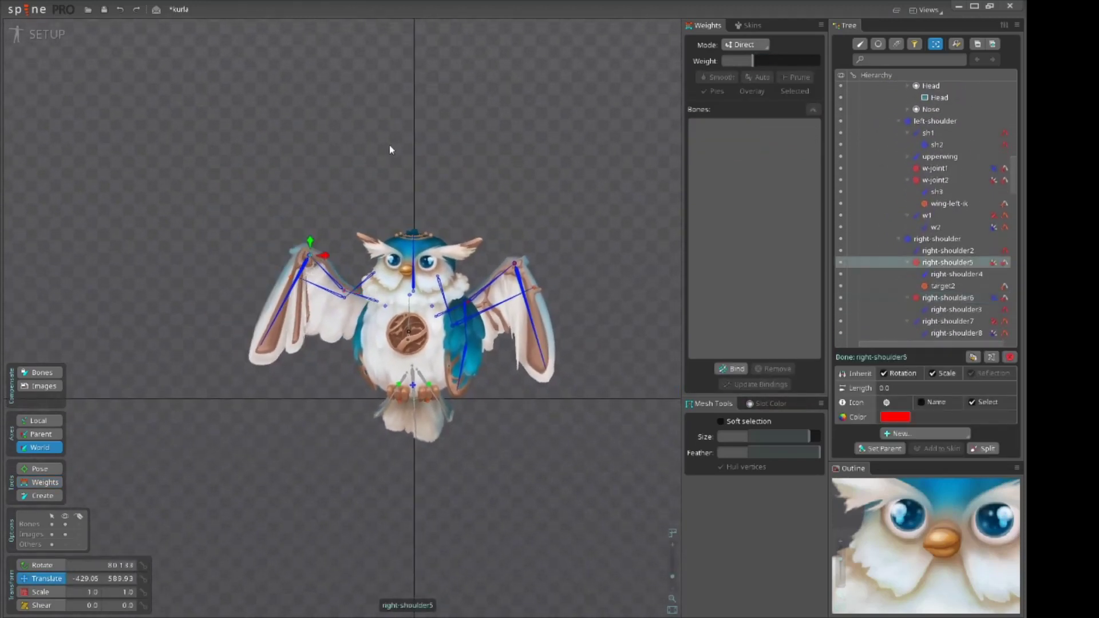
pyautogui.moveTo(388, 144); pyautogui.dragTo(393, 47)
pyautogui.press('v')
pyautogui.moveTo(344, 171); pyautogui.dragTo(293, 312)
pyautogui.press('c')
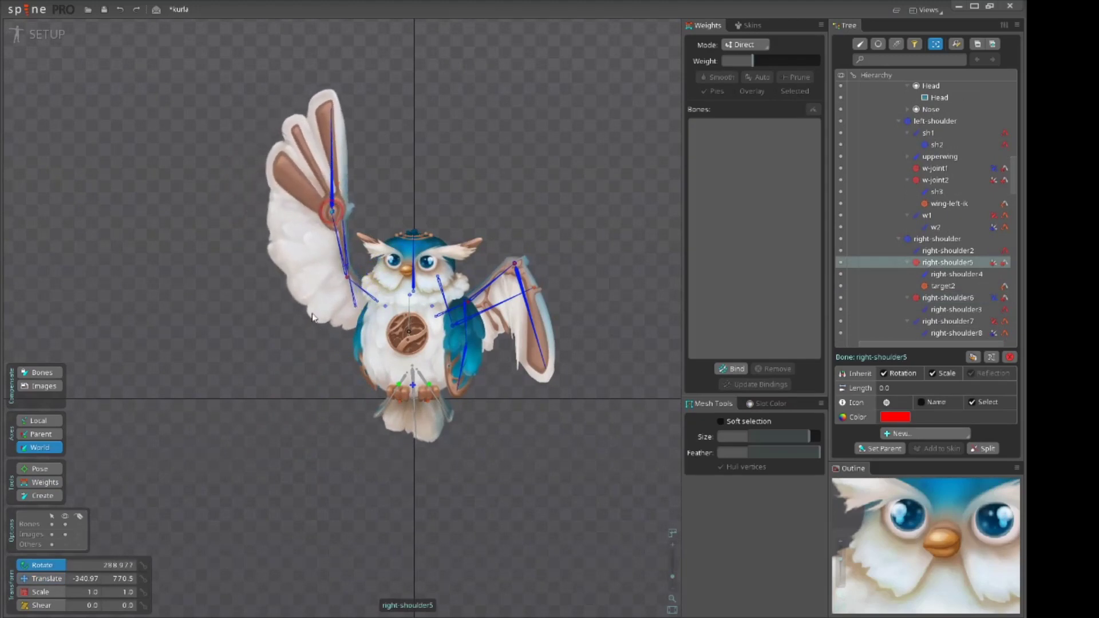
pyautogui.press('v')
pyautogui.moveTo(429, 156); pyautogui.dragTo(443, 151)
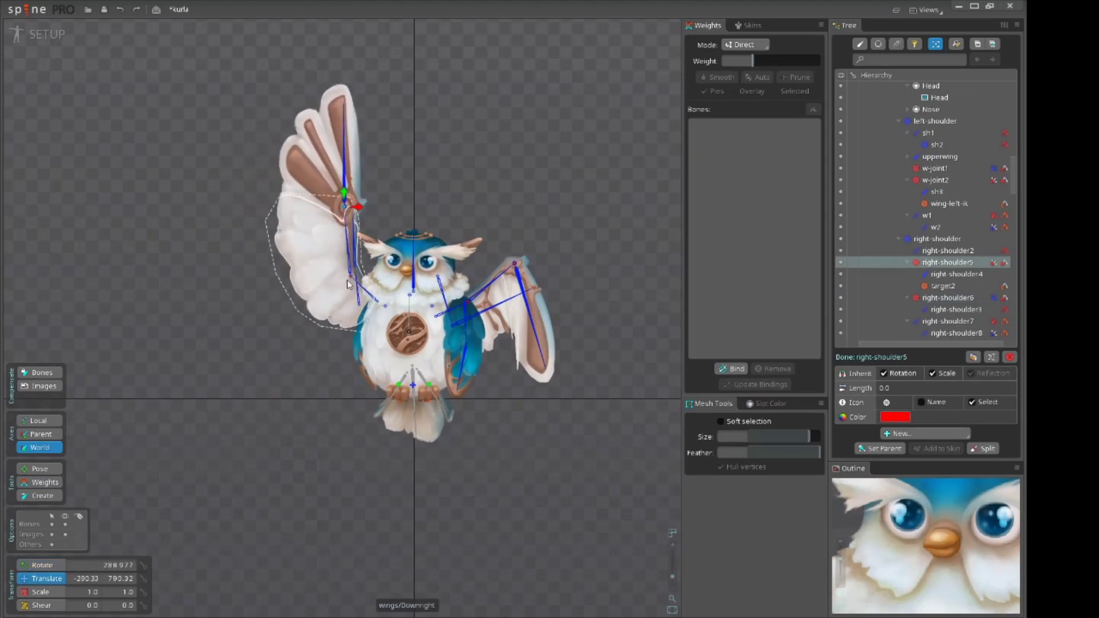
# Try shifting right-shoulder6 on the raised wing, and undo the recent pose changes
pyautogui.click(369, 258)
pyautogui.moveTo(369, 258)
pyautogui.mouseDown()
pyautogui.moveTo(351, 259)
pyautogui.moveTo(355, 269)
pyautogui.mouseUp()
pyautogui.hotkey('ctrl', 'z')
pyautogui.hotkey('ctrl', 'z')
pyautogui.hotkey('ctrl', 'z')
pyautogui.hotkey('ctrl', 'z')
pyautogui.hotkey('ctrl', 'z')
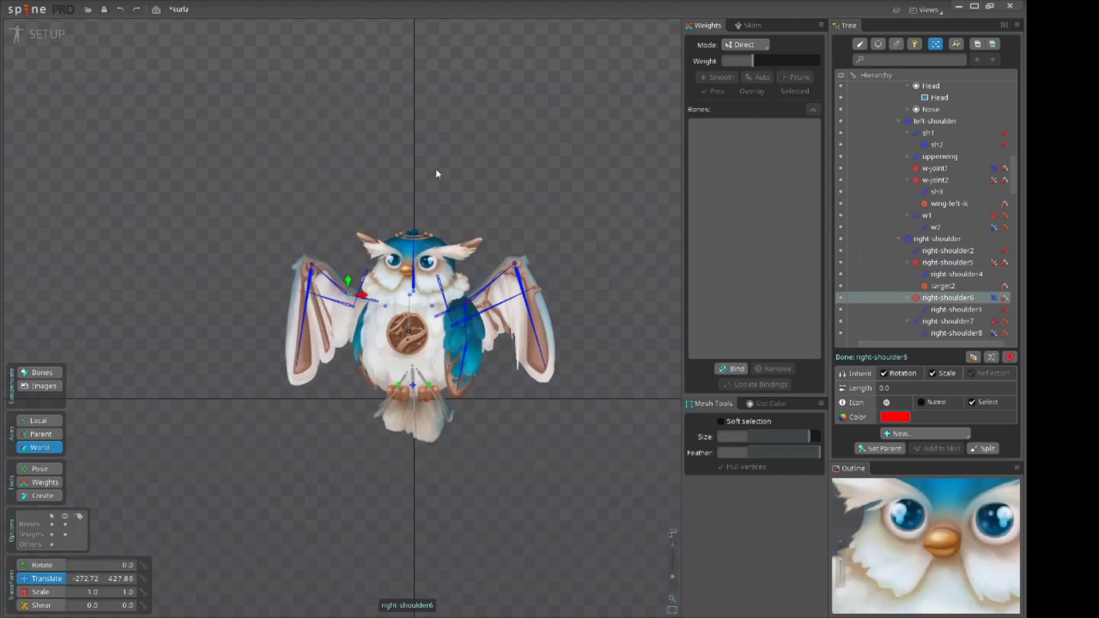
# Try posing the right wing lowered beside the body with its joint controls, and undo the last joint move
pyautogui.press('c')
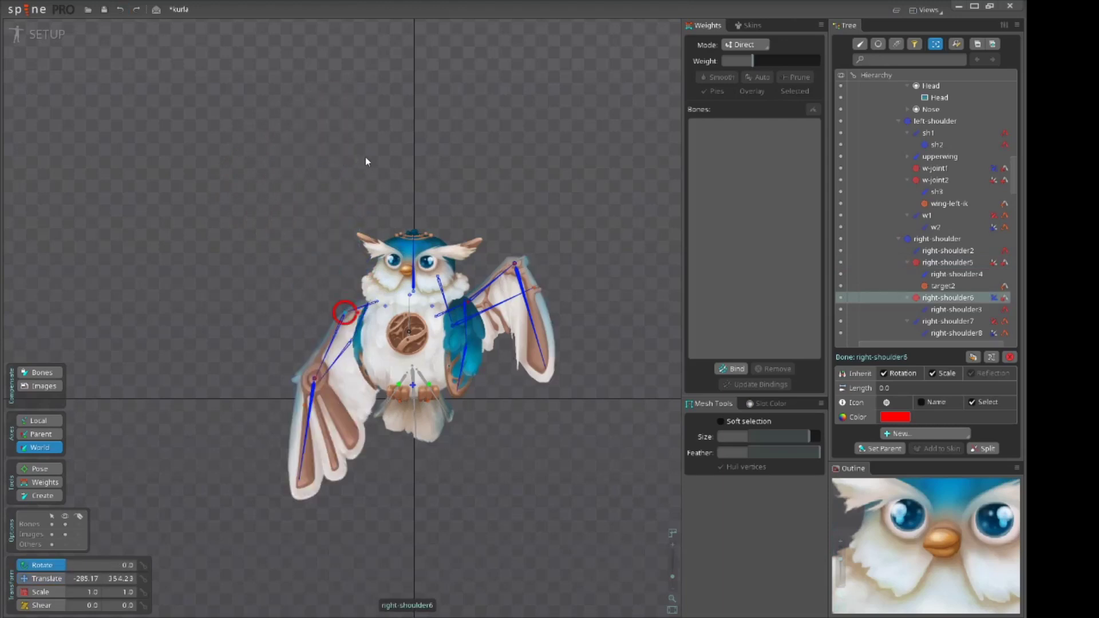
pyautogui.press('v')
pyautogui.moveTo(315, 382); pyautogui.dragTo(353, 357)
pyautogui.hotkey('ctrl', 'z')
# Spread the right wing again by rotating right-shoulder5 to about 328 degrees and moving it to about -407, 555
pyautogui.press('c')
pyautogui.moveTo(343, 192); pyautogui.dragTo(305, 137)
pyautogui.scroll(1, 321, 148)
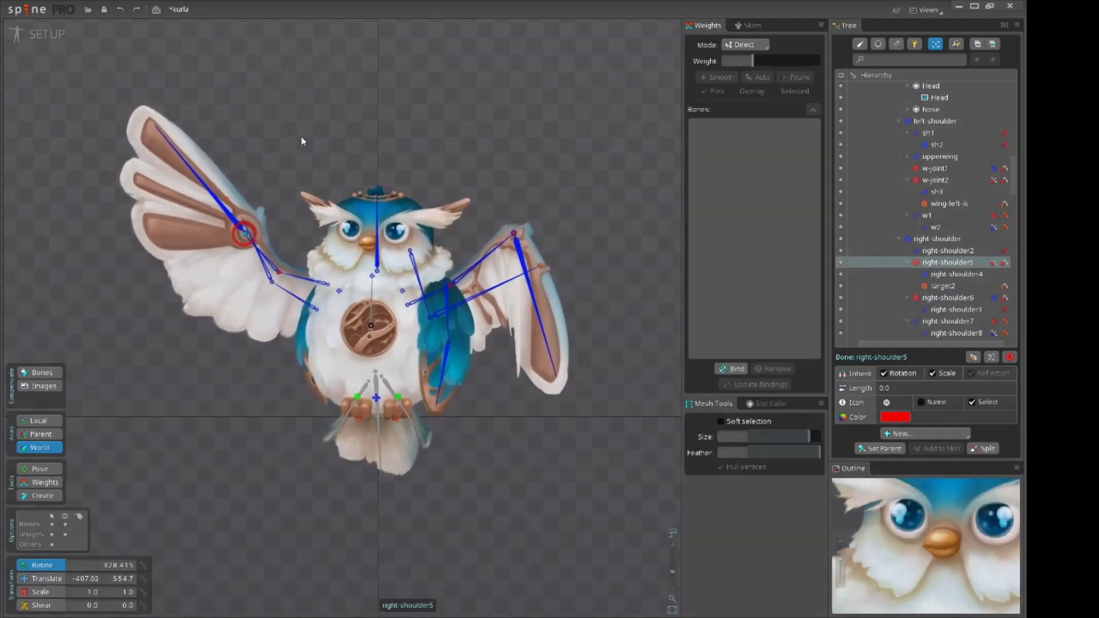